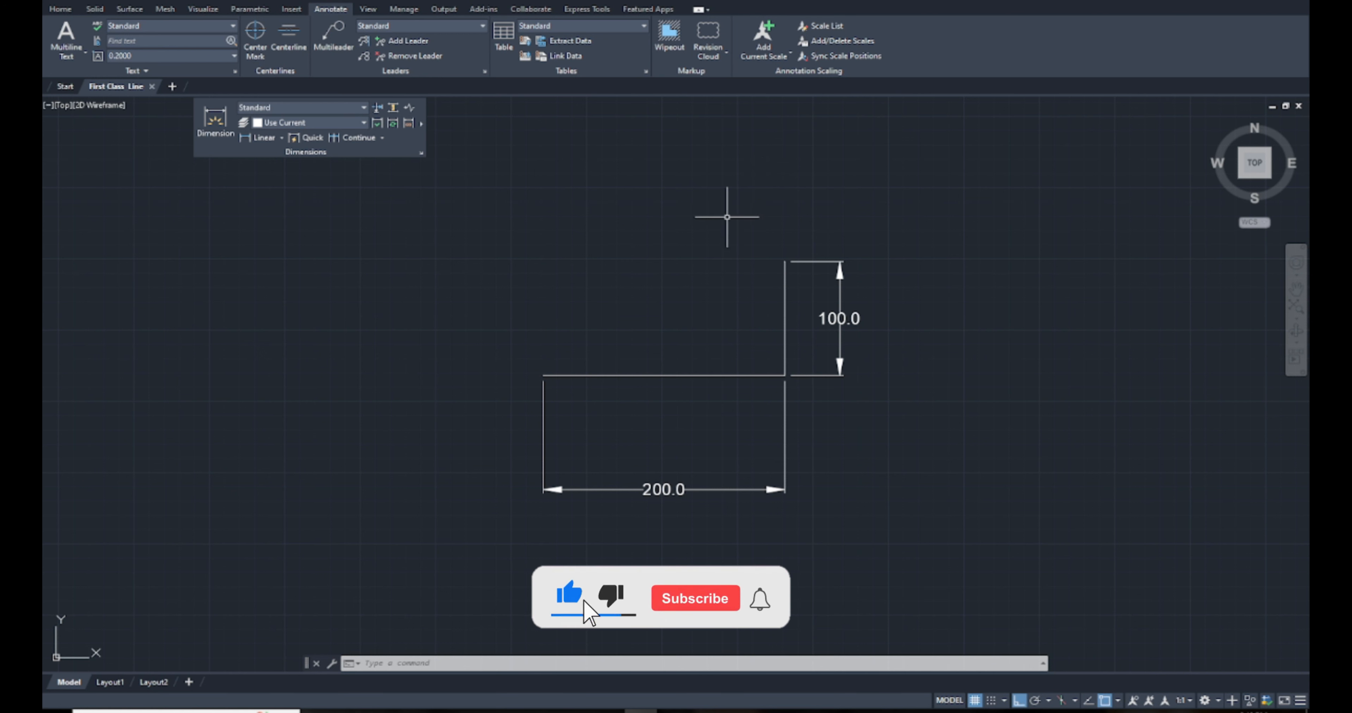
left_click(58, 10)
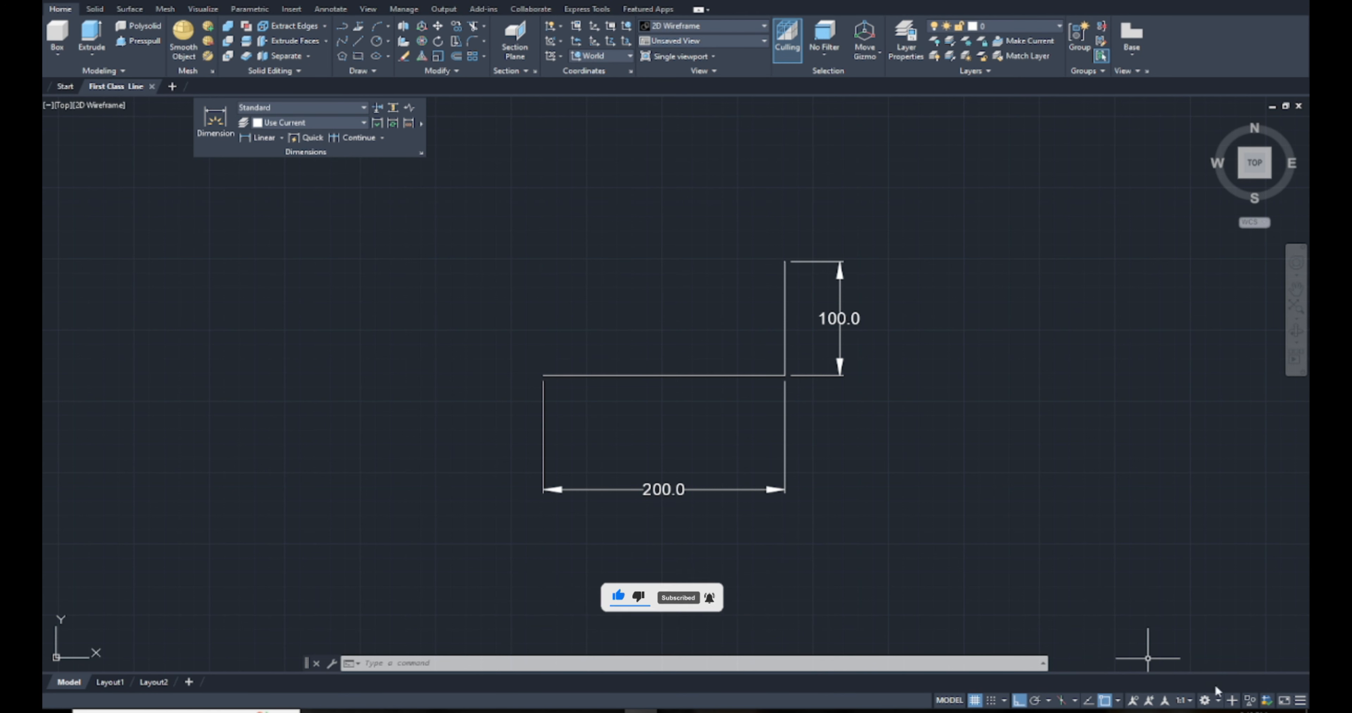
left_click(1216, 702)
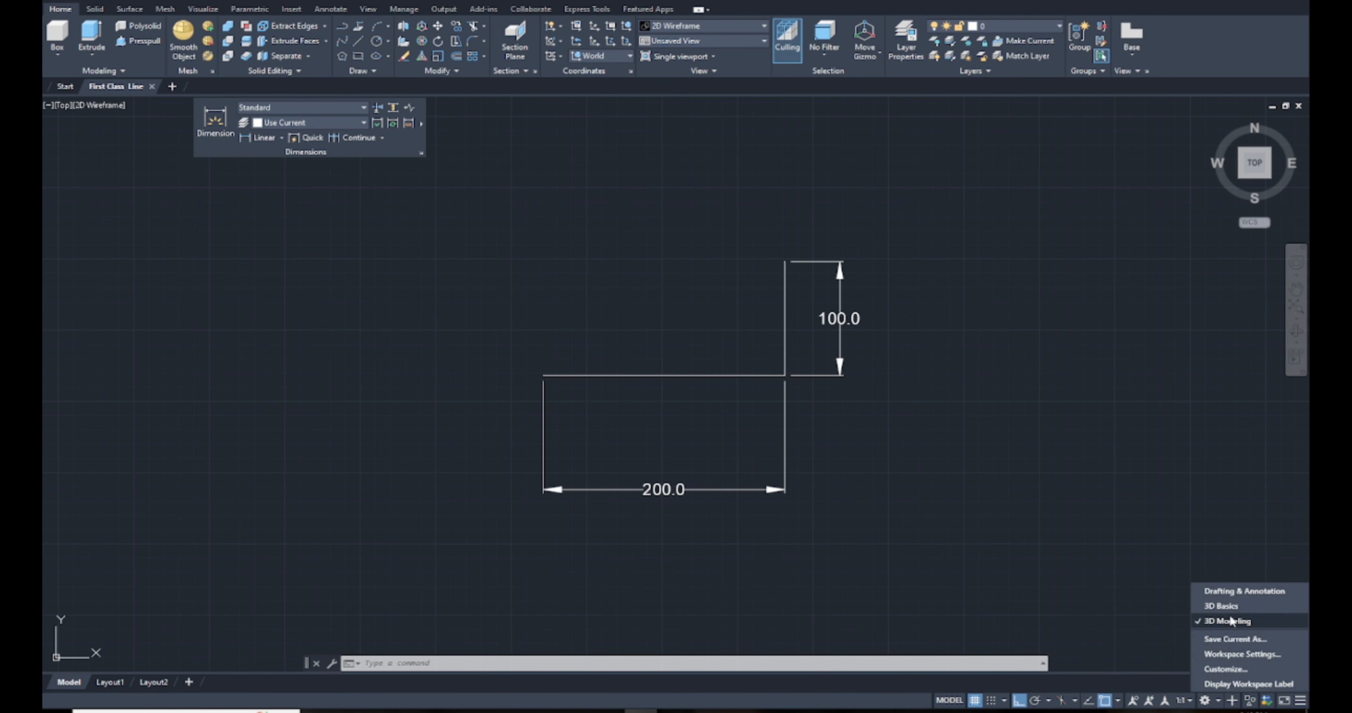
left_click(982, 444)
left_click(994, 375)
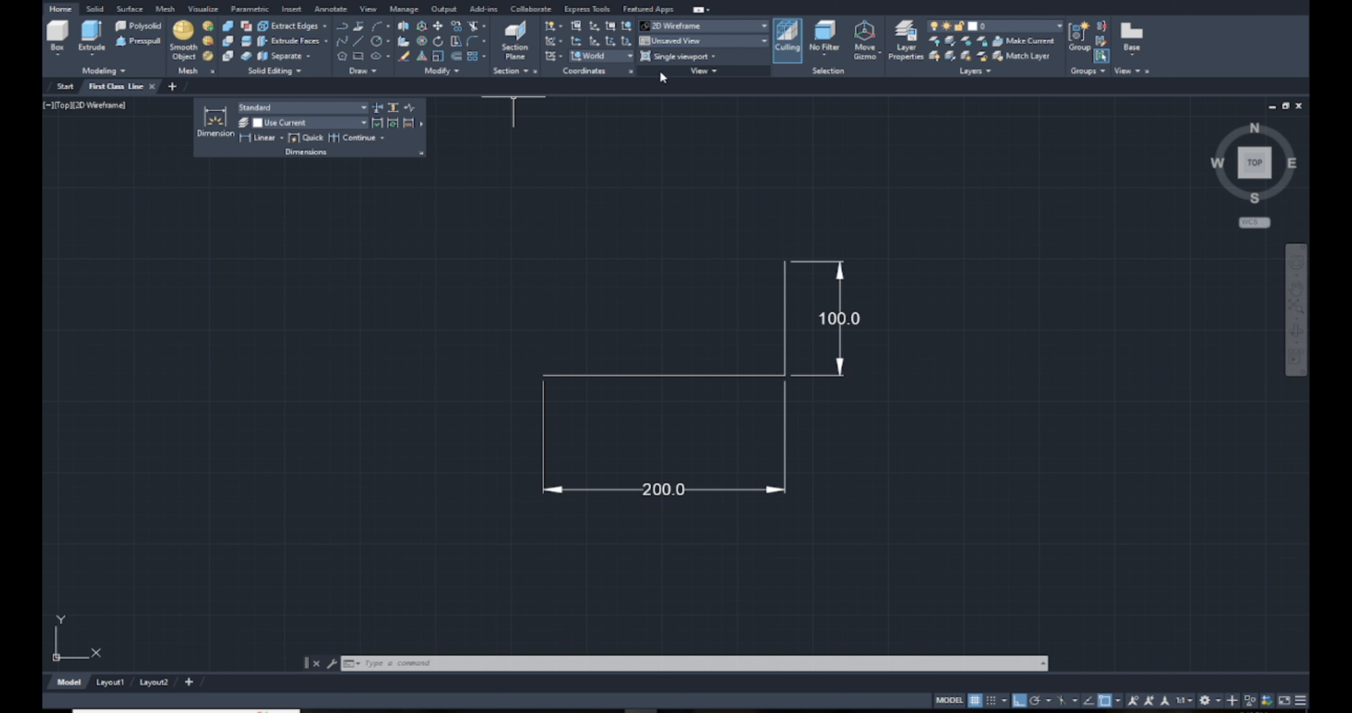
Step: Float the View panel over the drawing area and re-place the floating Dimensions panel so the two sit side by side
left_click_drag(665, 71, 489, 156)
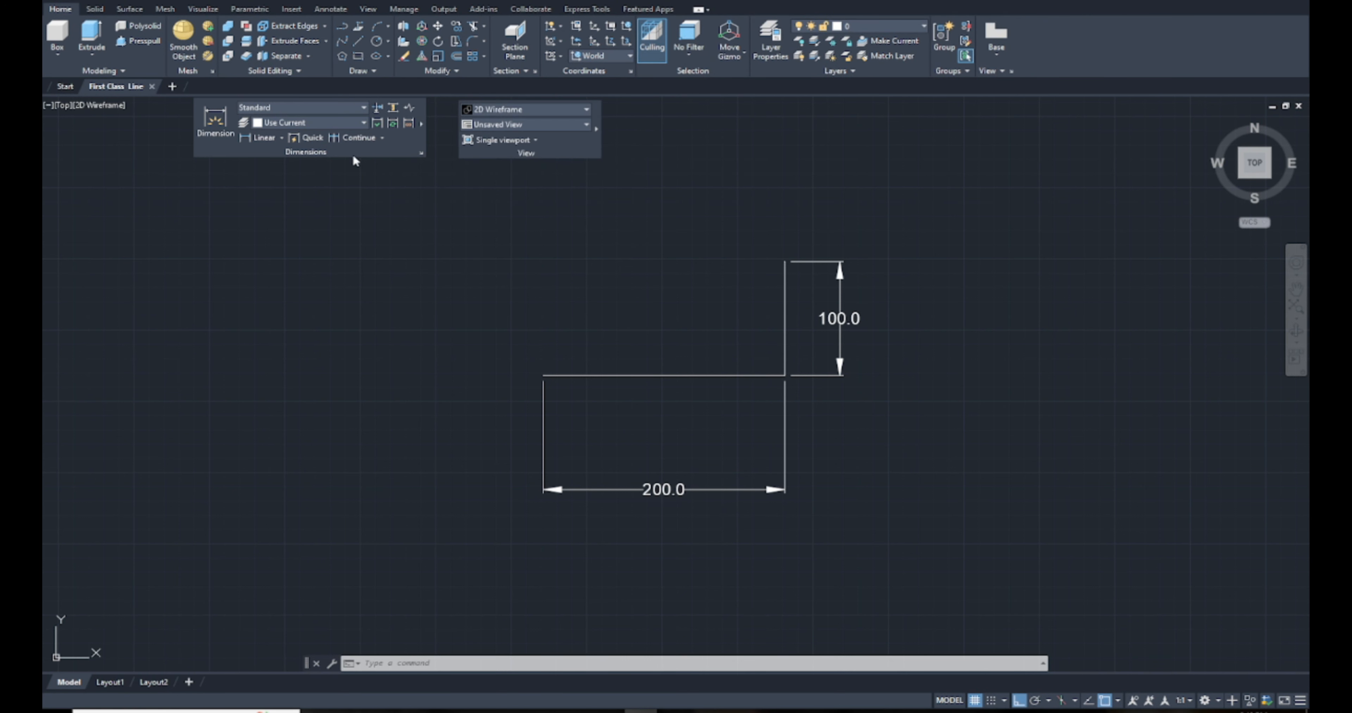
left_click(432, 106)
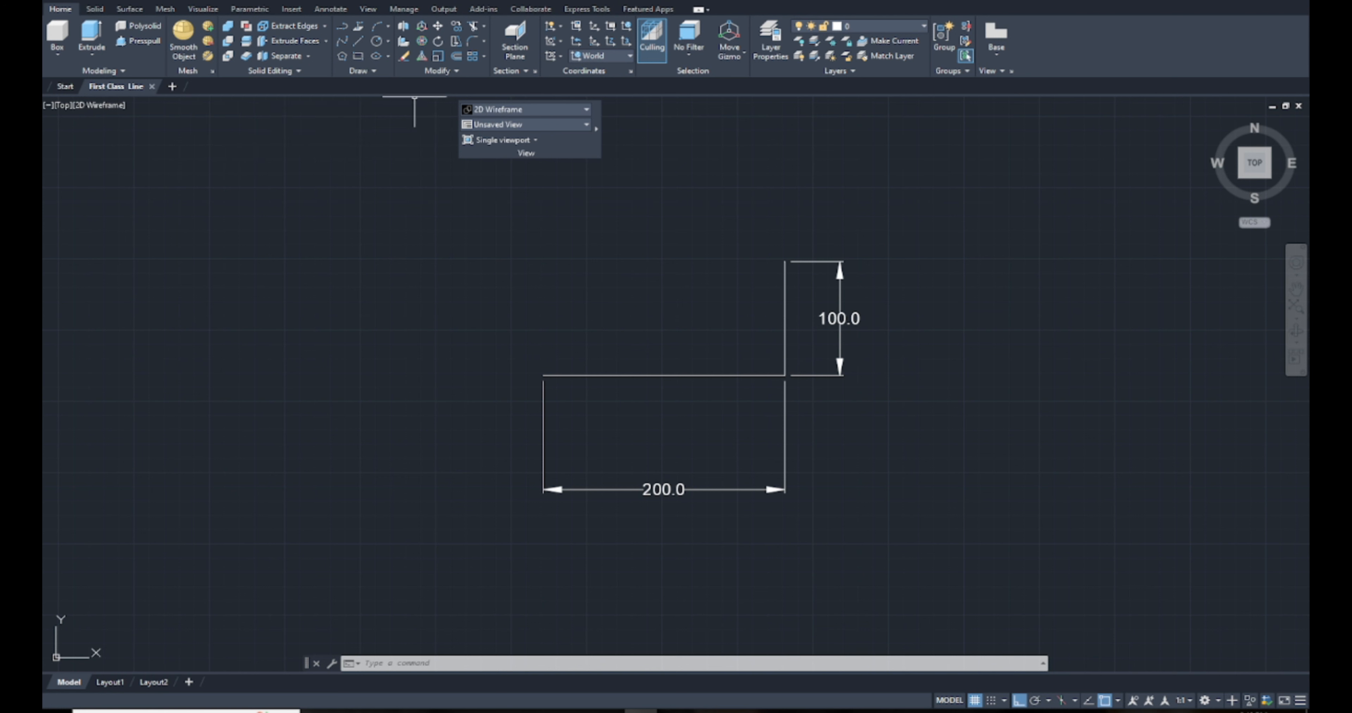
left_click(326, 10)
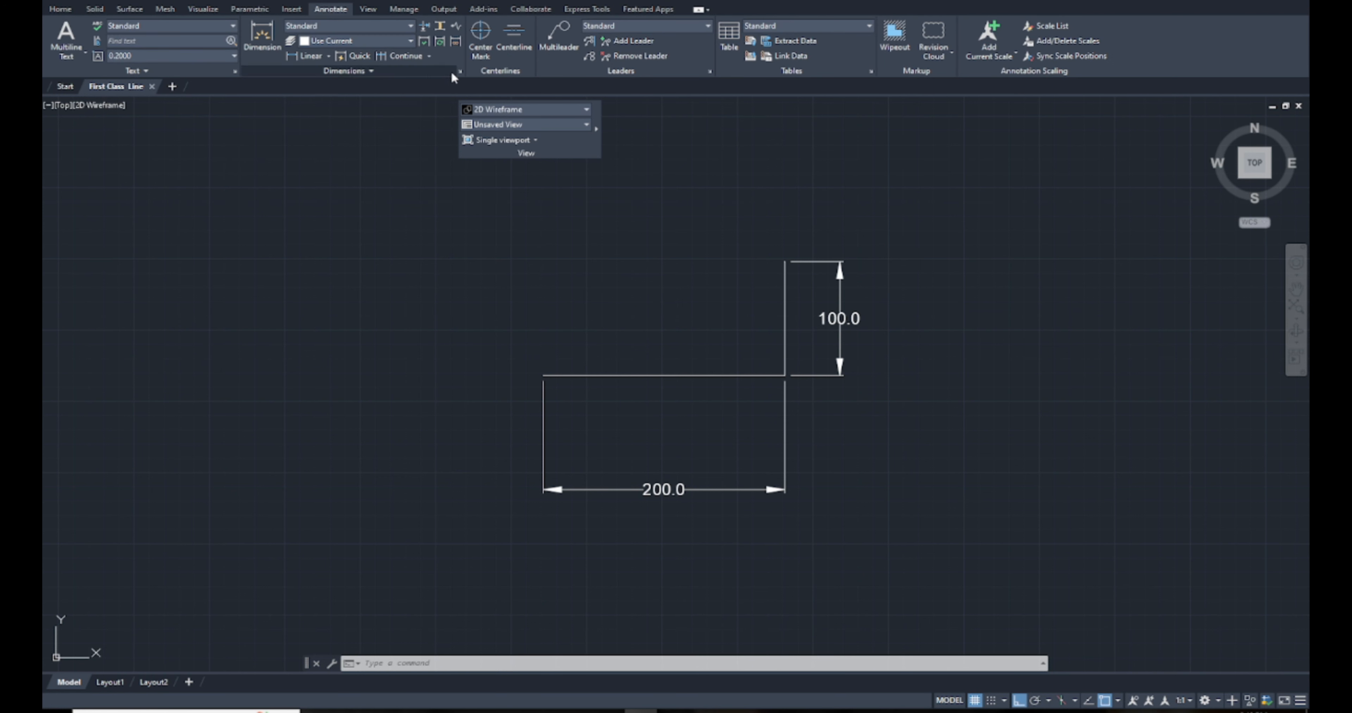
mouse_move(433, 77)
left_mouse_down()
mouse_move(402, 83)
mouse_move(384, 144)
mouse_move(347, 162)
left_mouse_up()
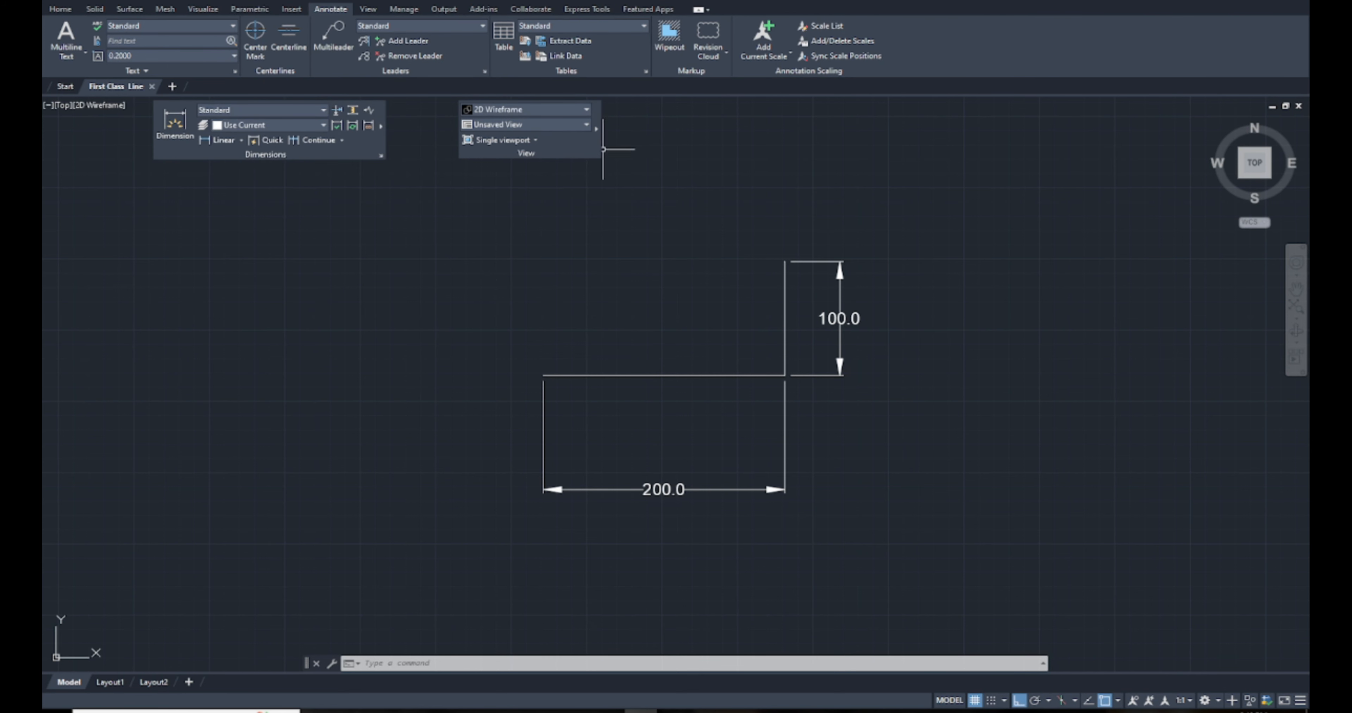
left_click_drag(597, 150, 539, 152)
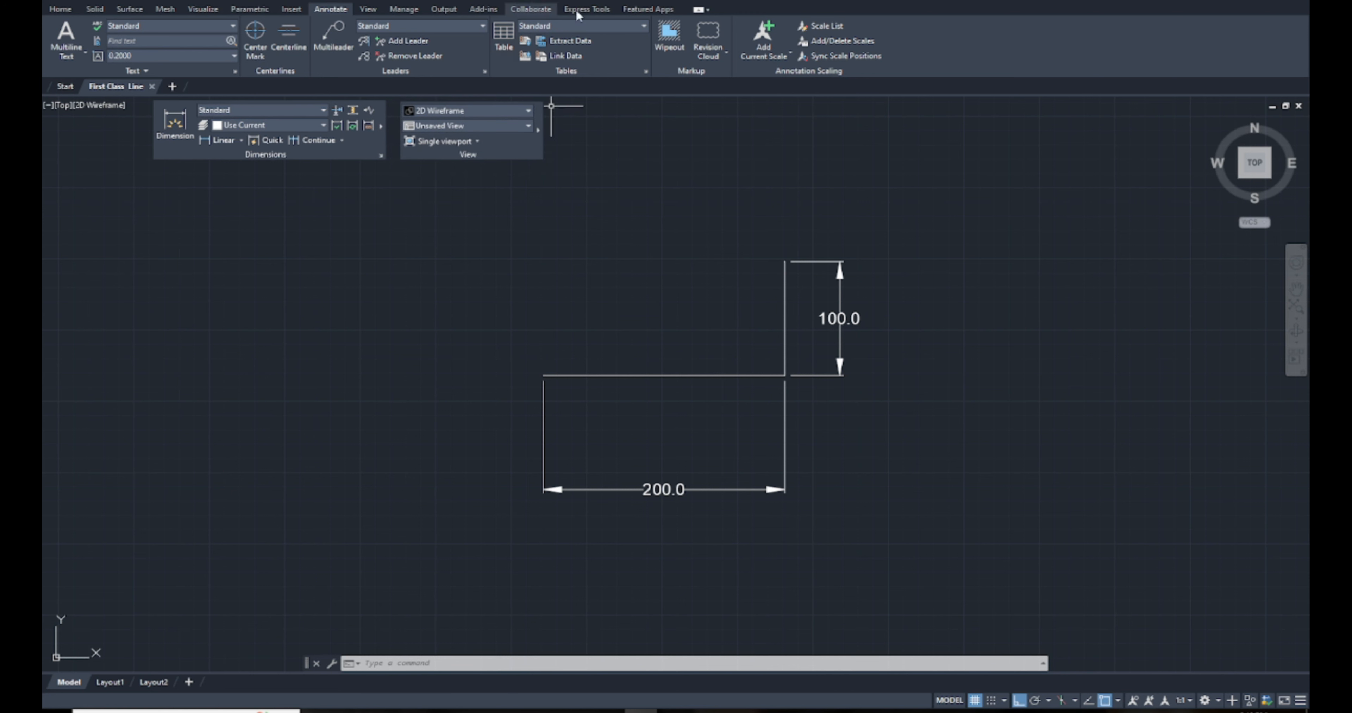
Step: Float the Layers and Coordinates panels over the drawing area, in line with the Dimensions and View panels
left_click(61, 8)
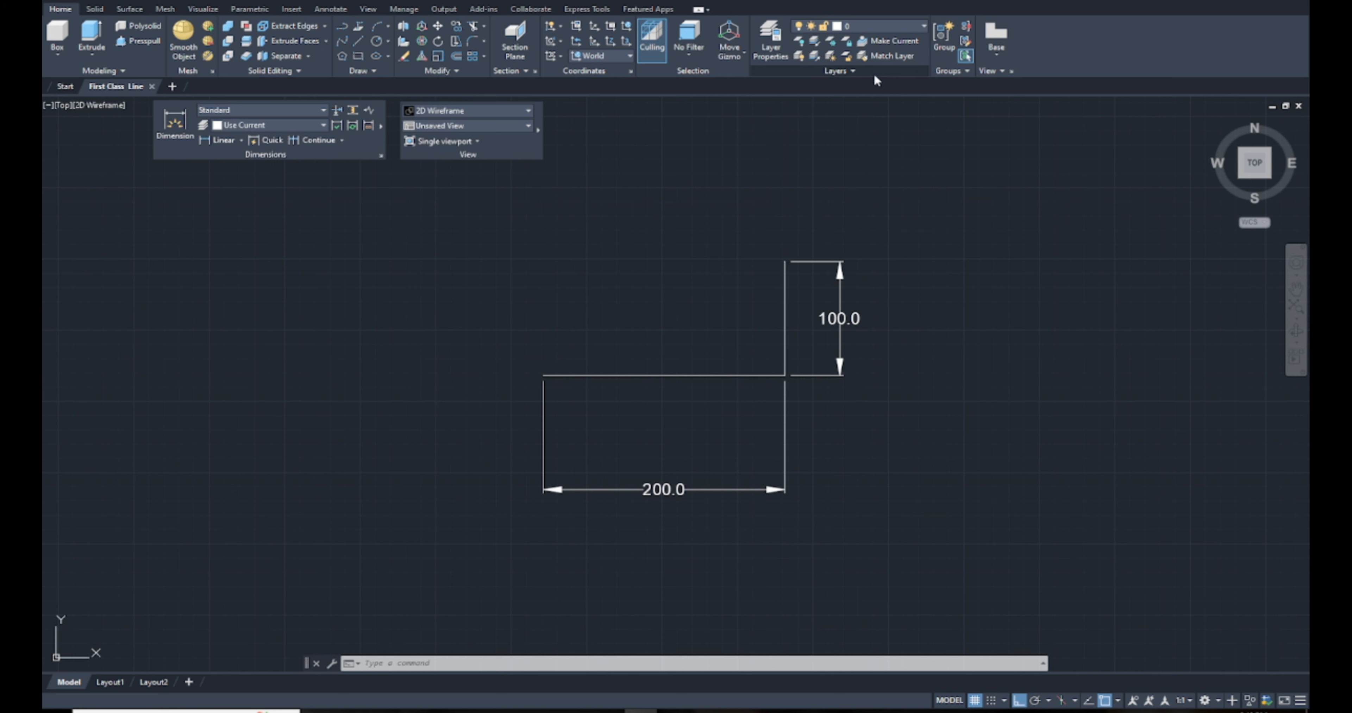
left_click_drag(881, 71, 709, 153)
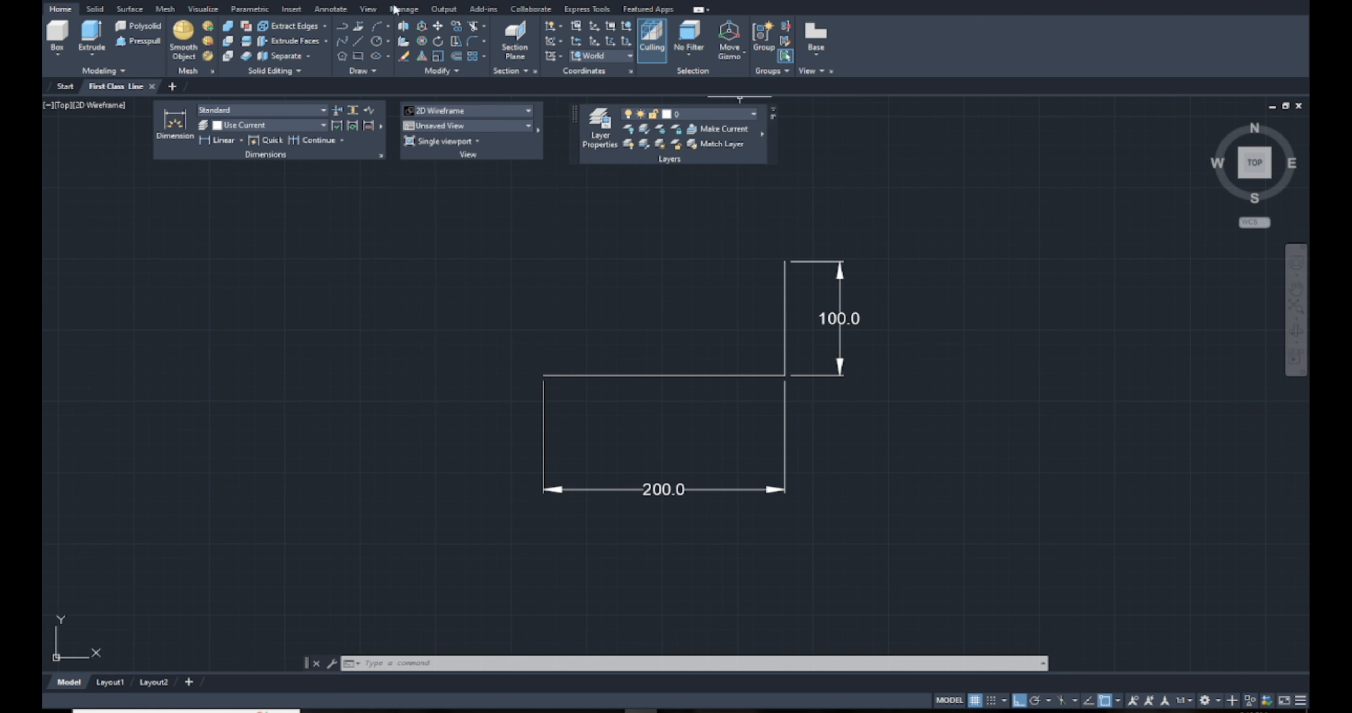
left_click(365, 7)
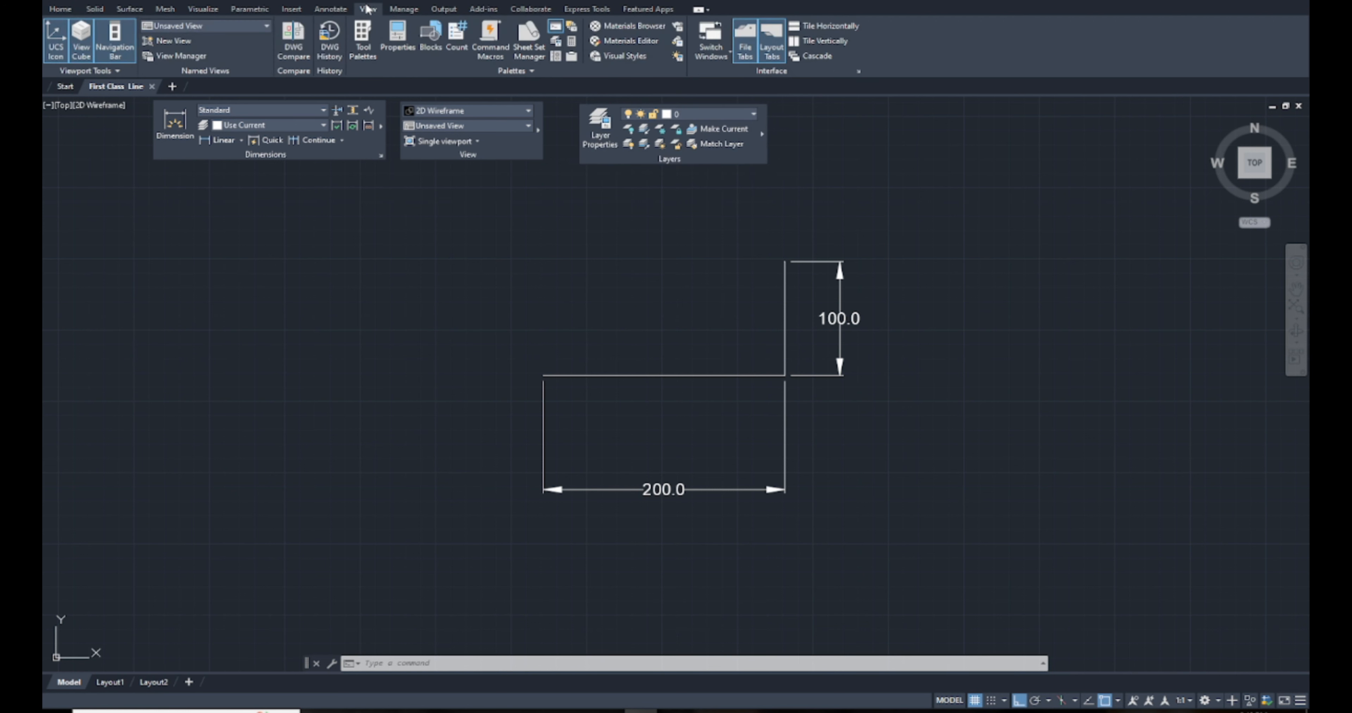
left_click(483, 124)
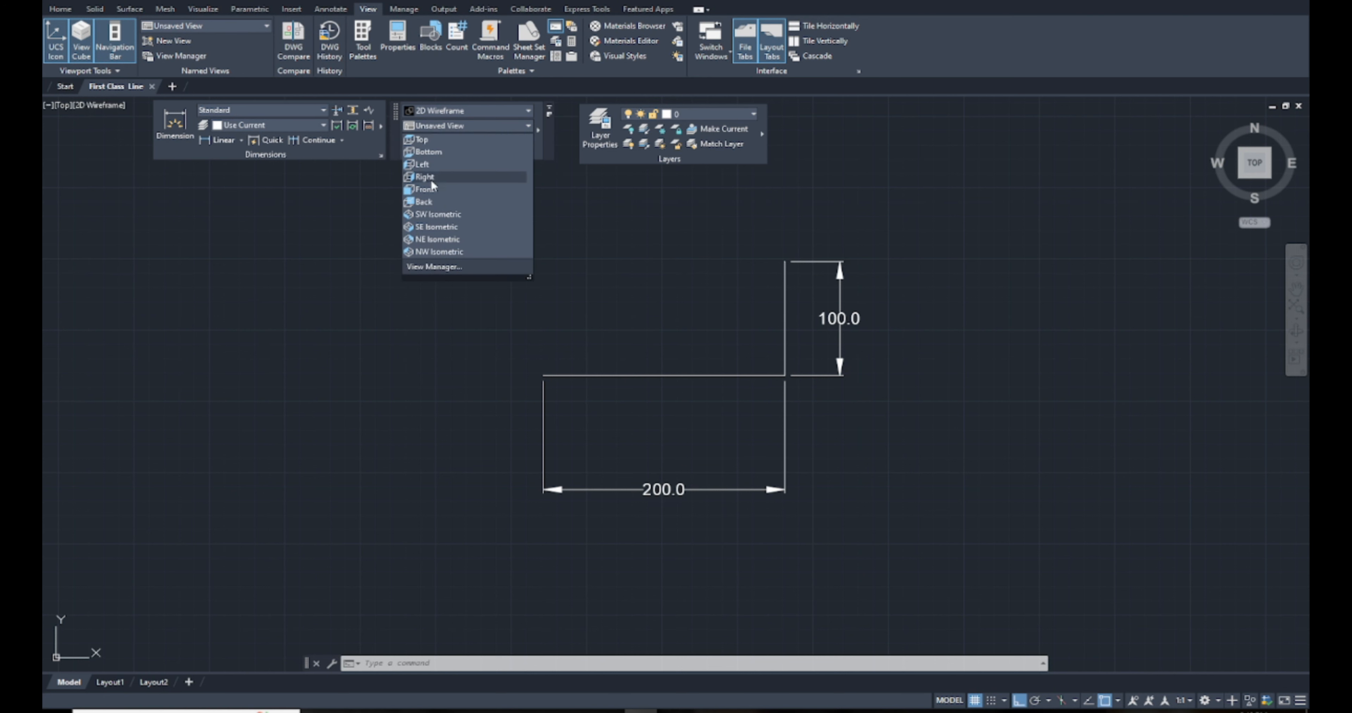
left_click(457, 125)
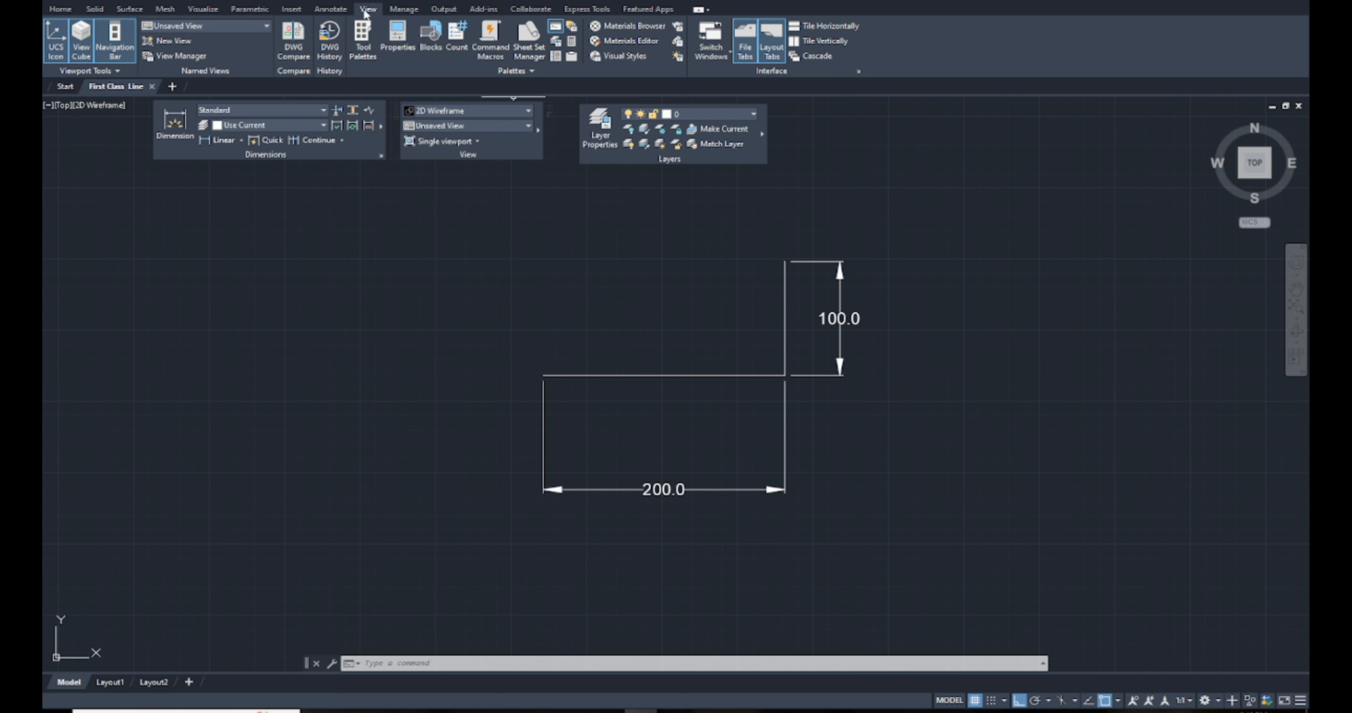
left_click(60, 10)
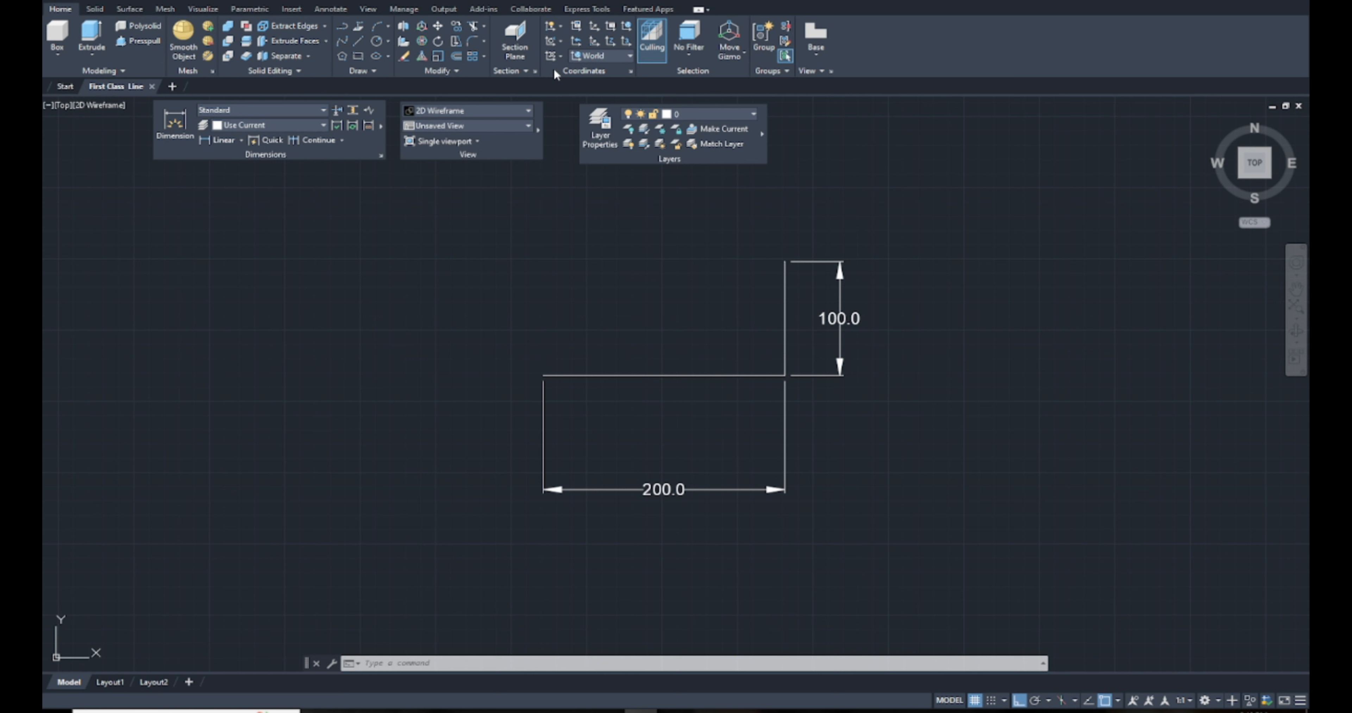
mouse_move(554, 68)
left_mouse_down()
mouse_move(626, 65)
mouse_move(791, 162)
mouse_move(802, 153)
left_mouse_up()
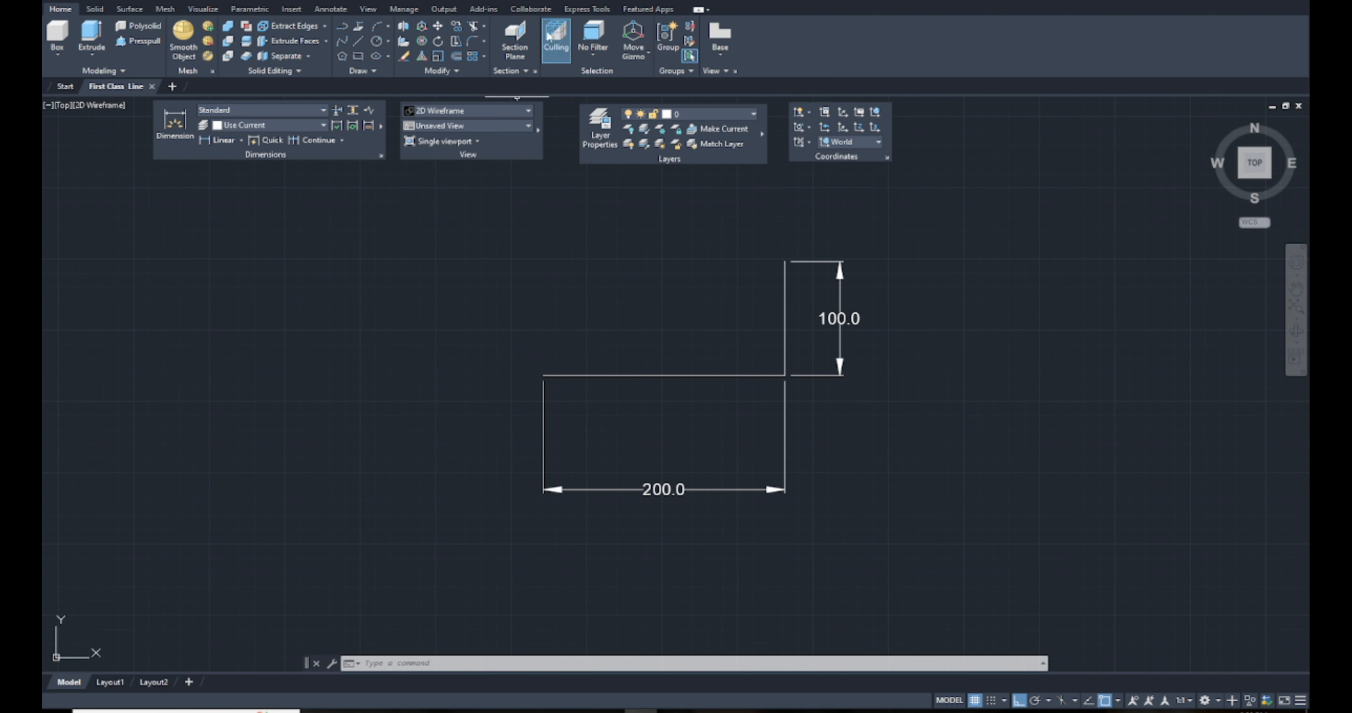
Step: Return the floating View panel to the ribbon and float the Visual Styles panel in its place
left_click(94, 10)
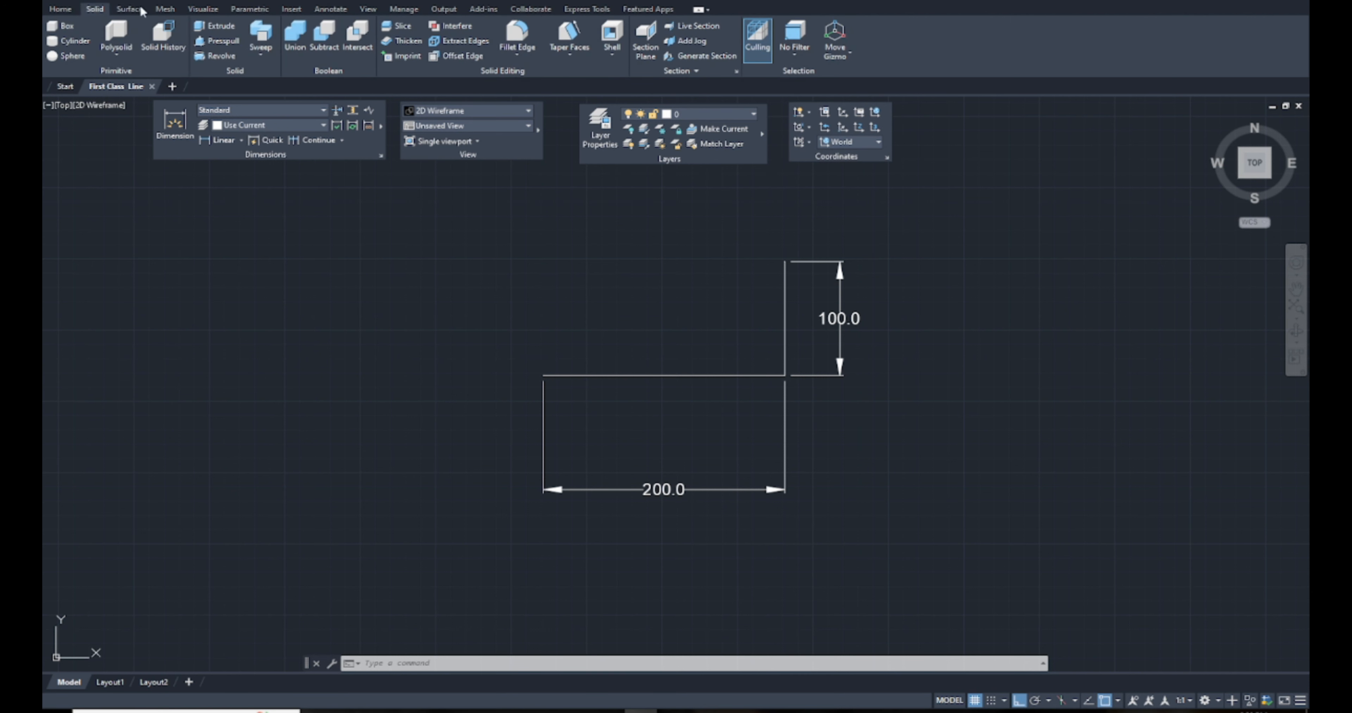
left_click(165, 10)
left_click(219, 9)
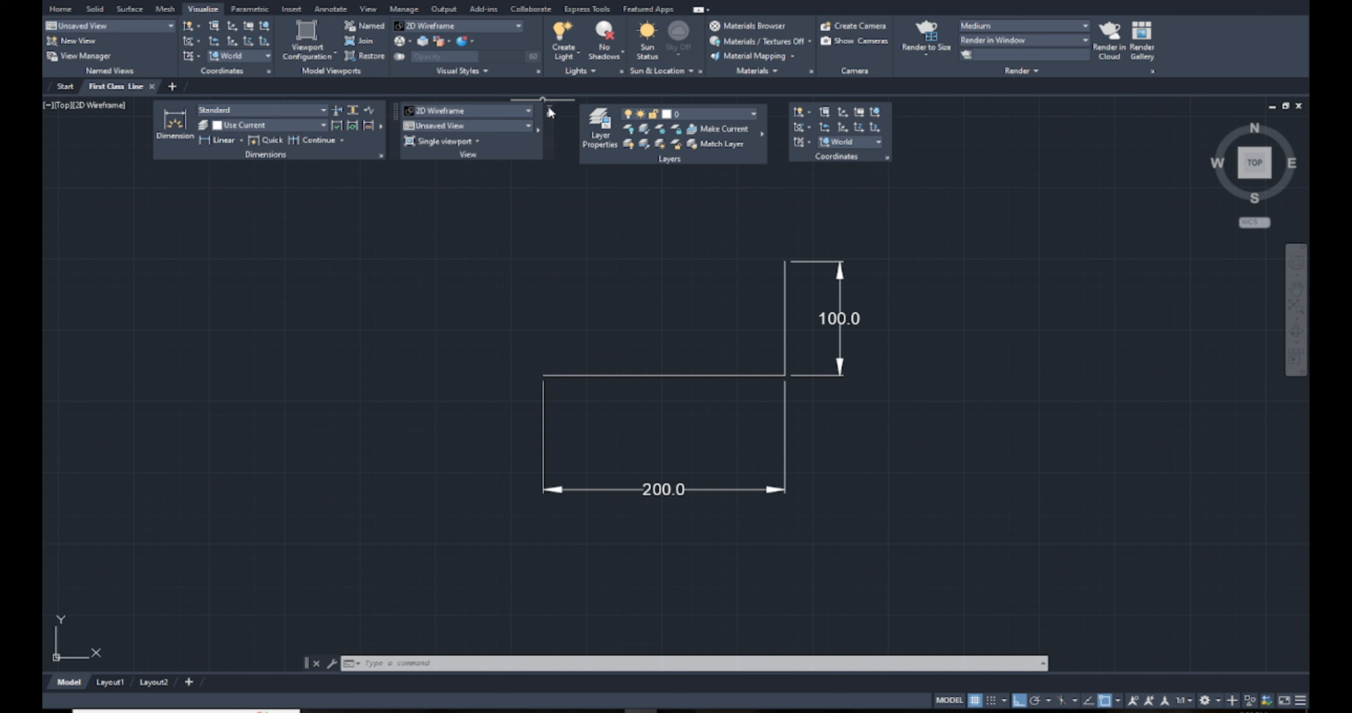
left_click(543, 110)
left_click_drag(503, 66, 514, 145)
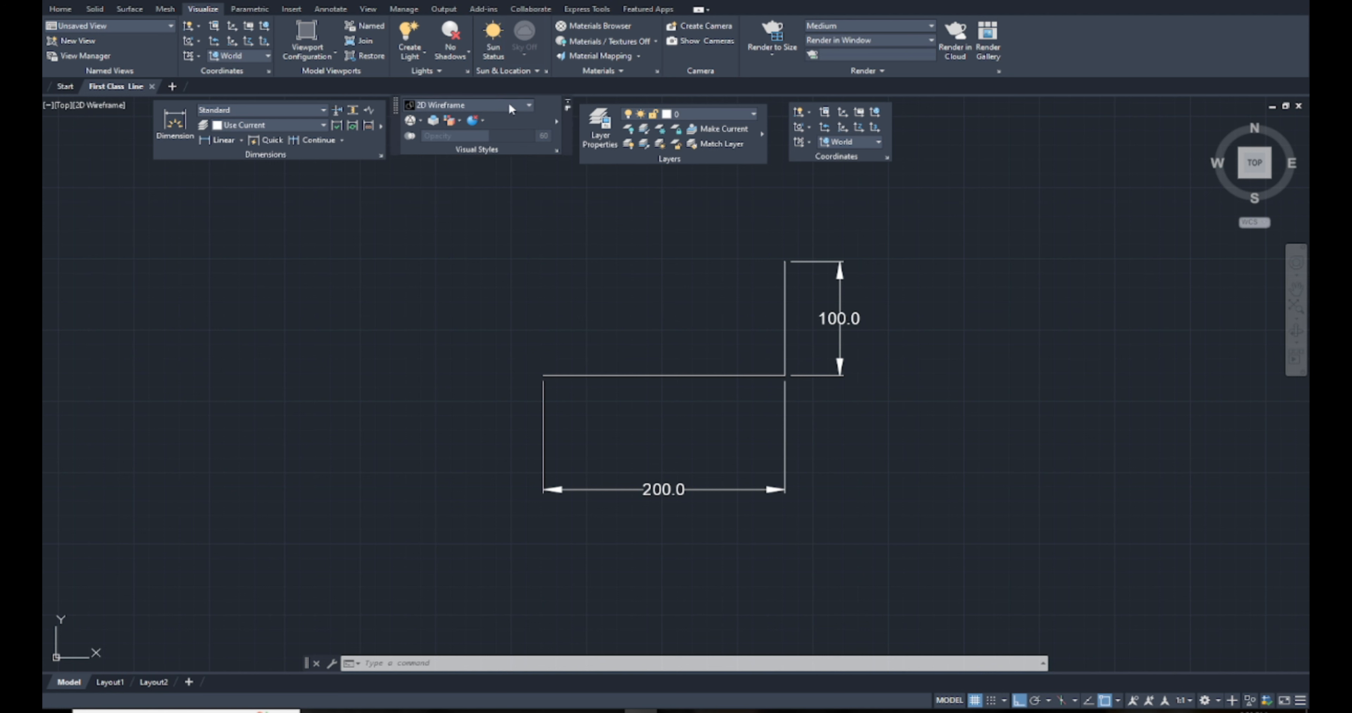
left_click(529, 106)
left_click(528, 107)
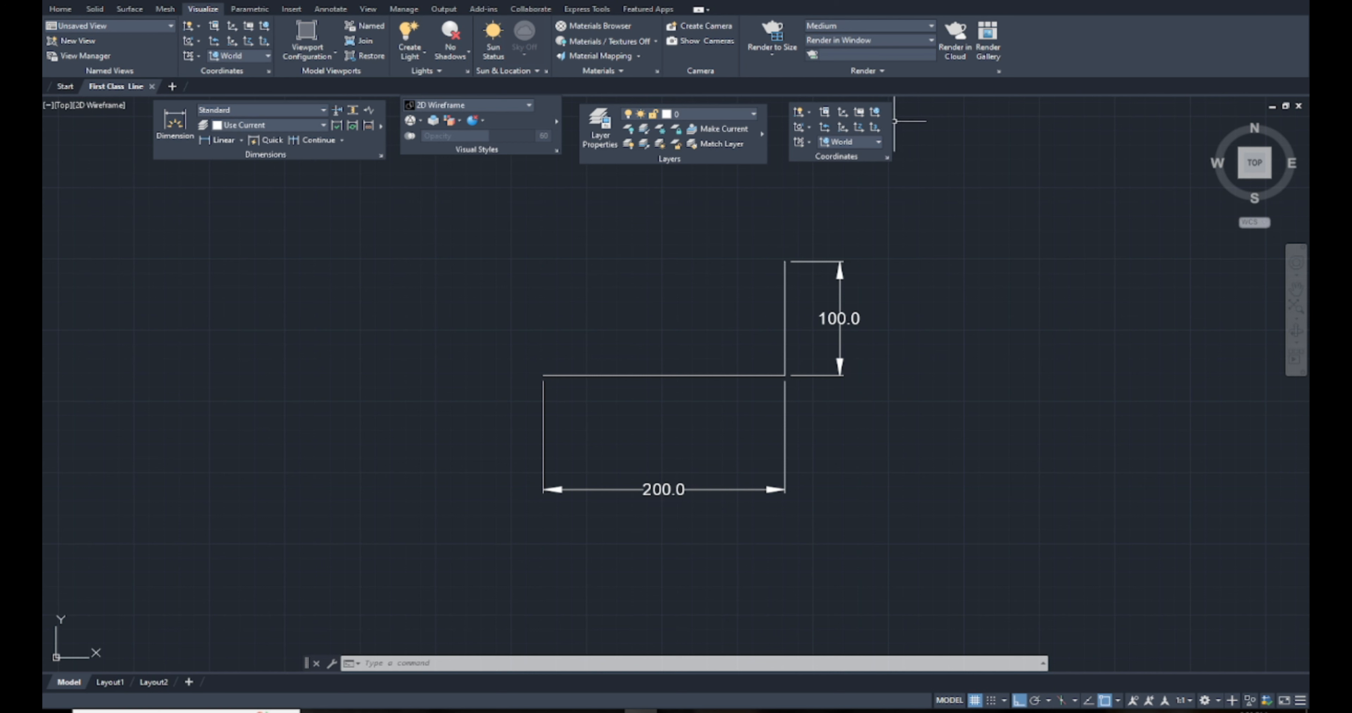
Step: Move the floating Coordinates panel farther along the row and float the View panel between it and the Layers panel
left_click_drag(899, 134, 1096, 131)
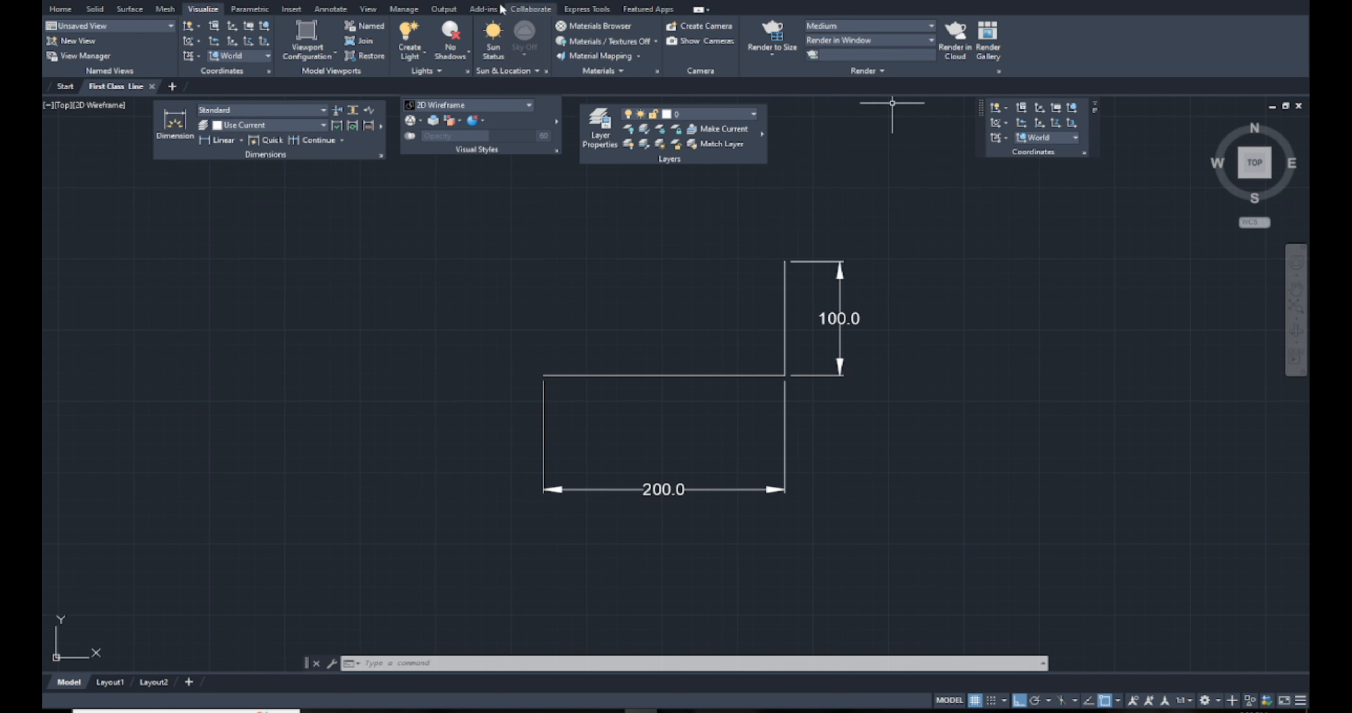
left_click(363, 10)
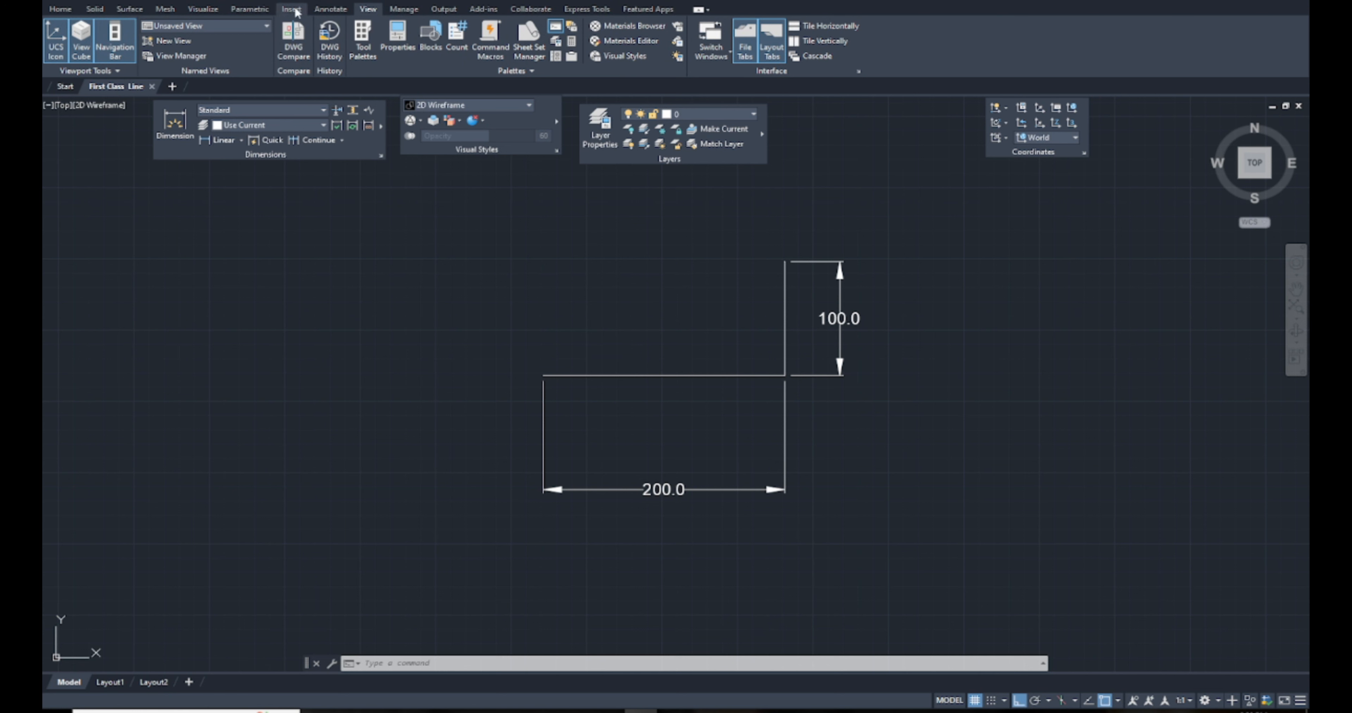
left_click(195, 10)
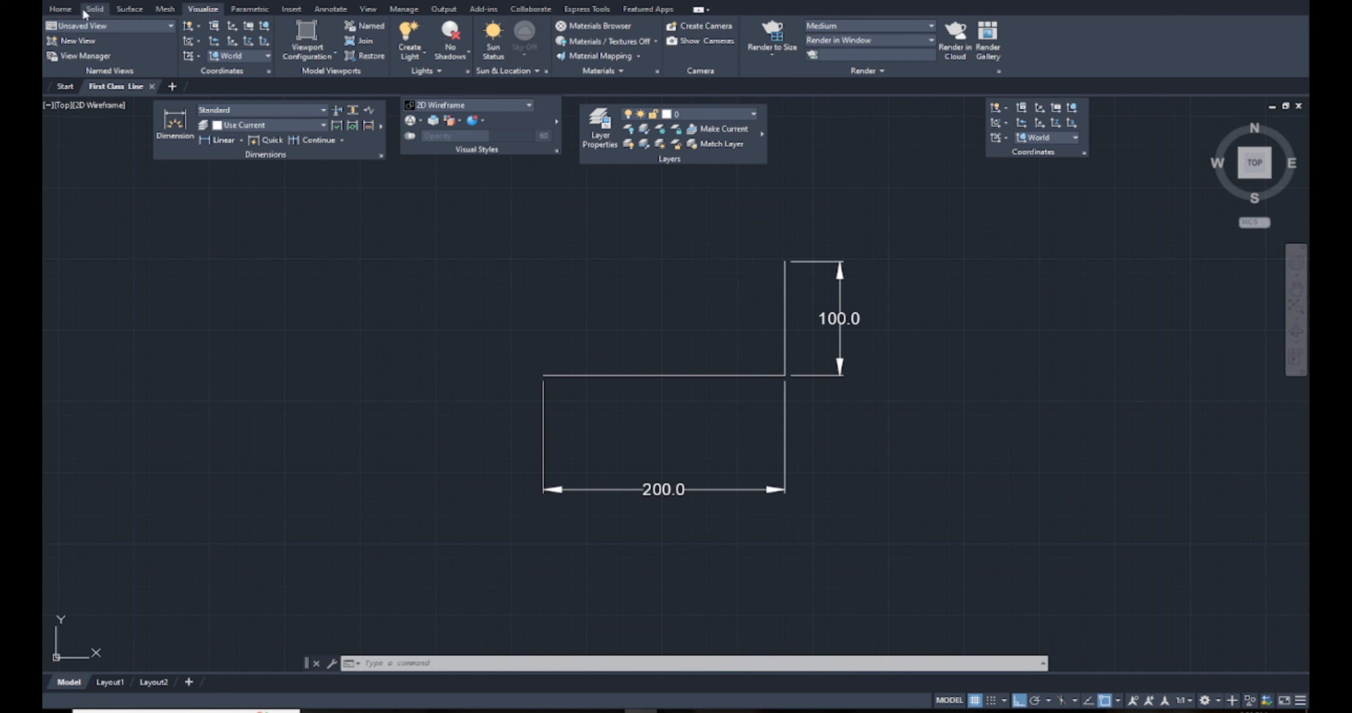
left_click(64, 9)
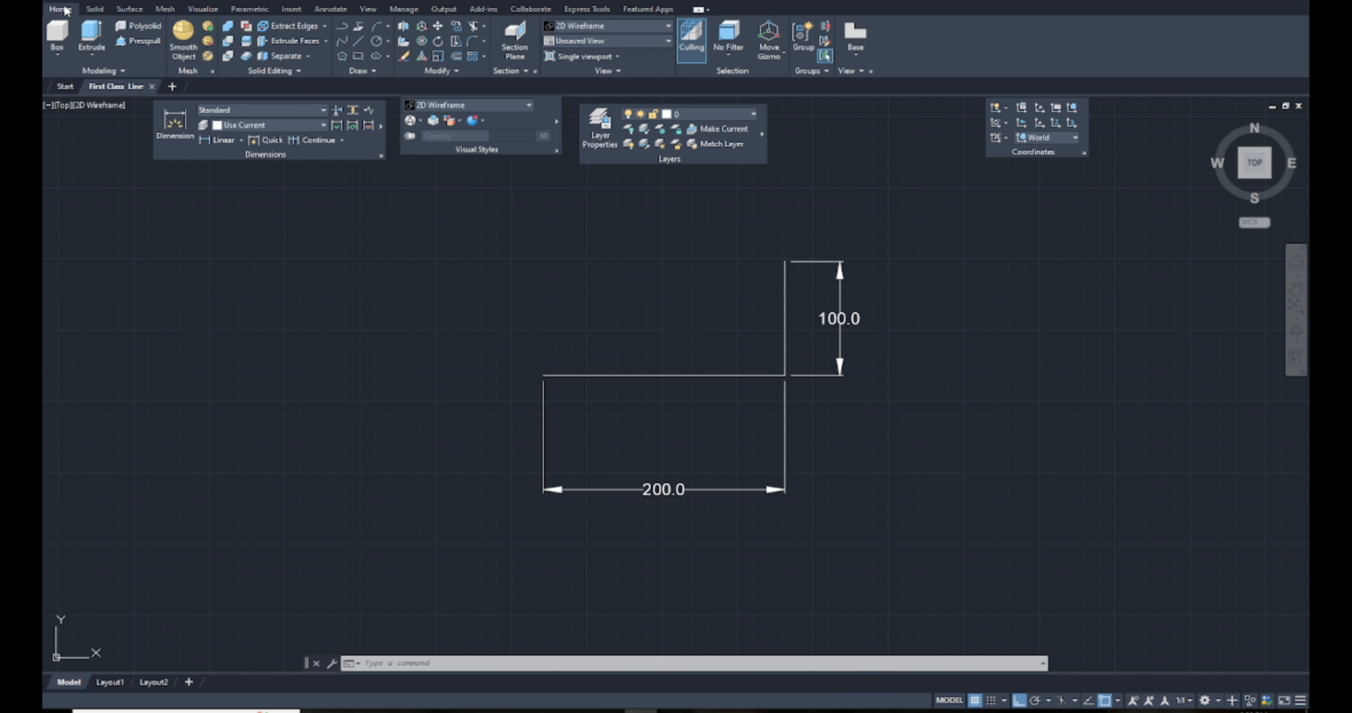
left_click_drag(566, 69, 813, 158)
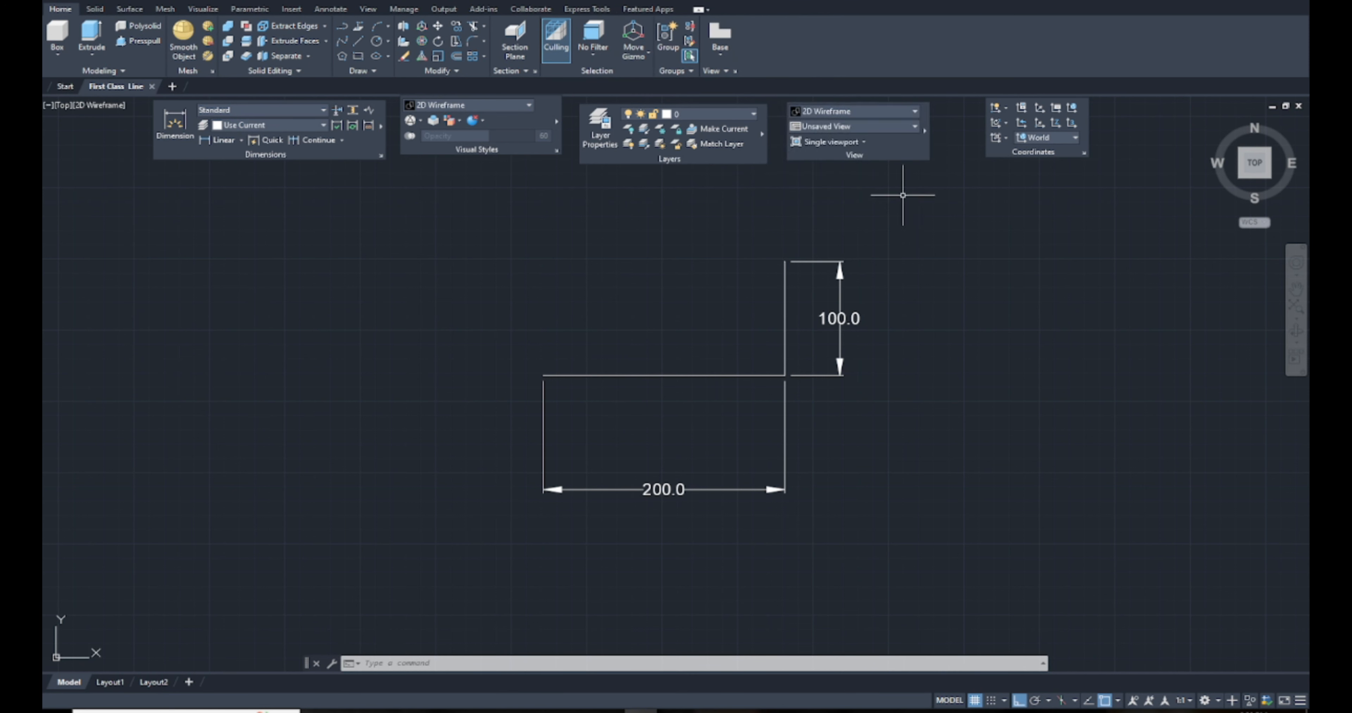
Step: Split the drawing area into multiple viewports and show the drawing from the top in both right-hand viewports
left_click(864, 141)
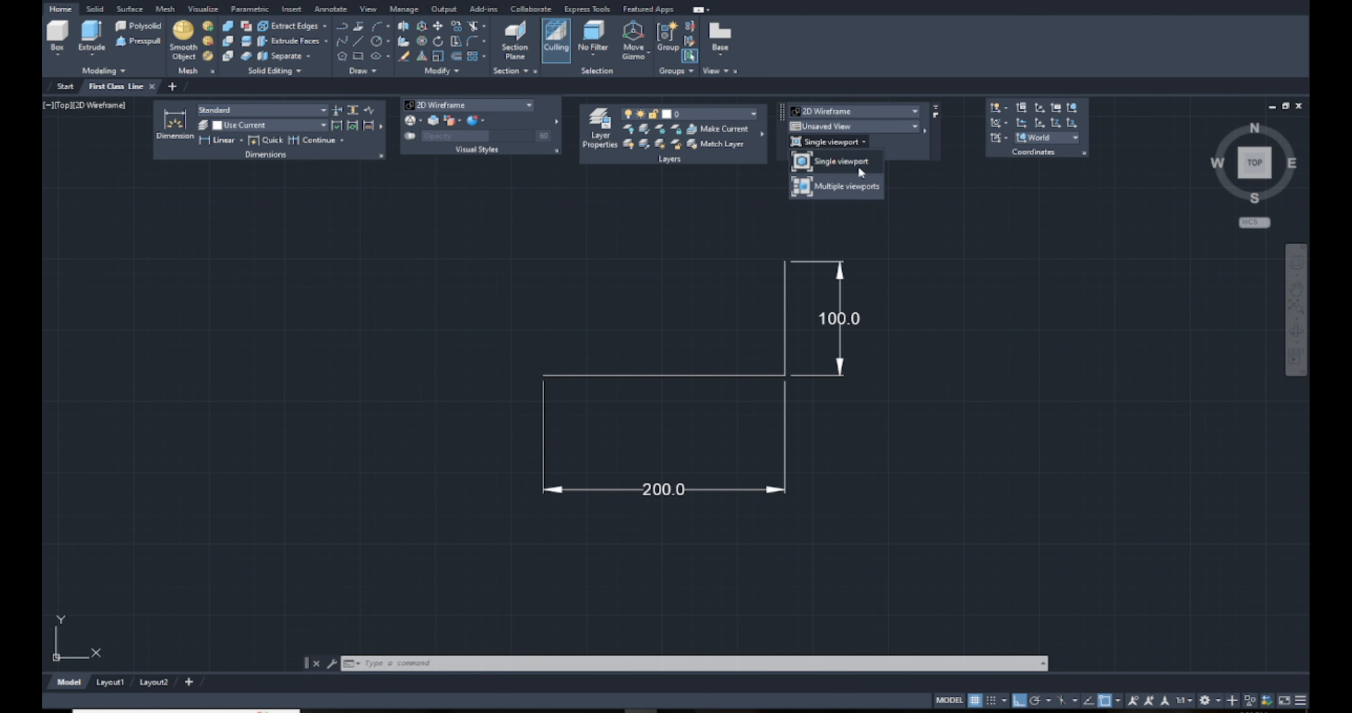
left_click(847, 187)
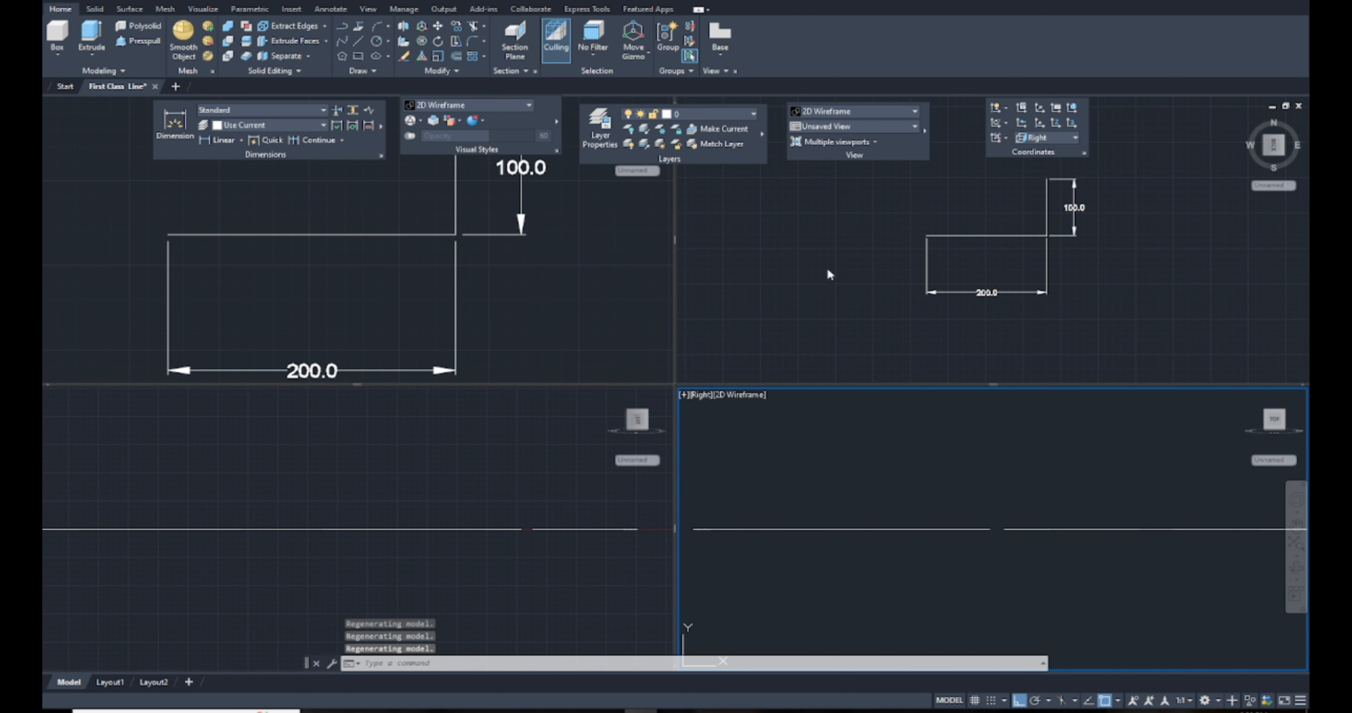
left_click(1035, 229)
left_click(1276, 149)
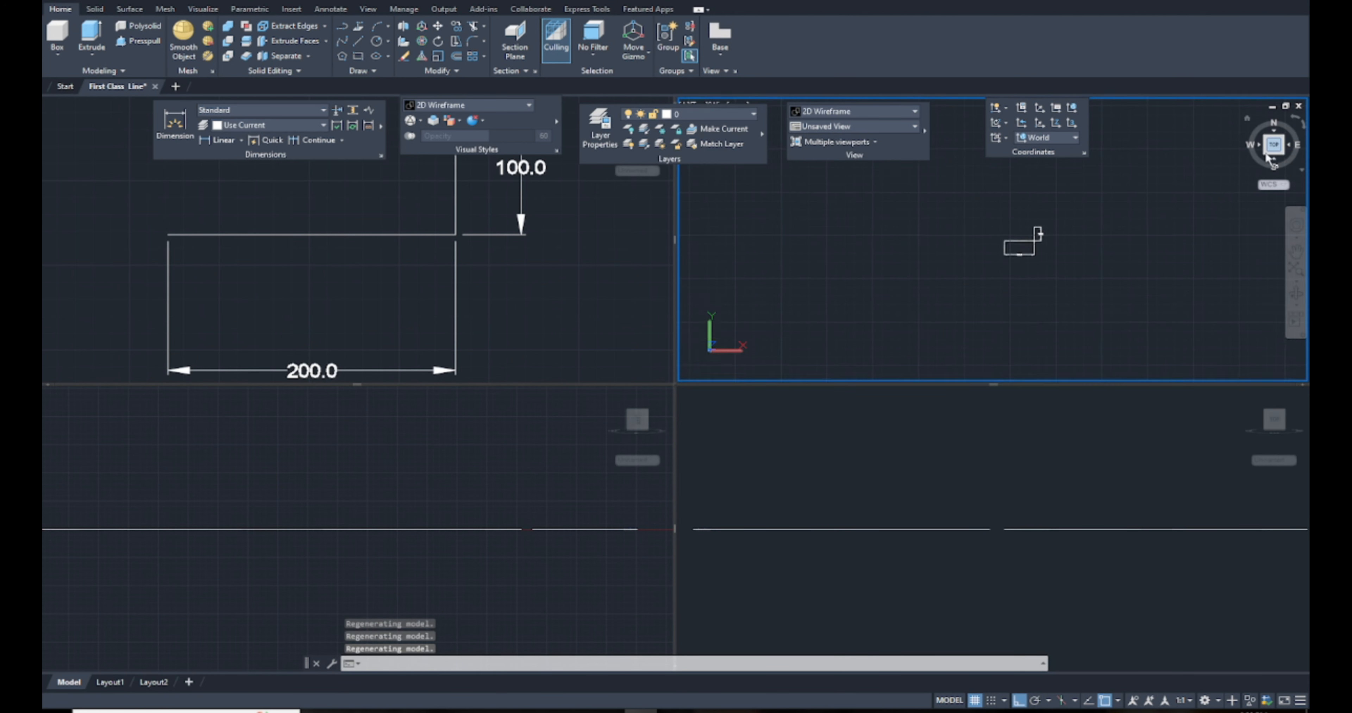
left_click(1225, 419)
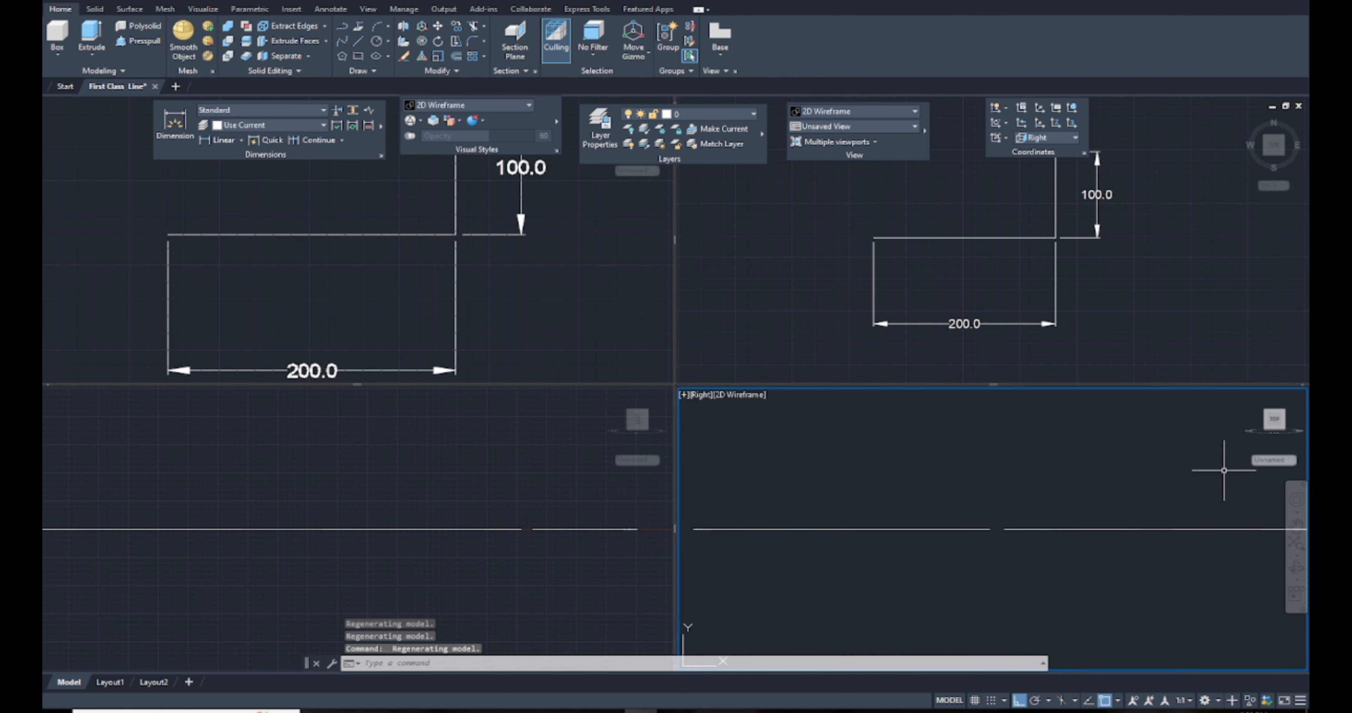
left_click(1276, 418)
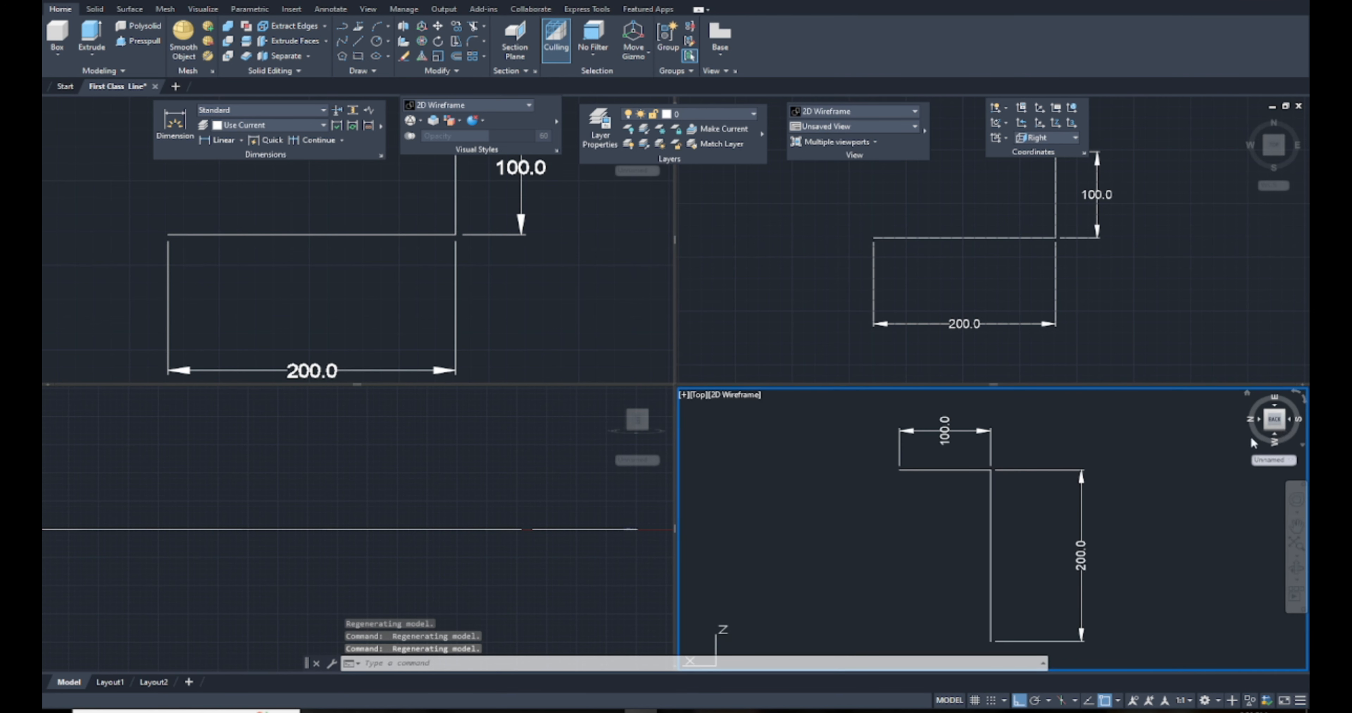
Step: Reposition the drawing in the upper-left viewport and turn the lower-left viewport to the Back view
left_click(605, 261)
middle_click_drag(604, 260, 555, 272)
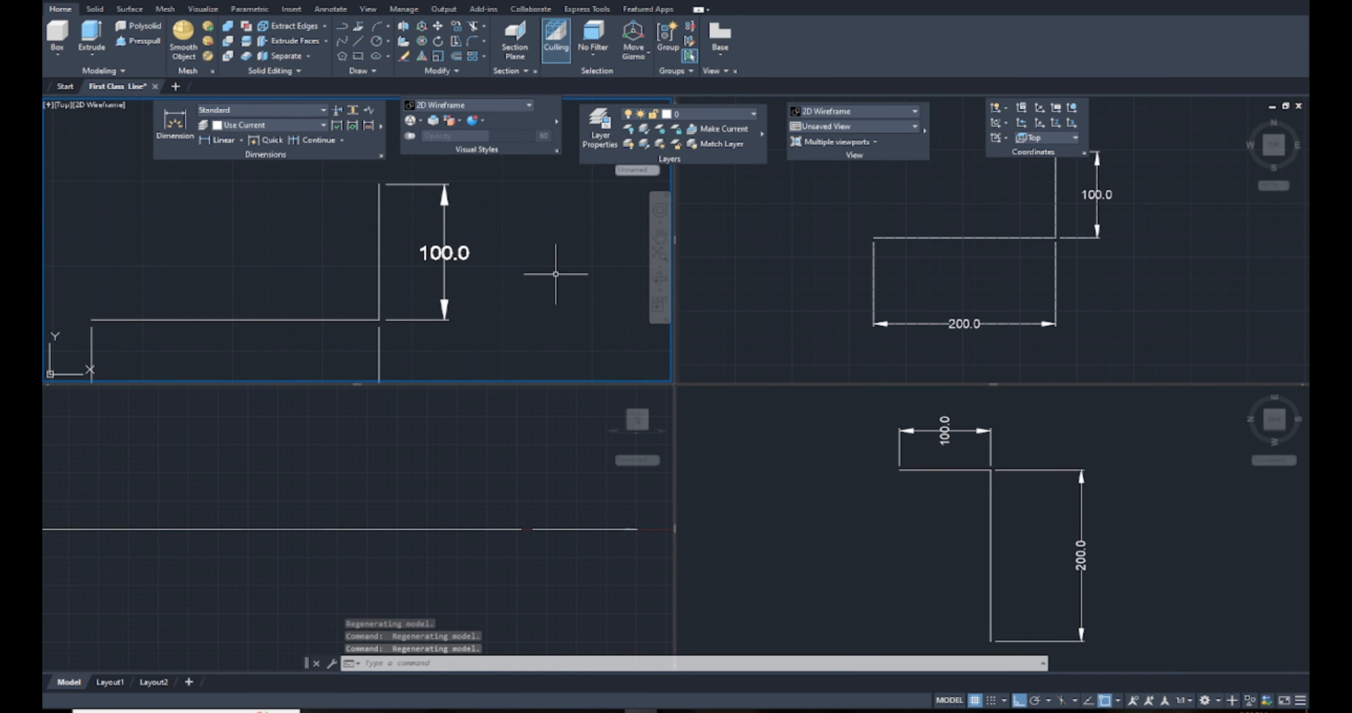
left_click(537, 452)
left_click(637, 418)
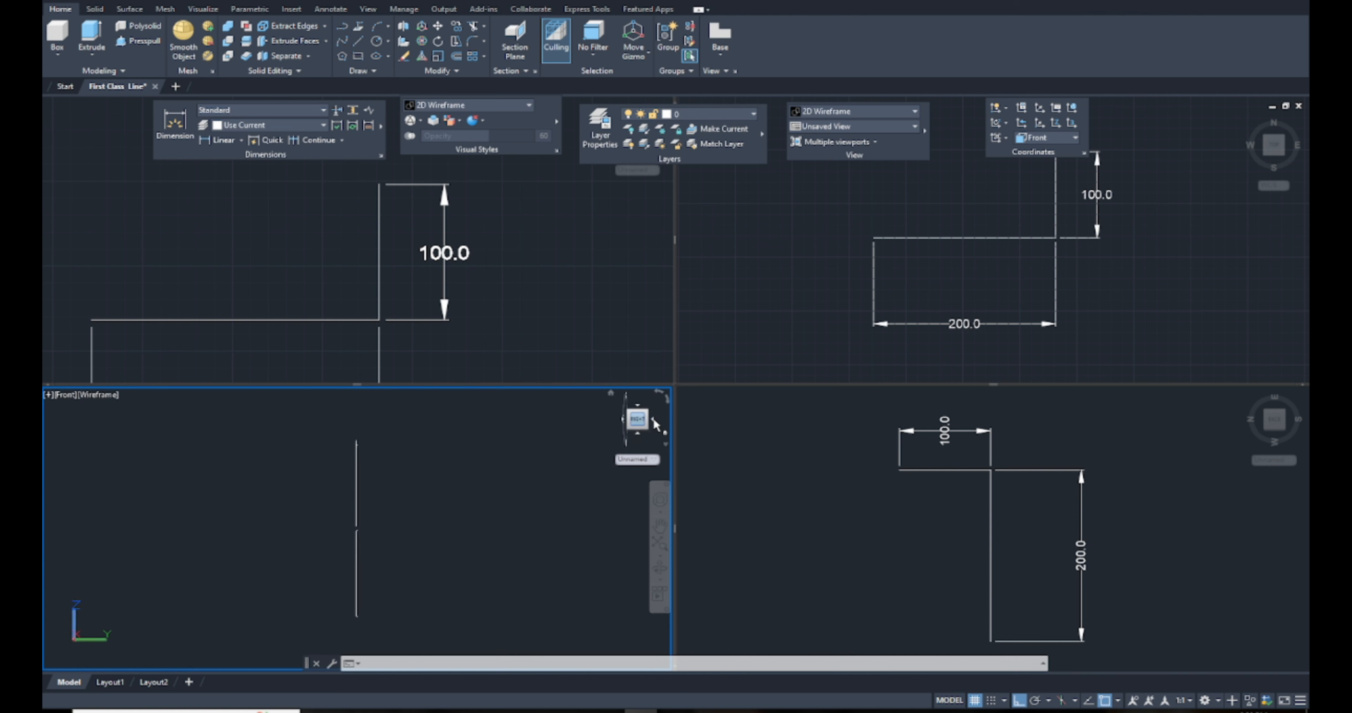
left_click(659, 394)
left_click(653, 421)
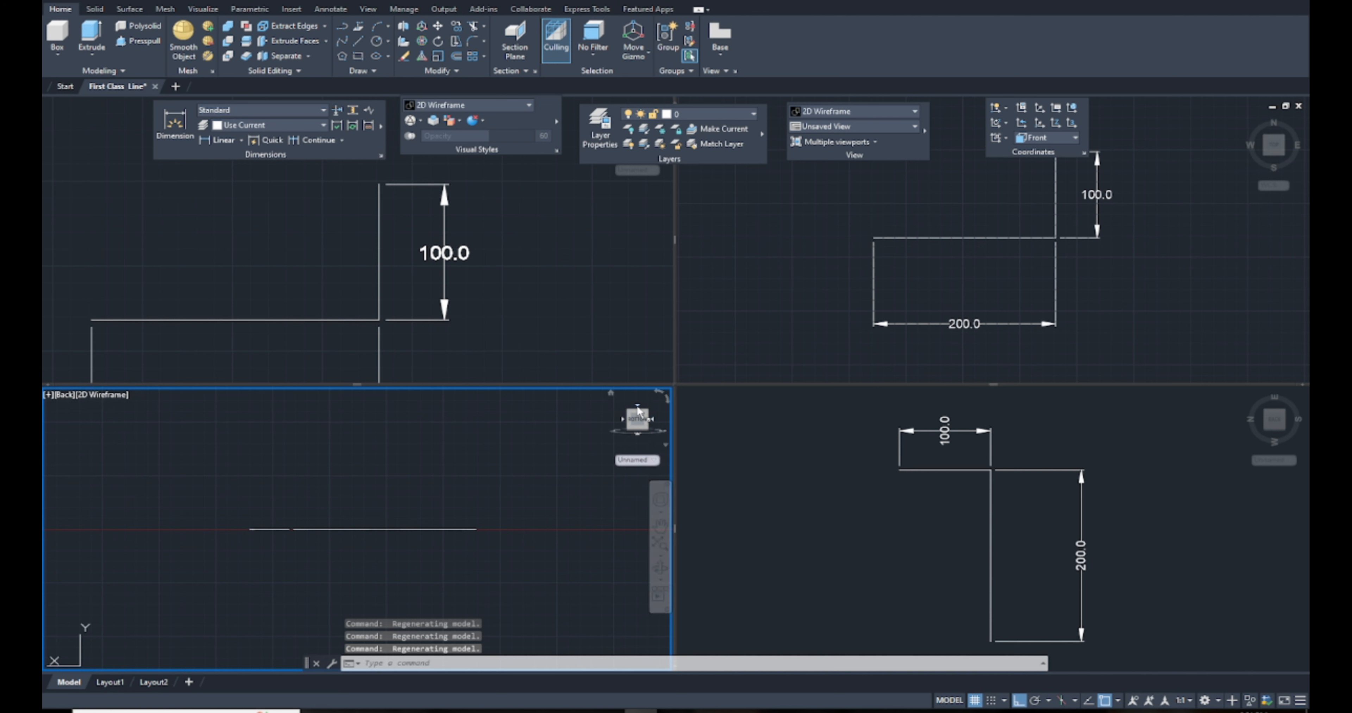
Step: Return to a single viewport and show the dimensioned lines in the Top view
left_click(871, 142)
left_click(856, 162)
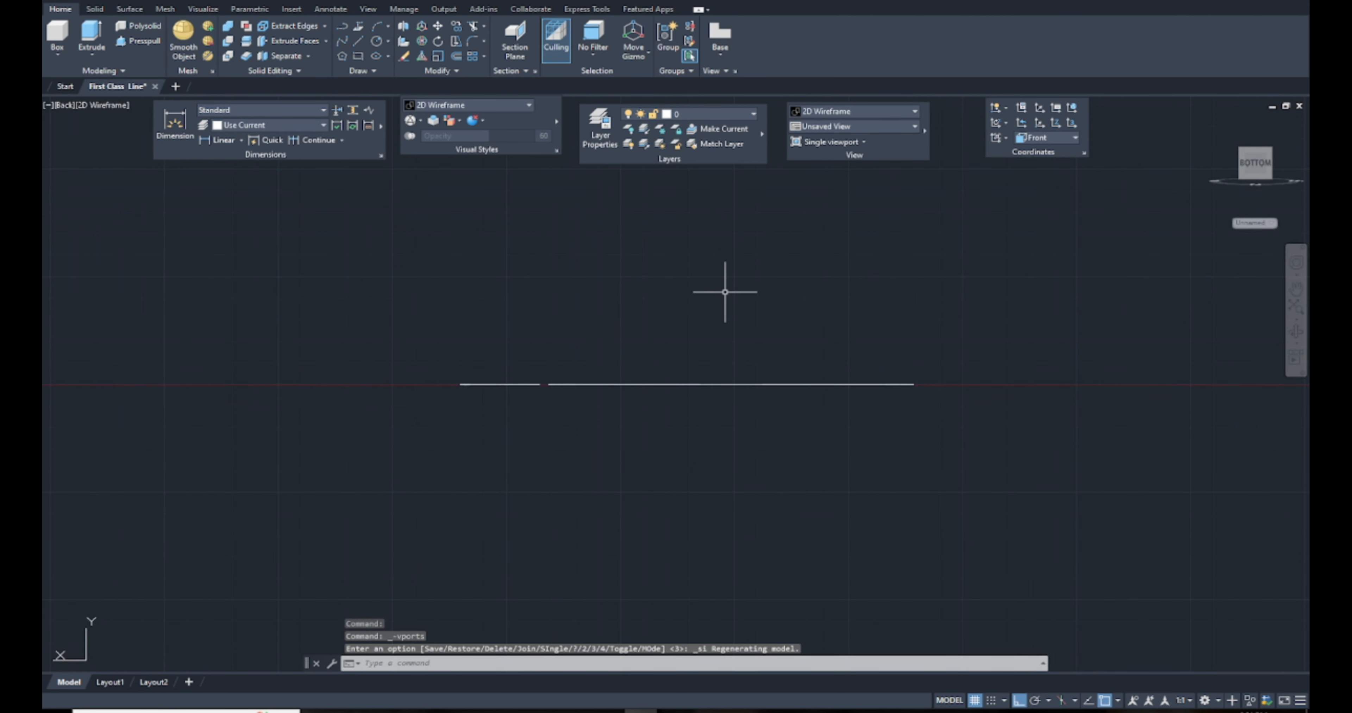
left_click(880, 125)
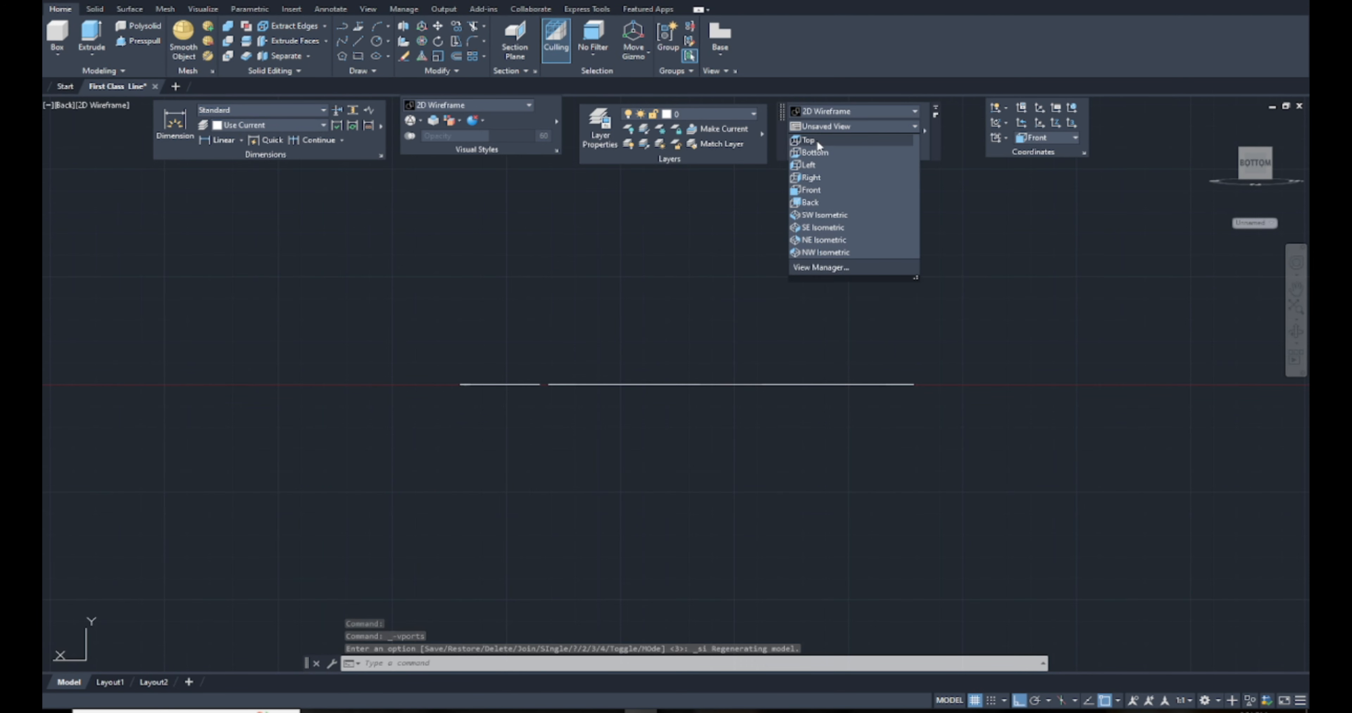
left_click(817, 139)
scroll(875, 250, "down", 5)
middle_click_drag(791, 287, 656, 339)
scroll(662, 347, "up", 4)
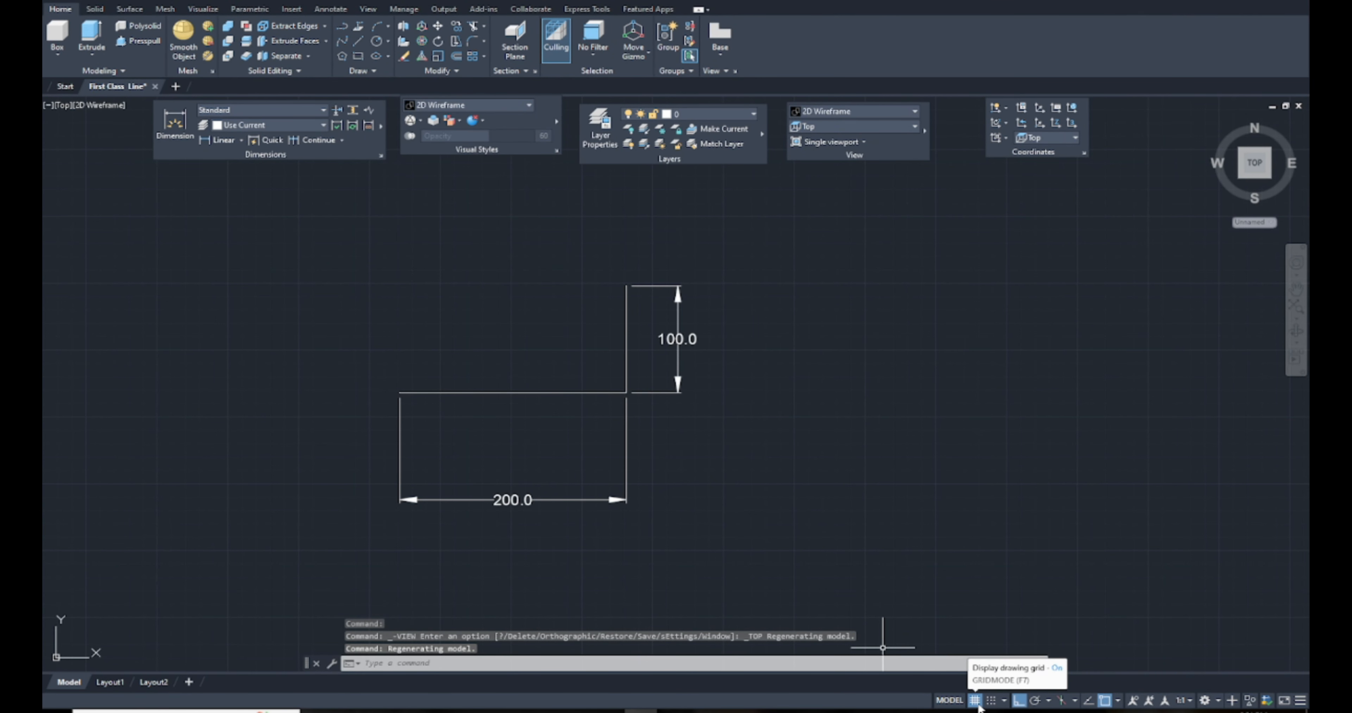
Step: Turn off the drawing grid display
left_click(975, 700)
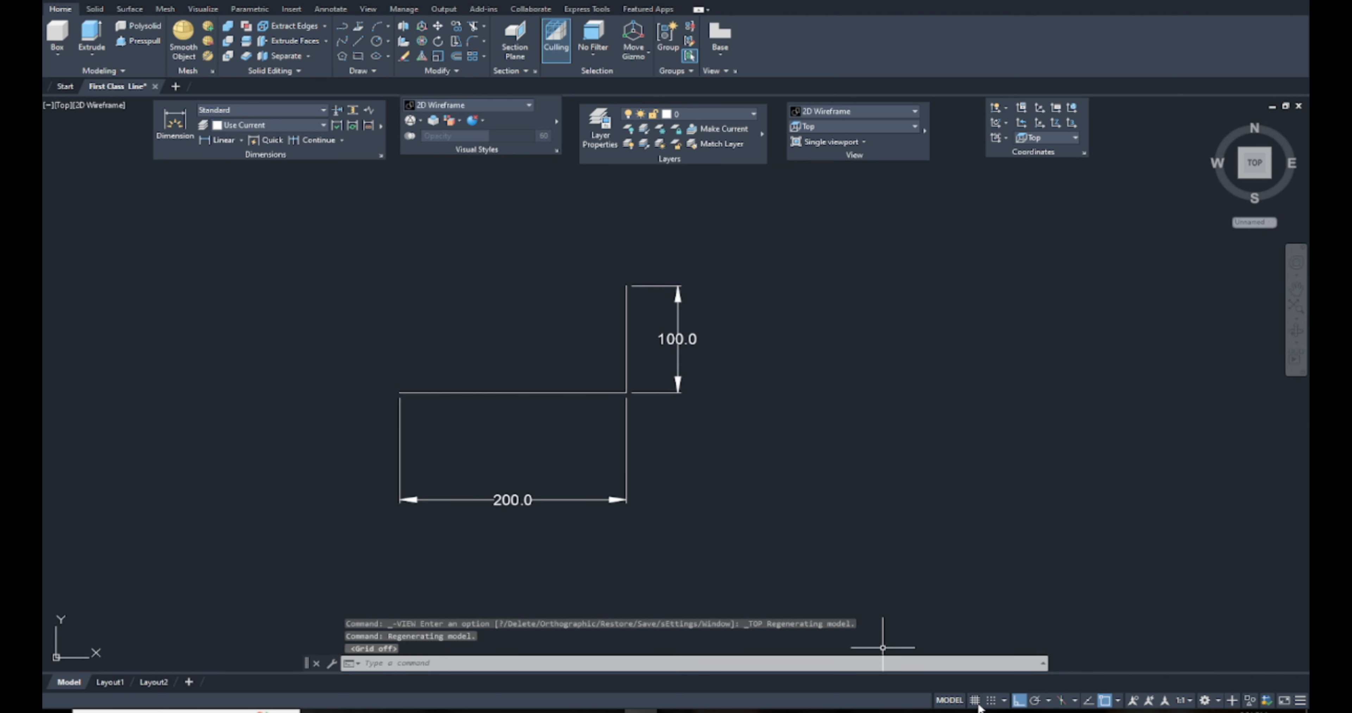
left_click(975, 700)
left_click(975, 700)
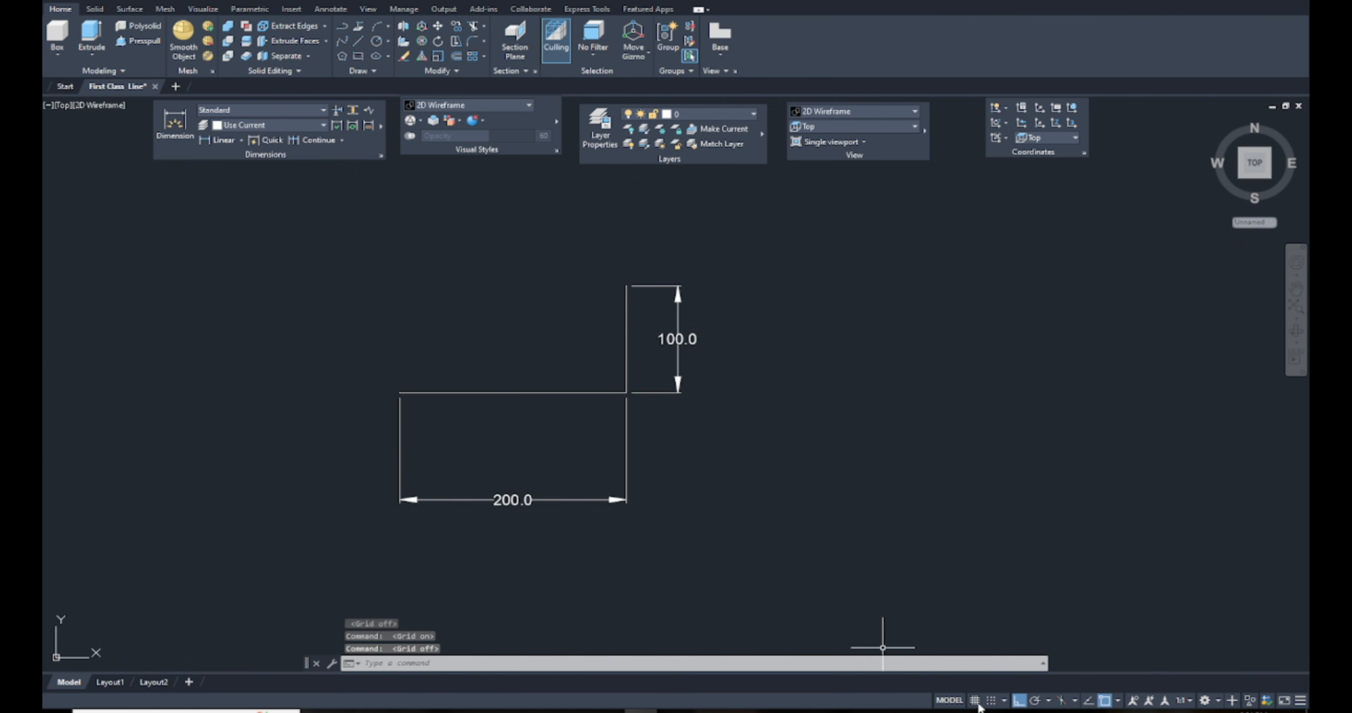
Step: Look through the available circle creation methods, from Center, Radius to Tan, Tan, Tan
middle_click_drag(740, 392, 661, 363)
key("Escape")
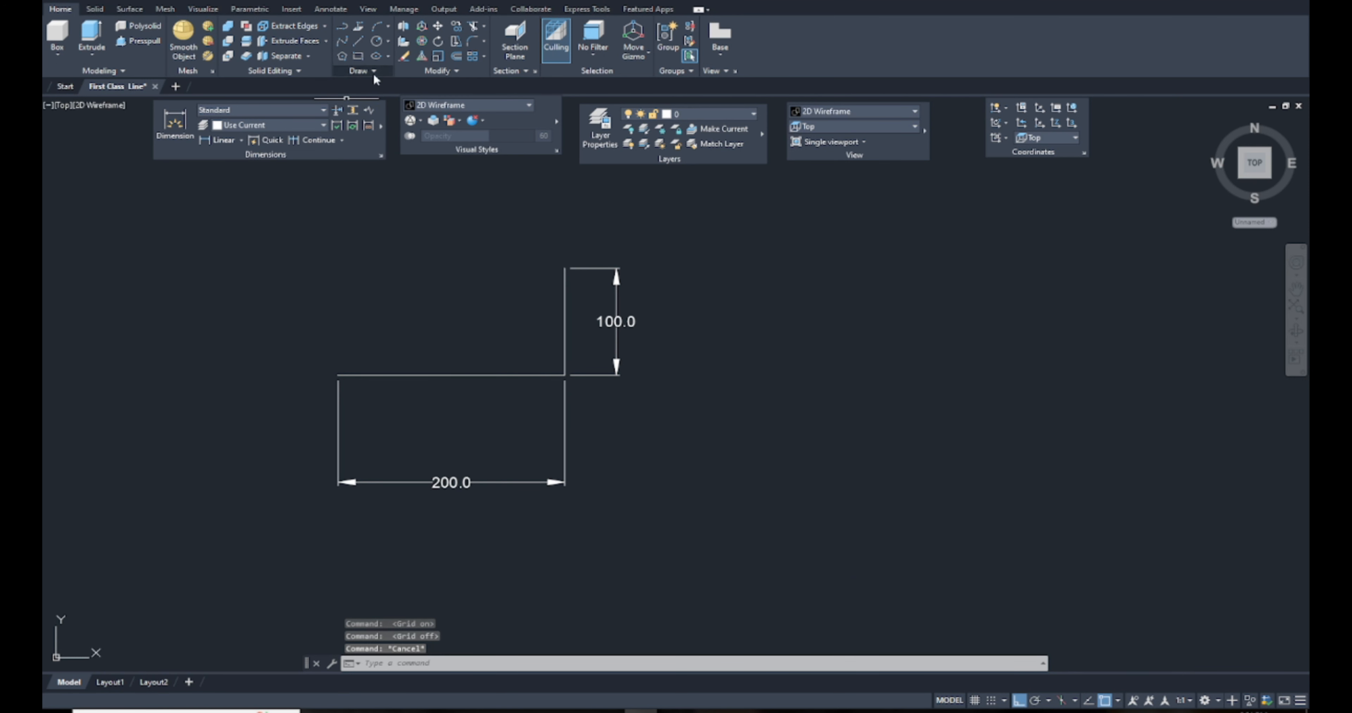
middle_click_drag(596, 356, 438, 343)
key("Escape")
key("Escape")
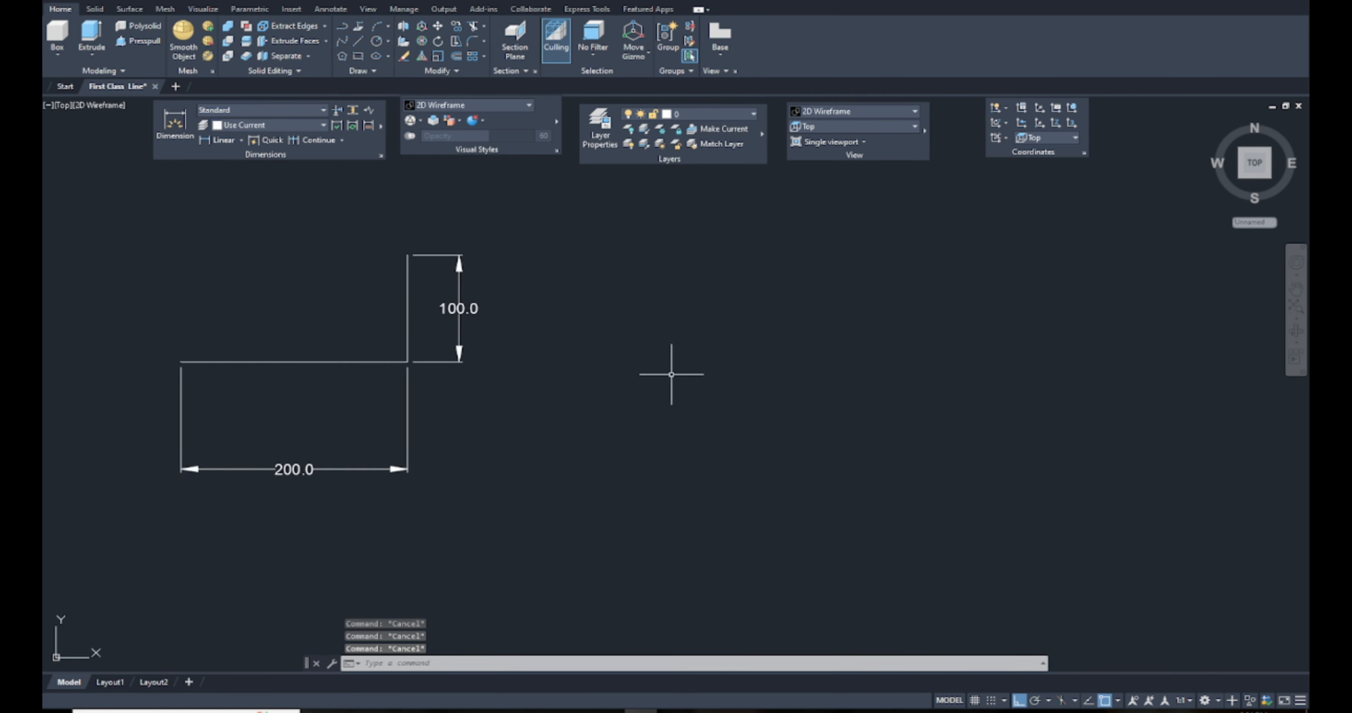
middle_click_drag(670, 370, 616, 441)
middle_click_drag(552, 353, 519, 407)
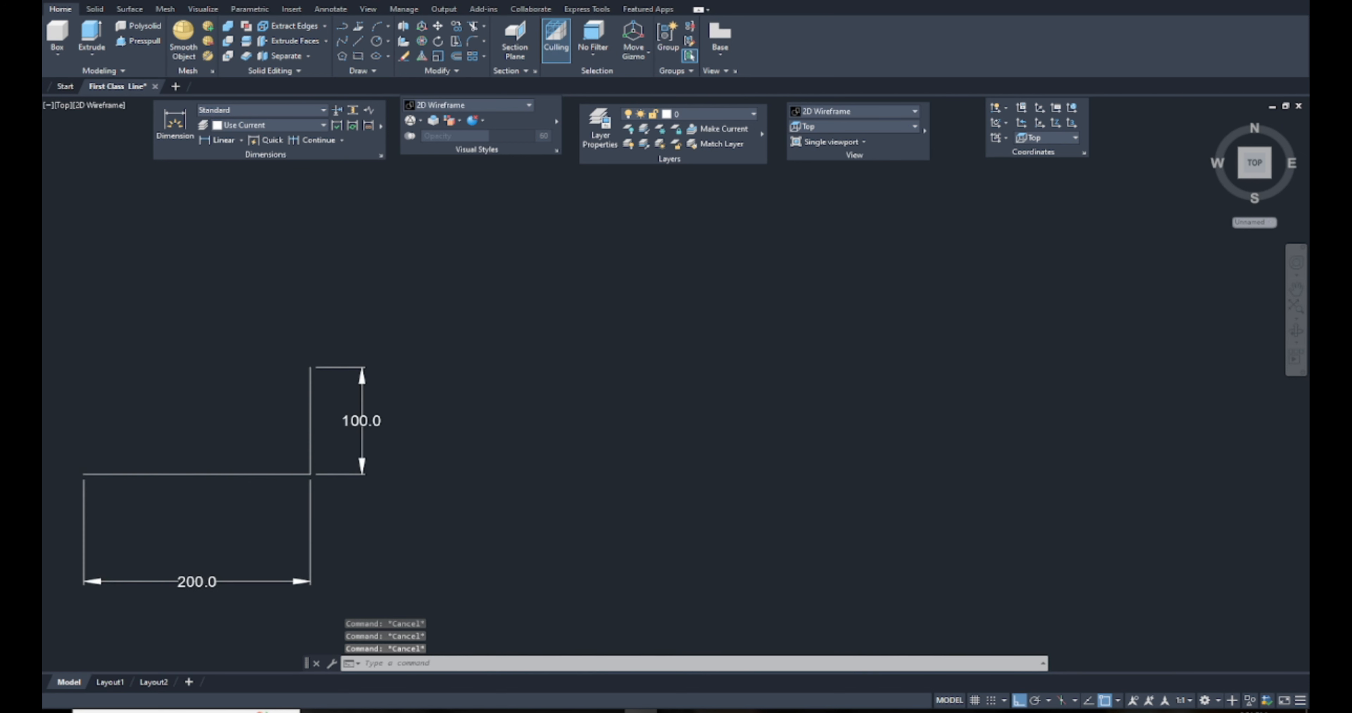
left_click(377, 42)
left_click(388, 41)
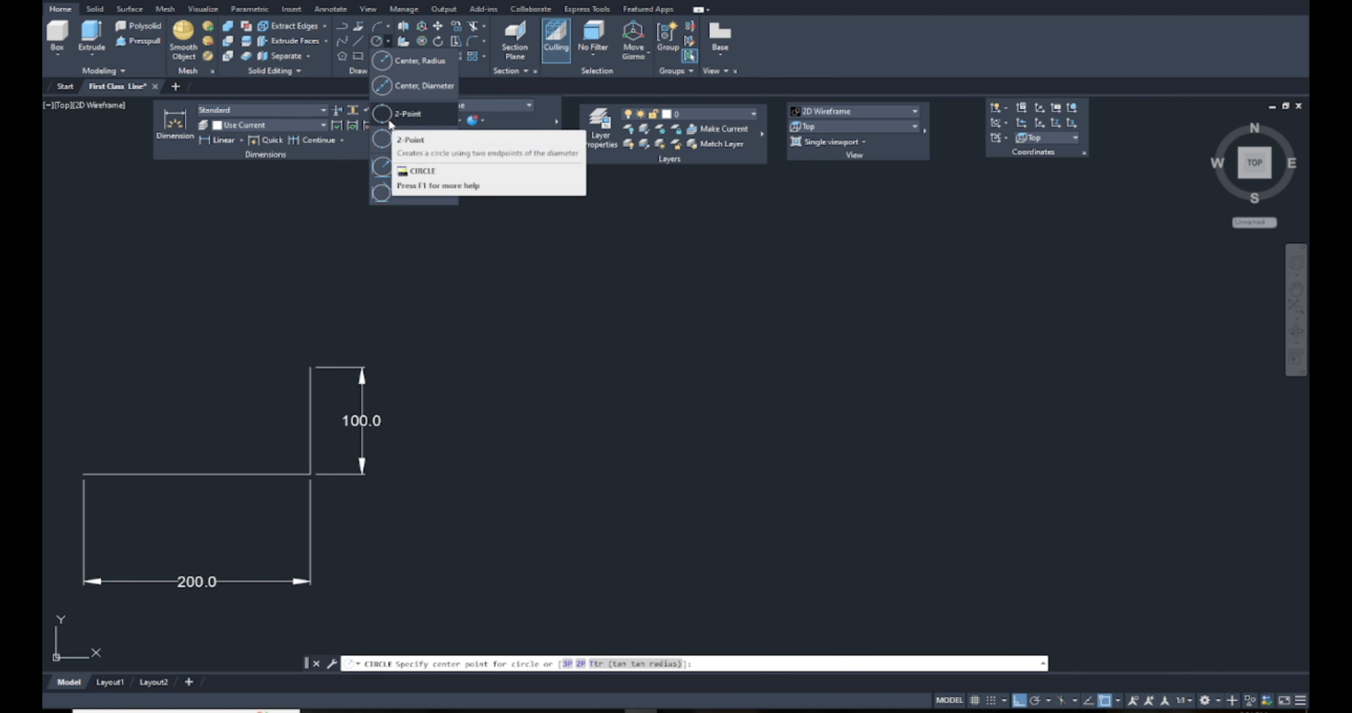
key("Escape")
middle_click_drag(595, 452, 633, 425)
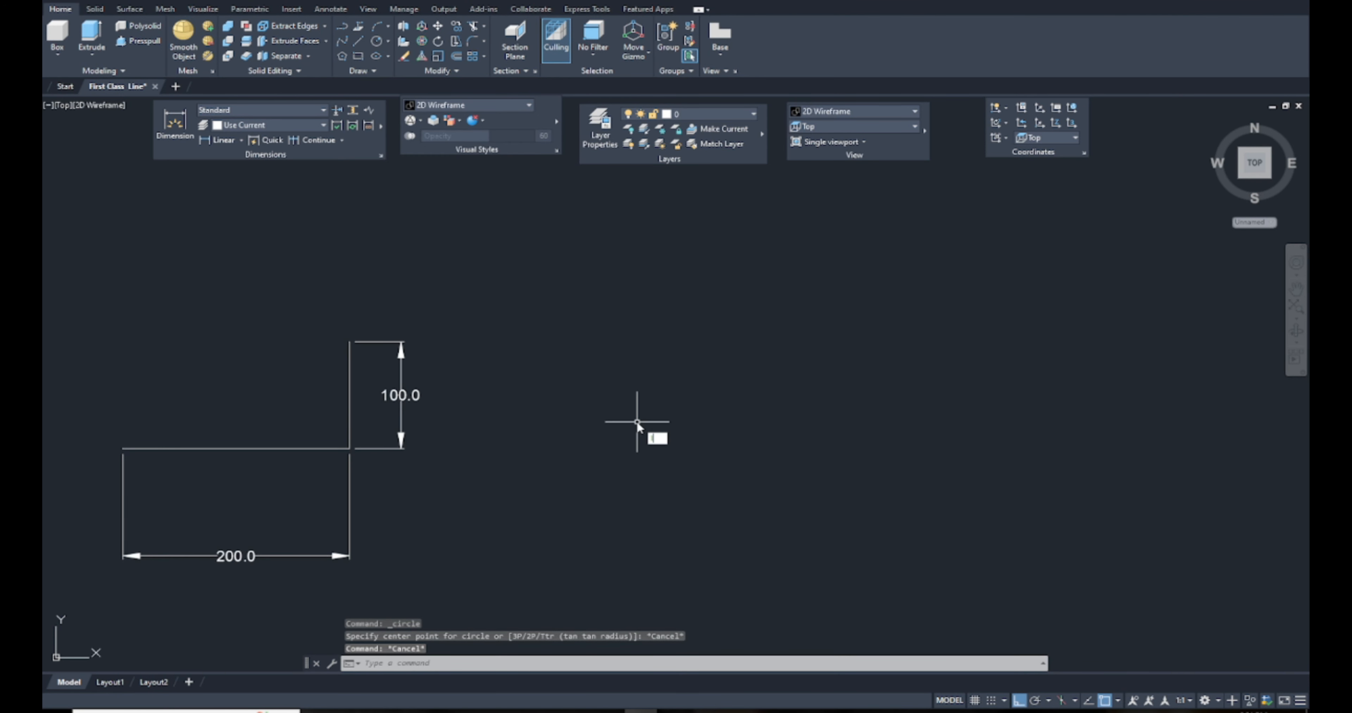
type("l")
key("Return")
key("Escape")
key("Escape")
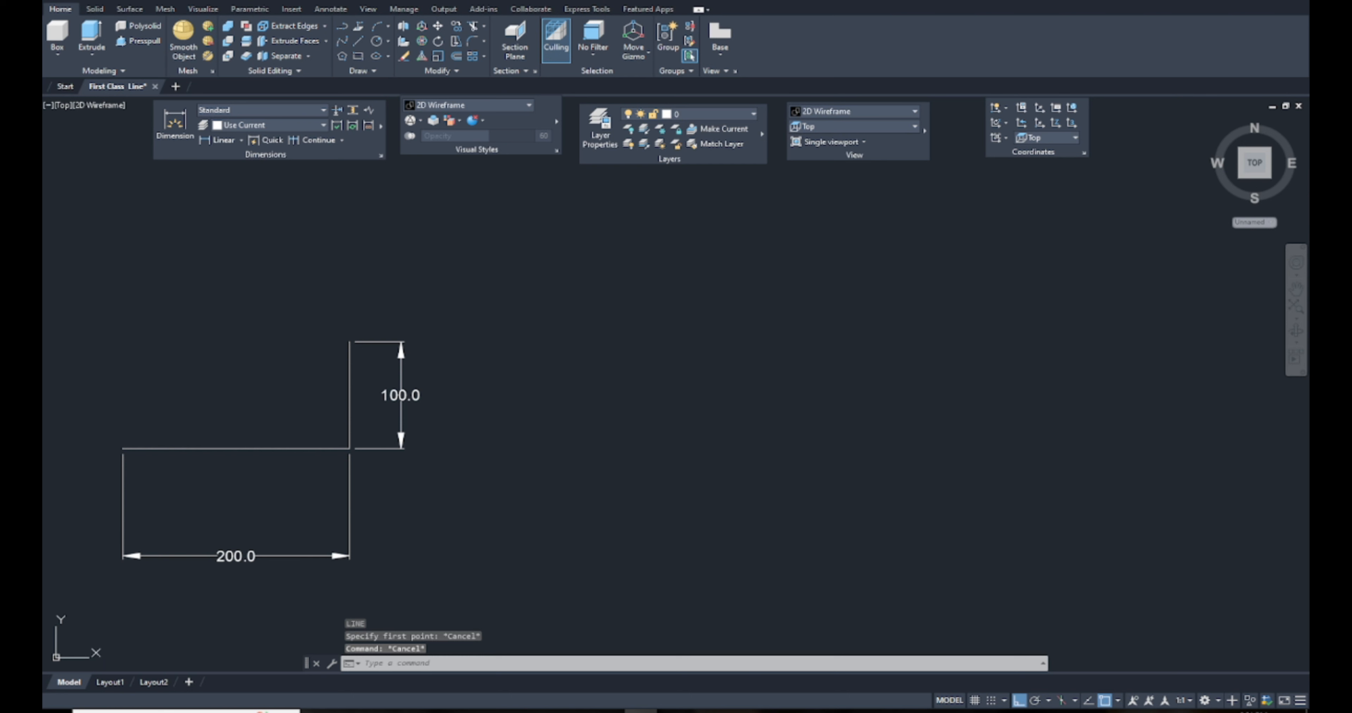
key("Return")
key("Escape")
Step: Draw two separate vertical lines about 247 units apart in the empty space beside the dimensioned lines
key("Return")
left_click(526, 280)
left_click(493, 507)
key("Return")
key("Return")
left_click(805, 276)
left_click(811, 532)
key("Return")
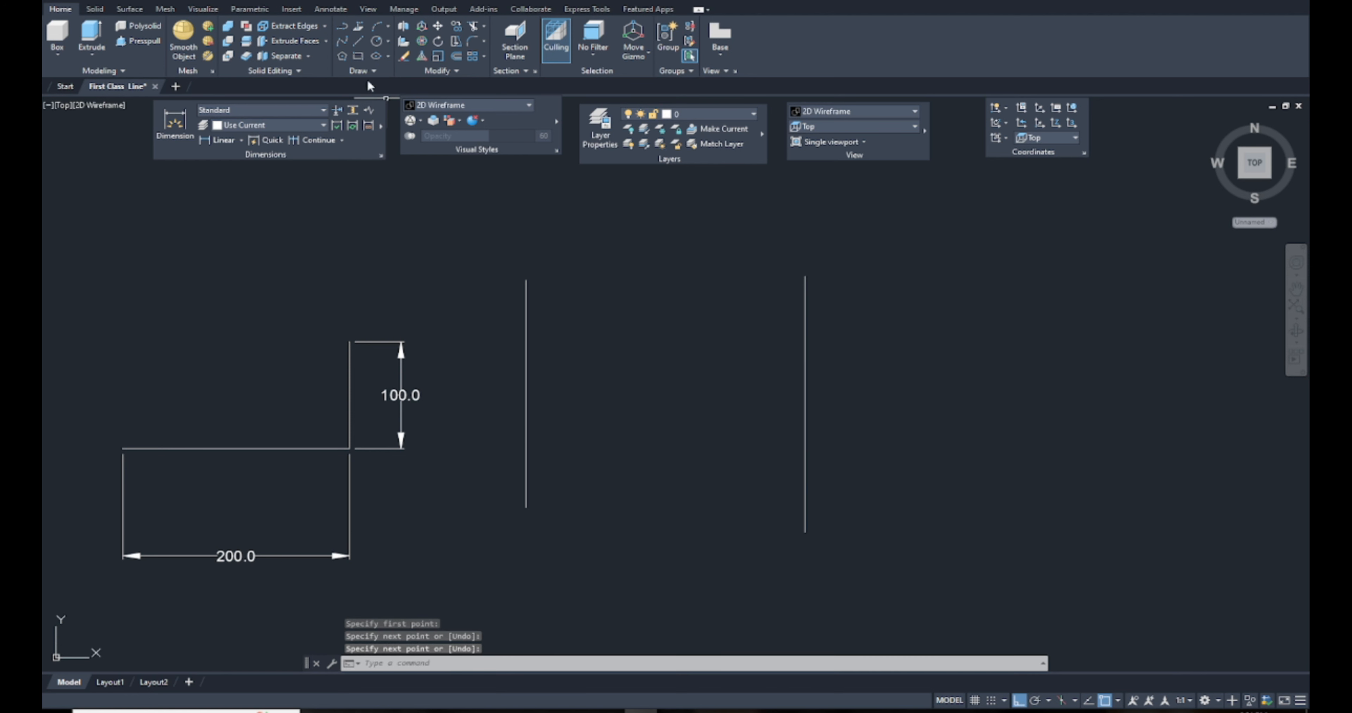
Step: Draw a 2-Point circle whose diameter spans between the upper ends of the two new vertical lines
left_click(388, 41)
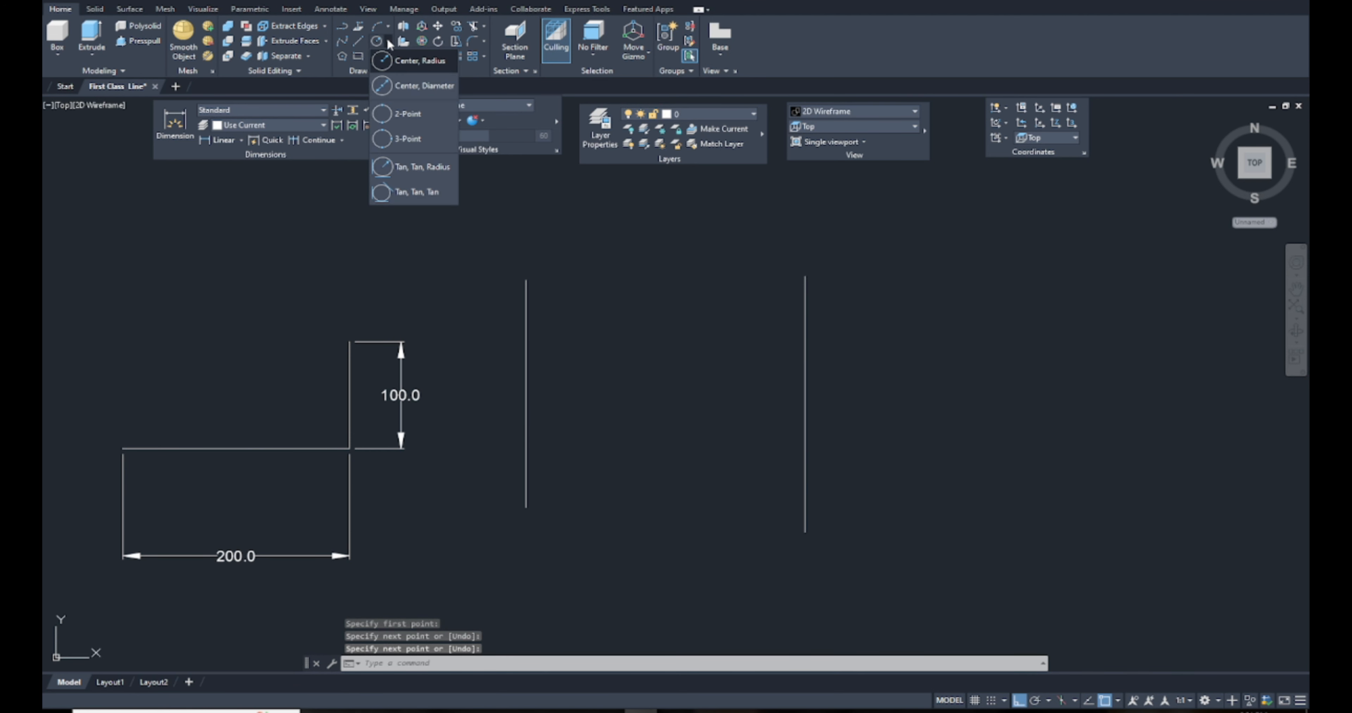
left_click(408, 114)
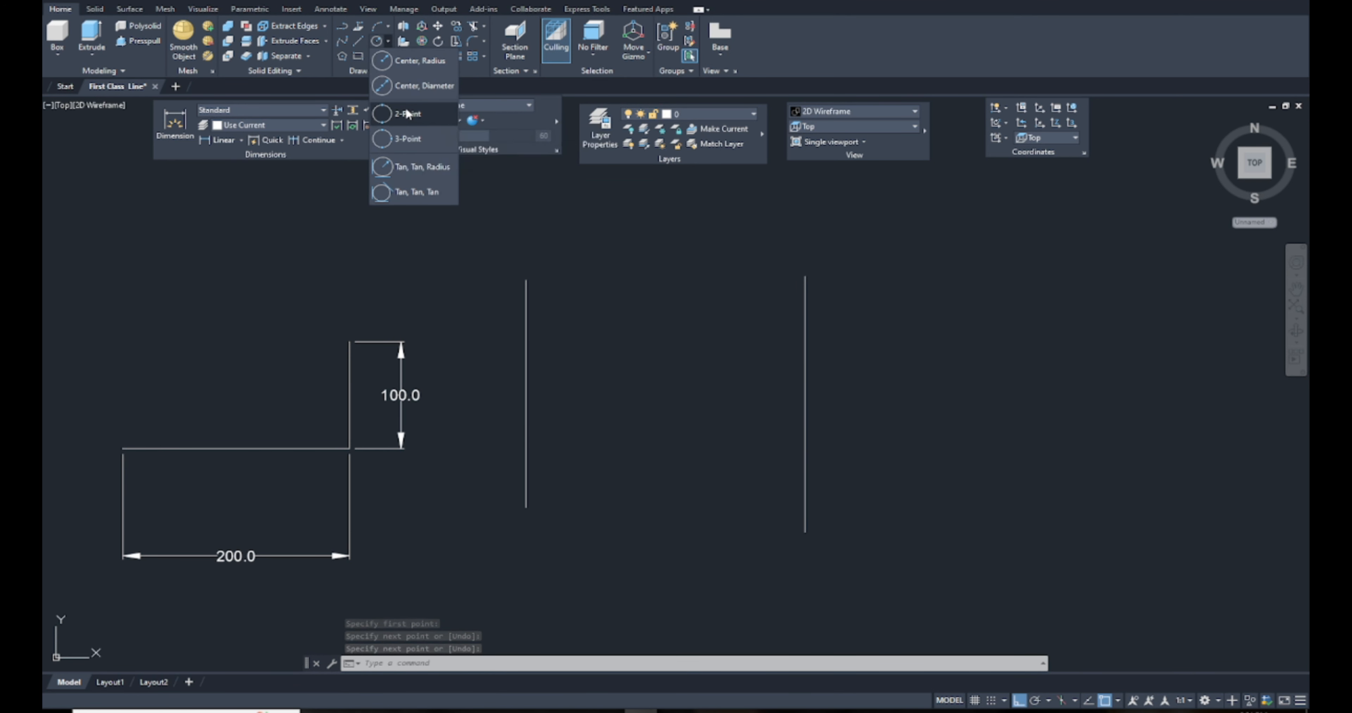
left_click(526, 281)
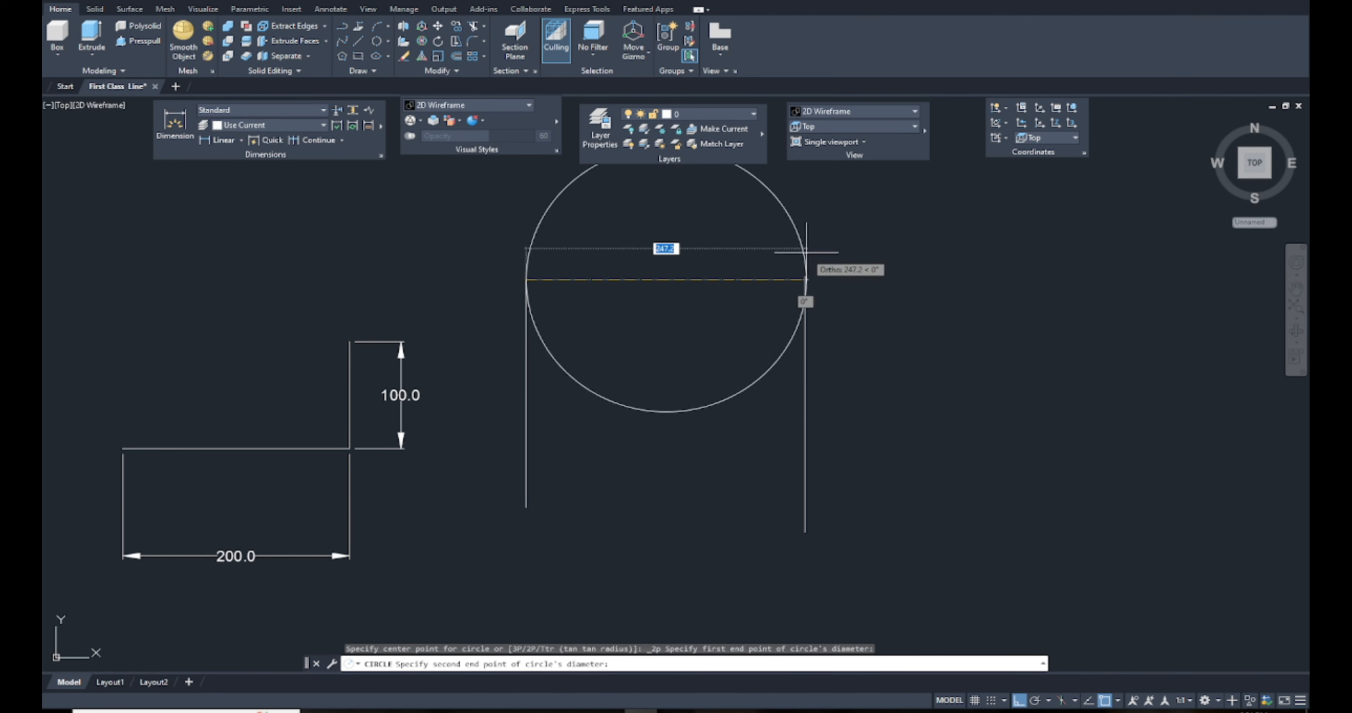
key("Escape")
scroll(688, 331, "down", 4)
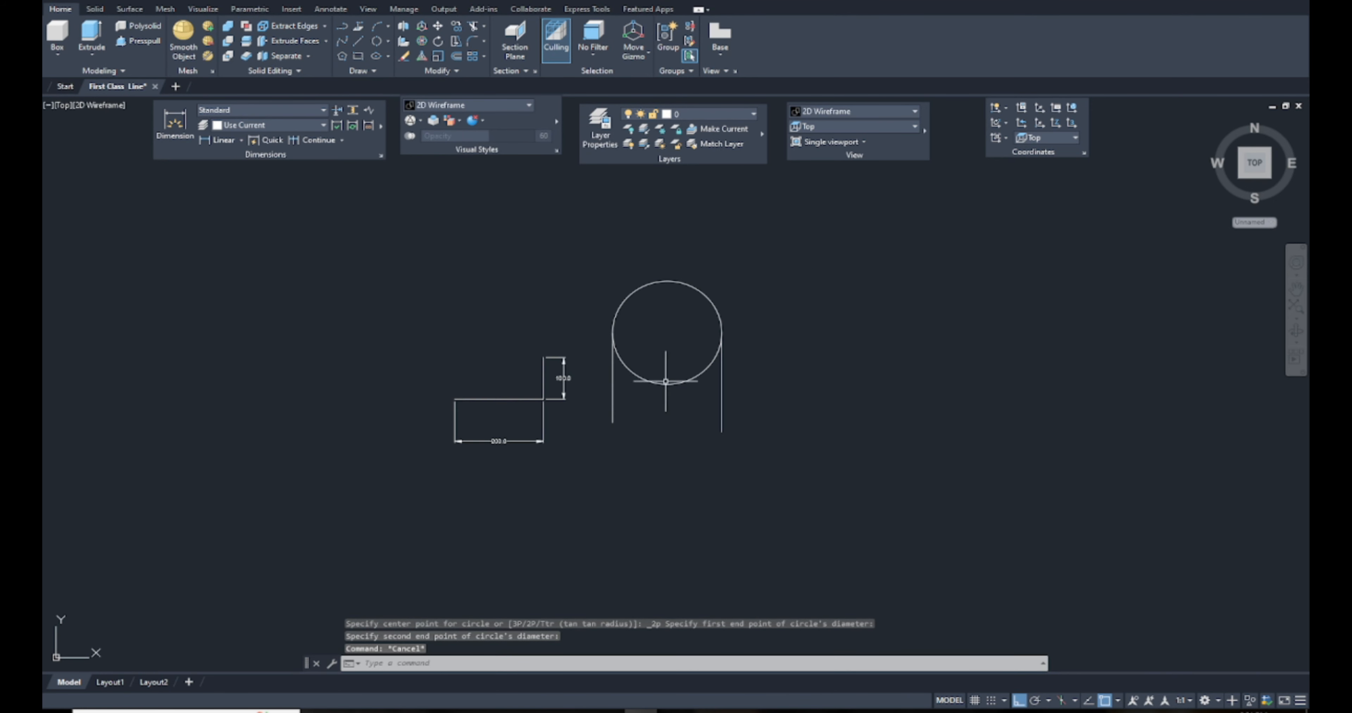
Step: Draw three separate, unevenly spaced vertical lines in the empty space beyond the two-point circle
scroll(637, 352, "up", 2)
middle_click_drag(637, 352, 621, 377)
middle_click_drag(909, 443, 800, 473)
type("l")
key("Return")
left_click(764, 340)
left_click(772, 501)
key("Return")
key("Return")
left_click(898, 328)
left_click(898, 469)
key("Return")
key("Return")
left_click(1134, 312)
left_click(1140, 475)
key("Return")
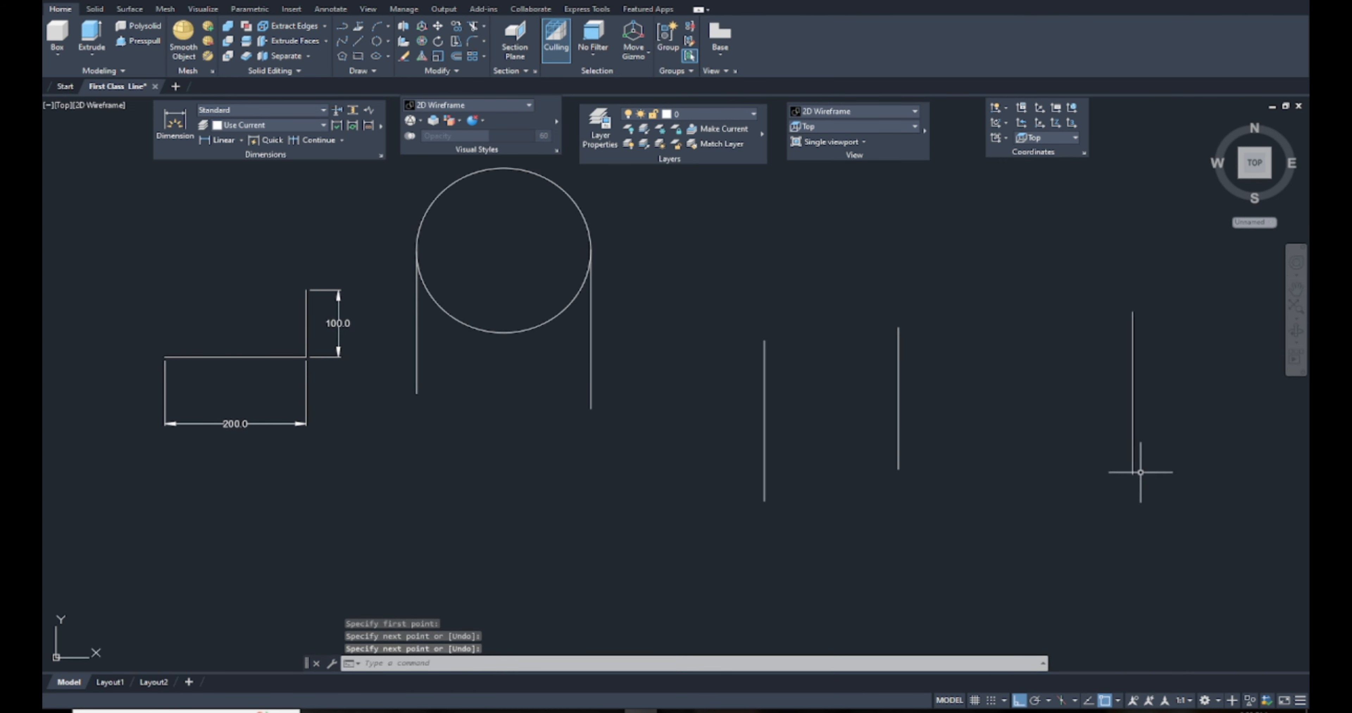
Step: Draw a 3-Point circle through points at the upper ends of the three vertical lines
left_click(388, 42)
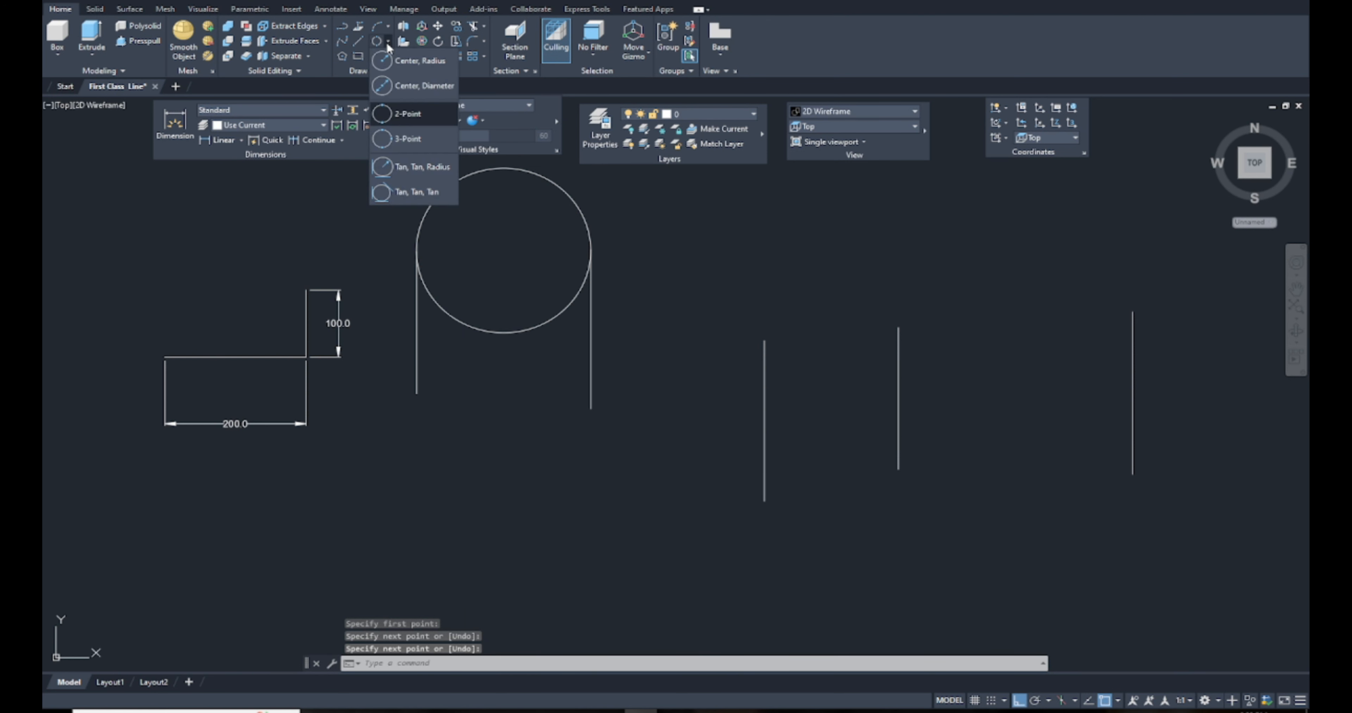
left_click(404, 139)
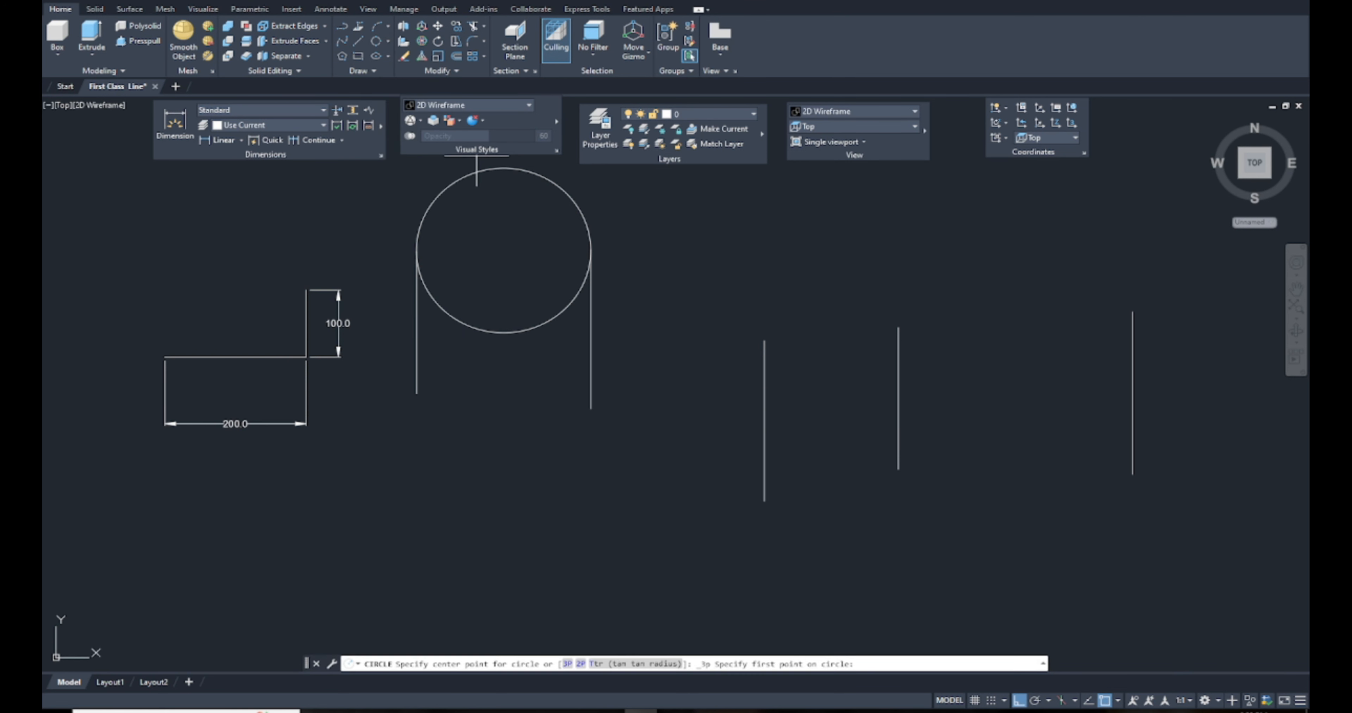
left_click(764, 341)
left_click(898, 327)
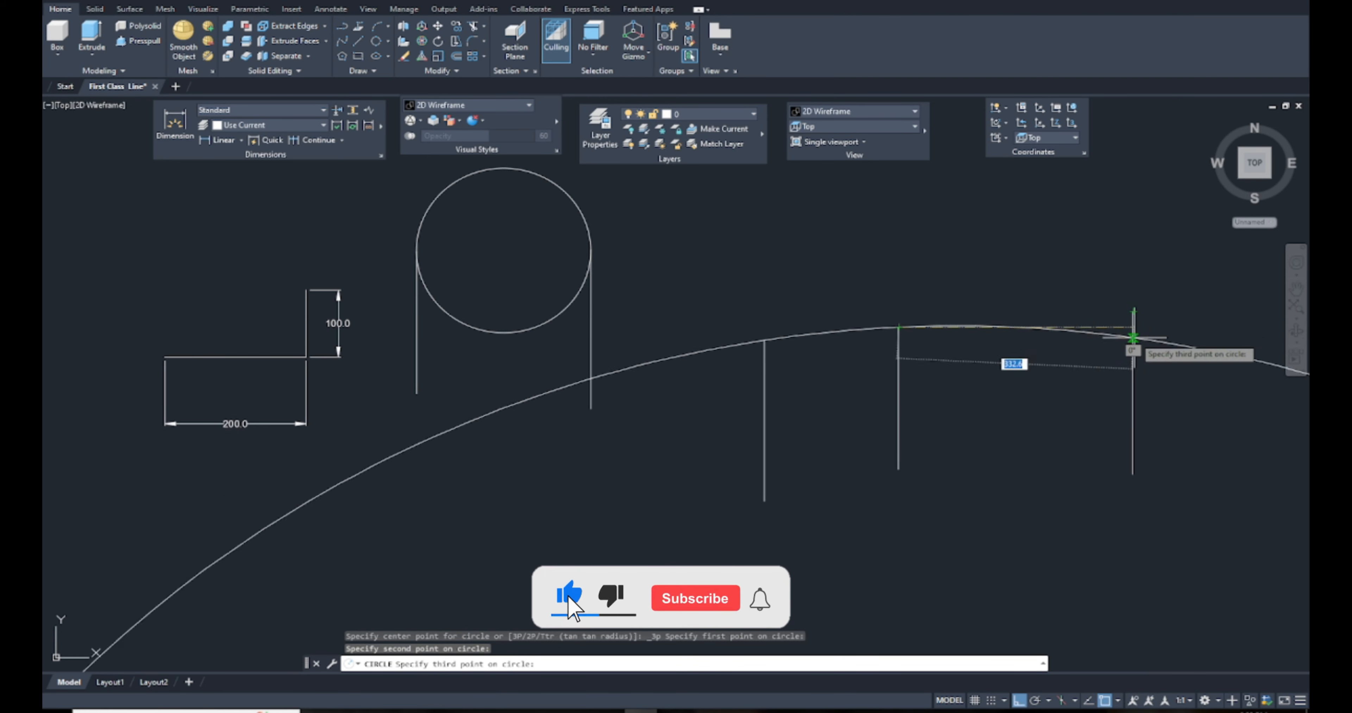
left_click(1132, 304)
Step: Examine the whole three-point circle and how it passes through the upper ends of the three lines
scroll(1040, 374, "down", 5)
scroll(1040, 374, "down", 8)
middle_click_drag(1048, 377, 809, 256)
scroll(791, 211, "up", 10)
scroll(683, 293, "up", 4)
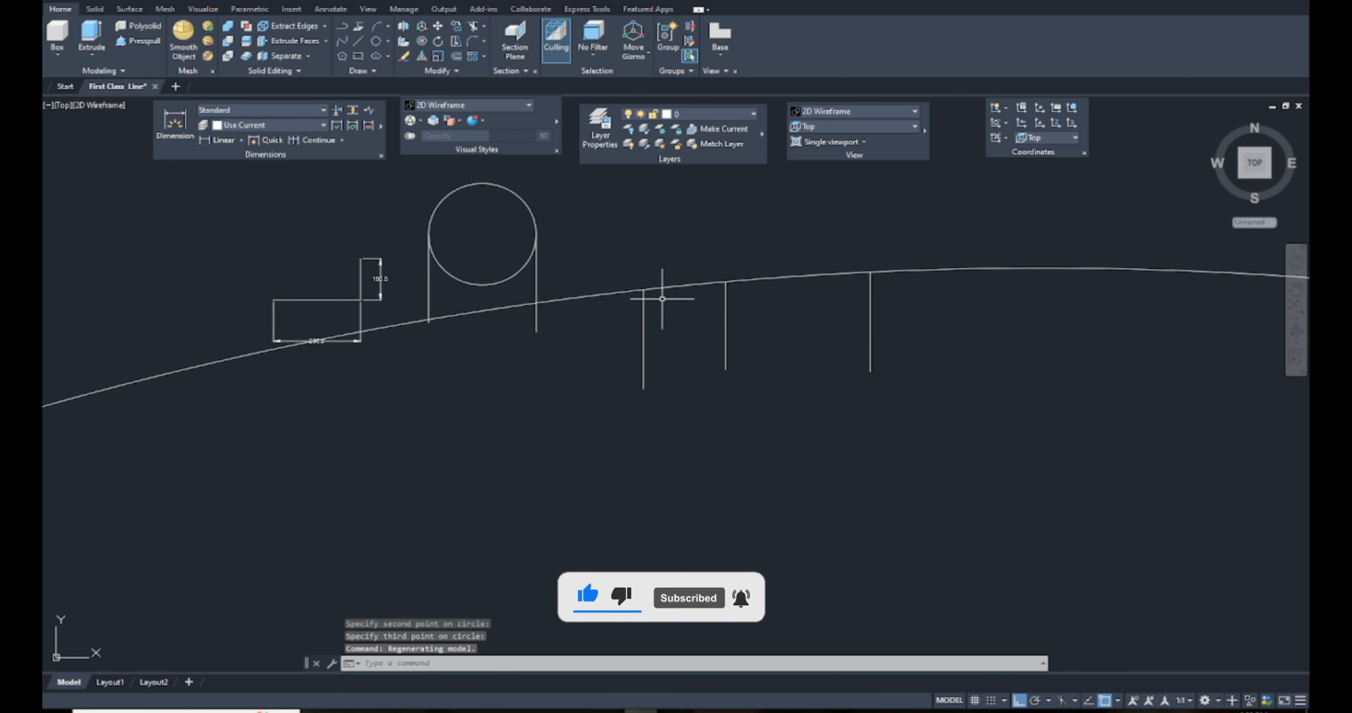
scroll(718, 280, "down", 8)
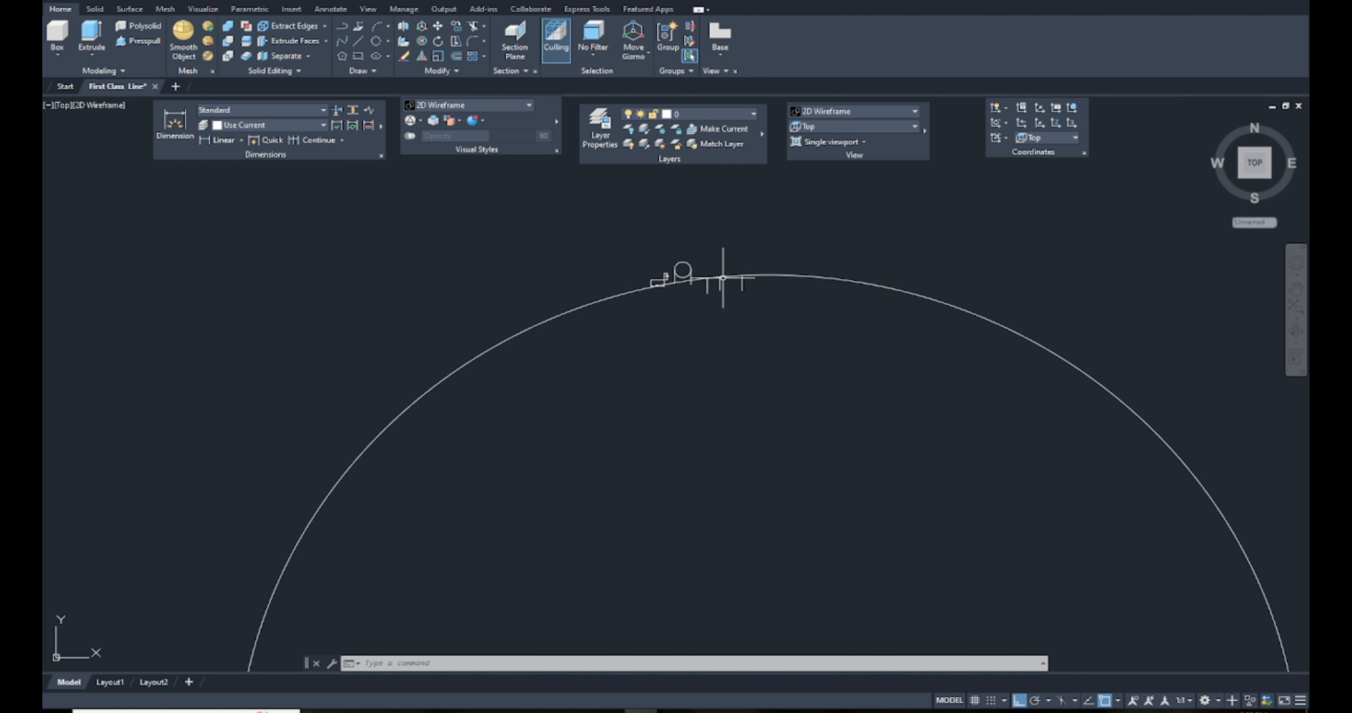
key("Escape")
scroll(718, 275, "up", 6)
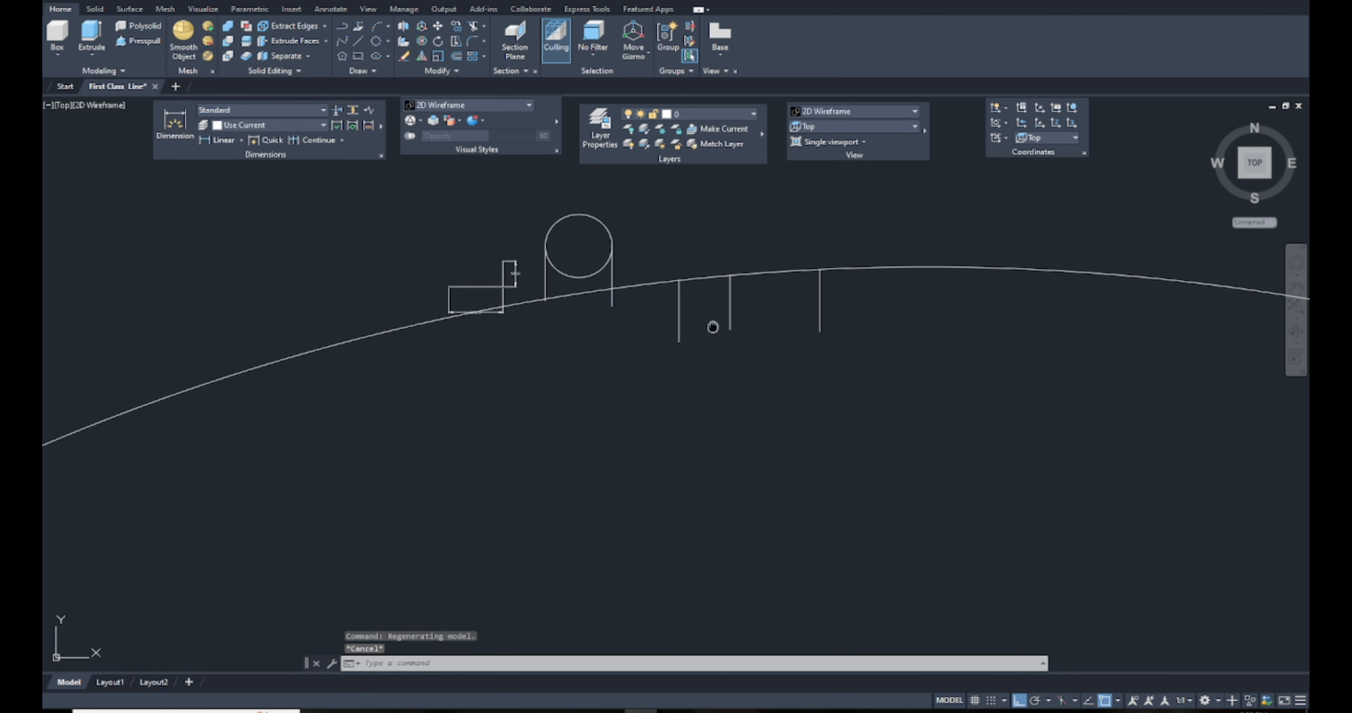
middle_click_drag(713, 322, 666, 309)
left_click(388, 42)
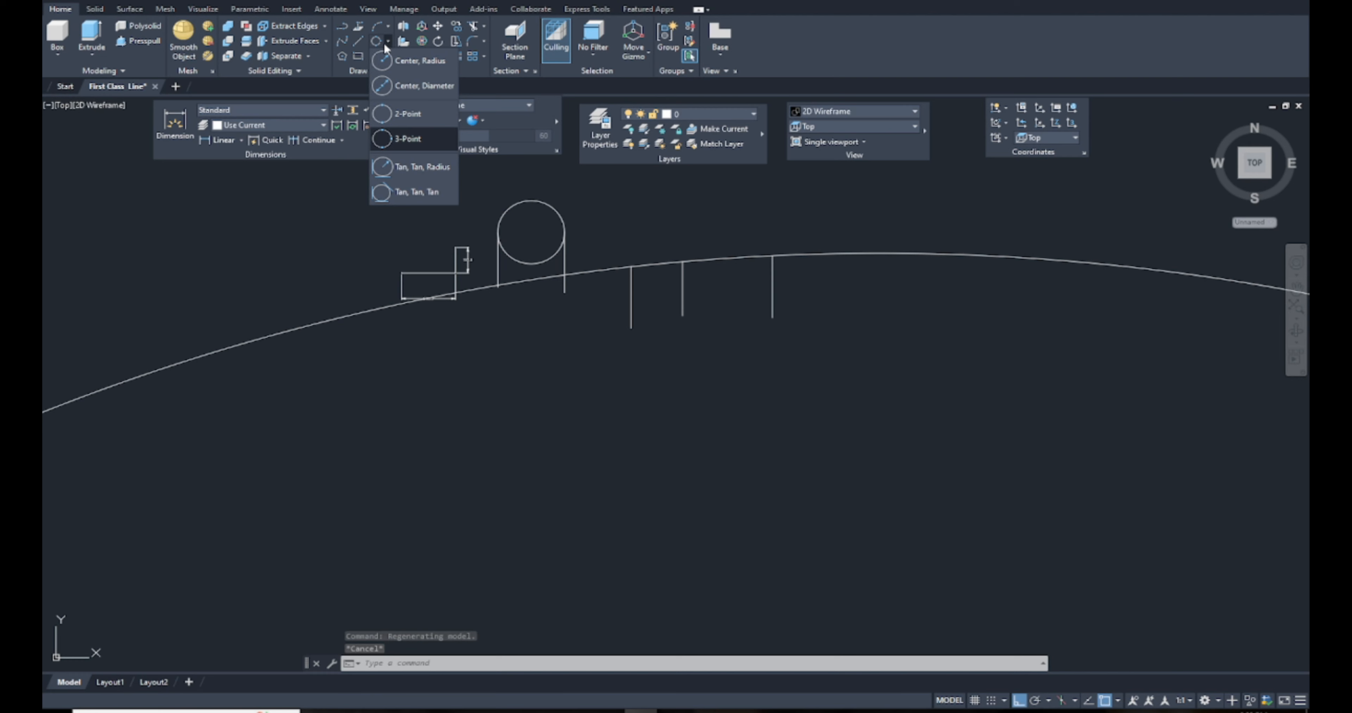
key("Escape")
scroll(603, 189, "down", 7)
type("c")
key("Return")
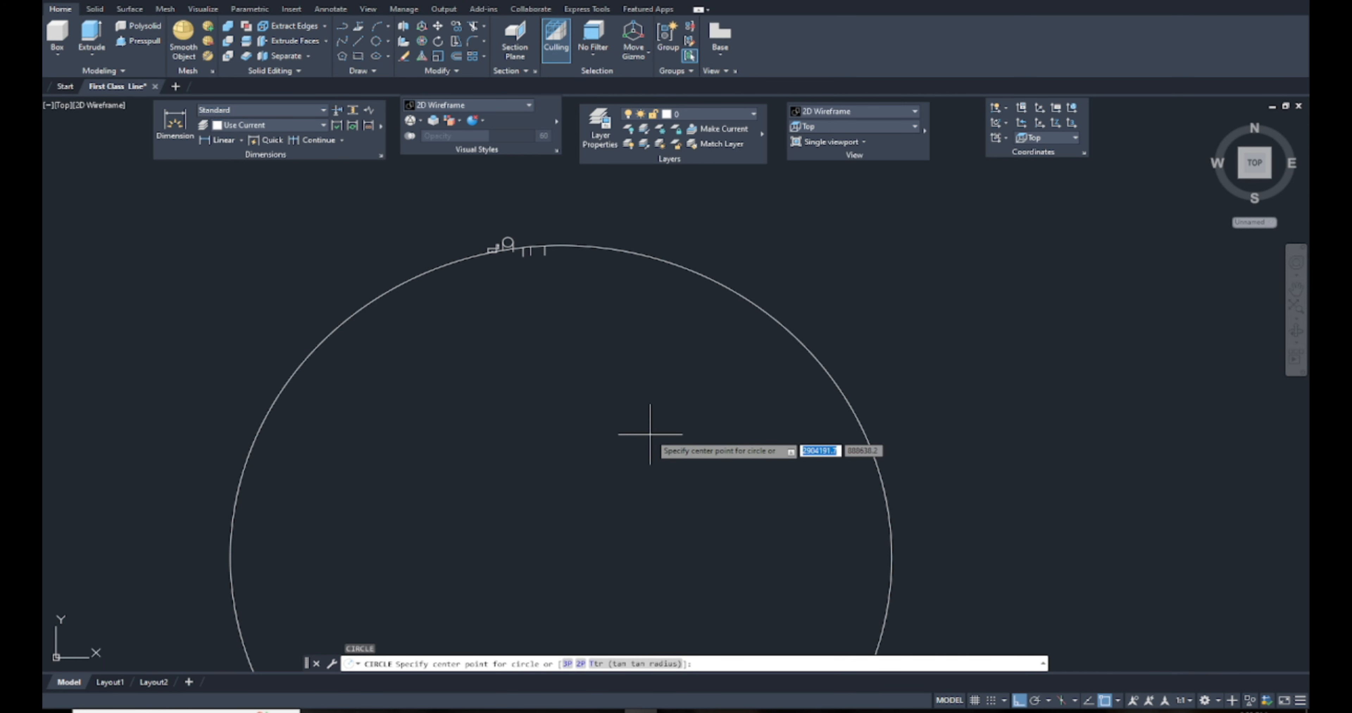
middle_click_drag(707, 436, 634, 443)
key("Escape")
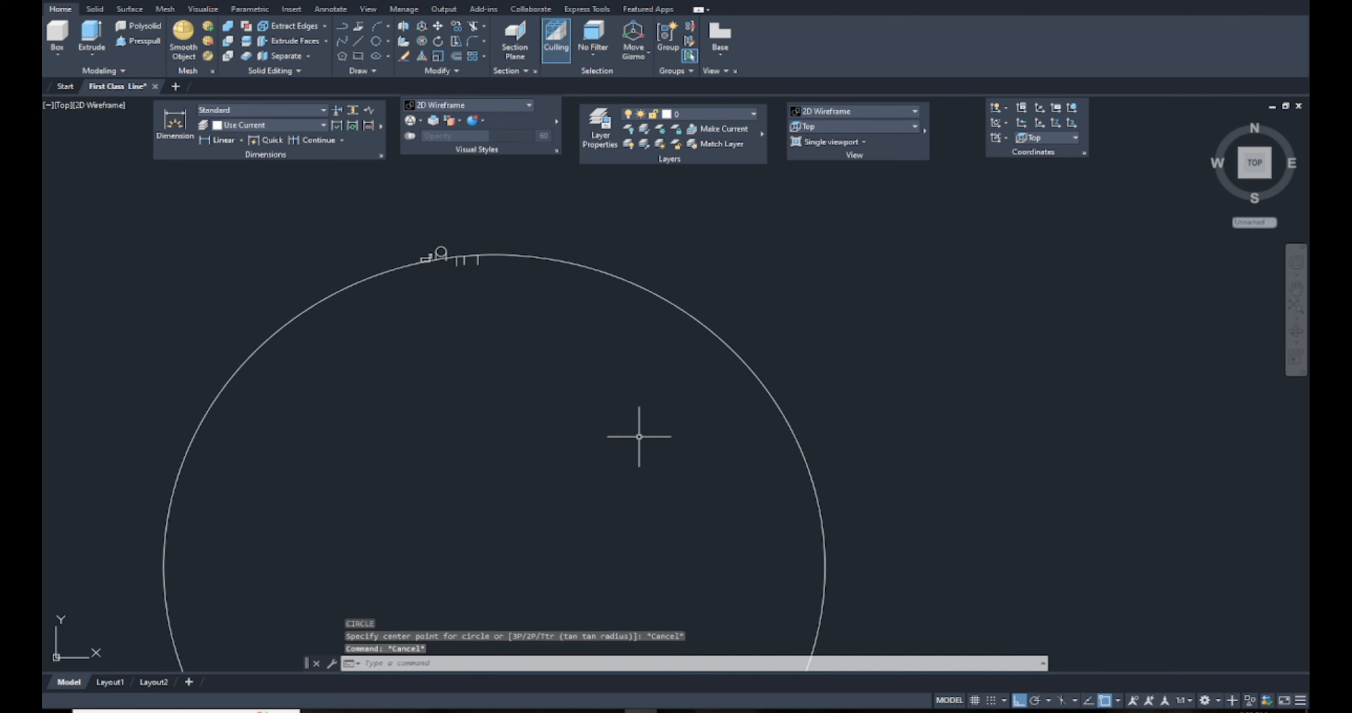
Step: Draw a circle with a diameter of 500 in the empty space beside the large three-point circle
middle_click_drag(772, 405, 668, 450)
key("Return")
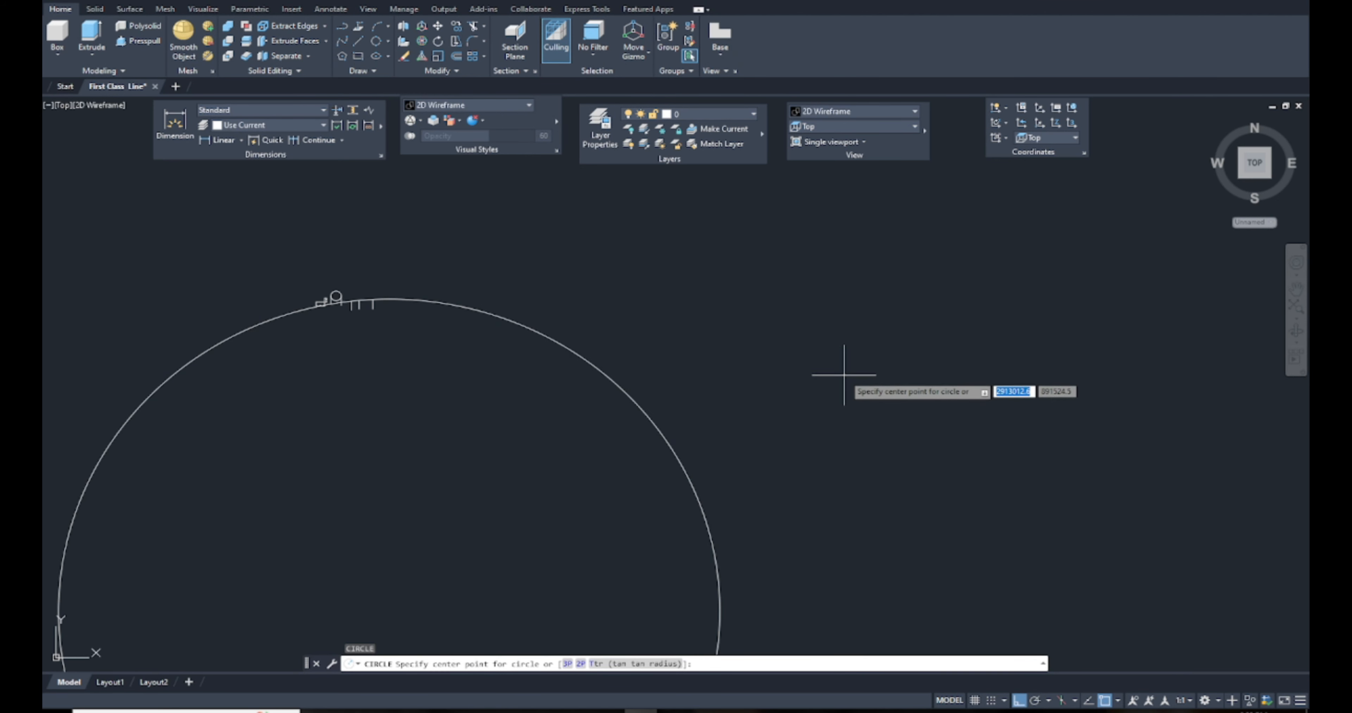
left_click(843, 374)
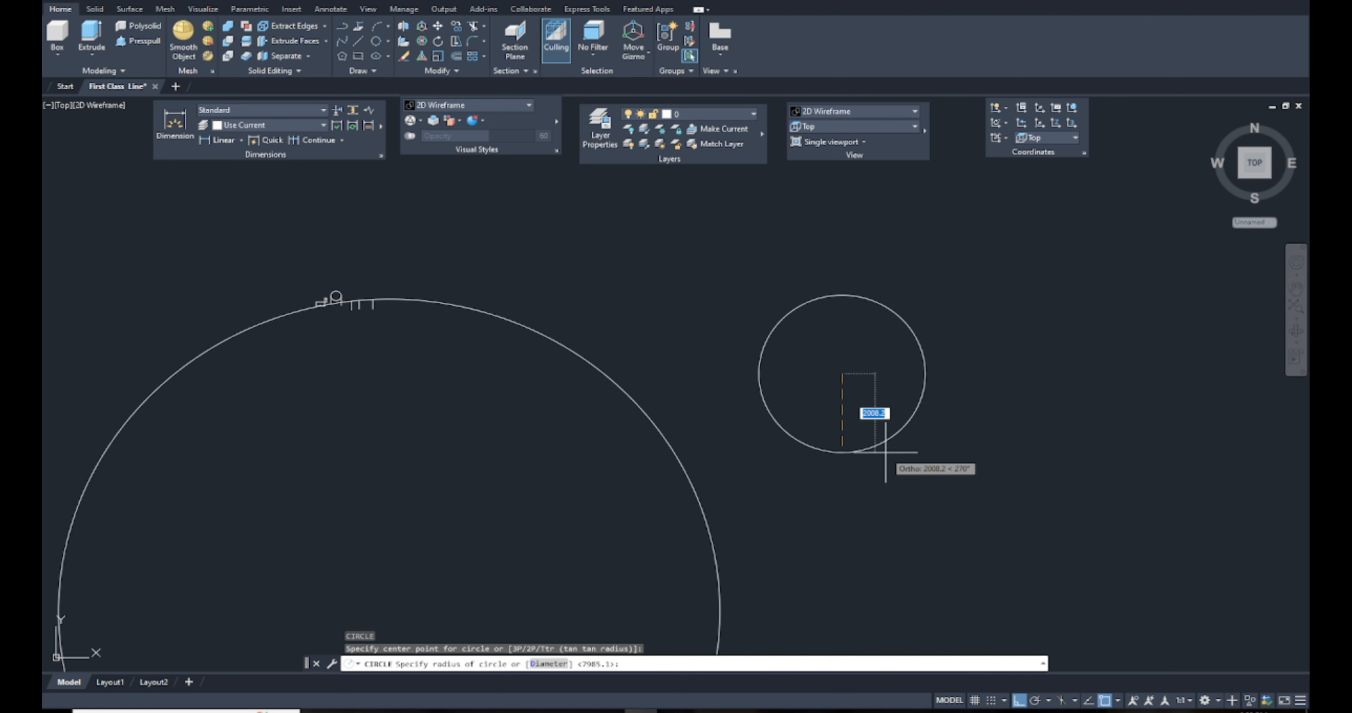
type("d")
key("Return")
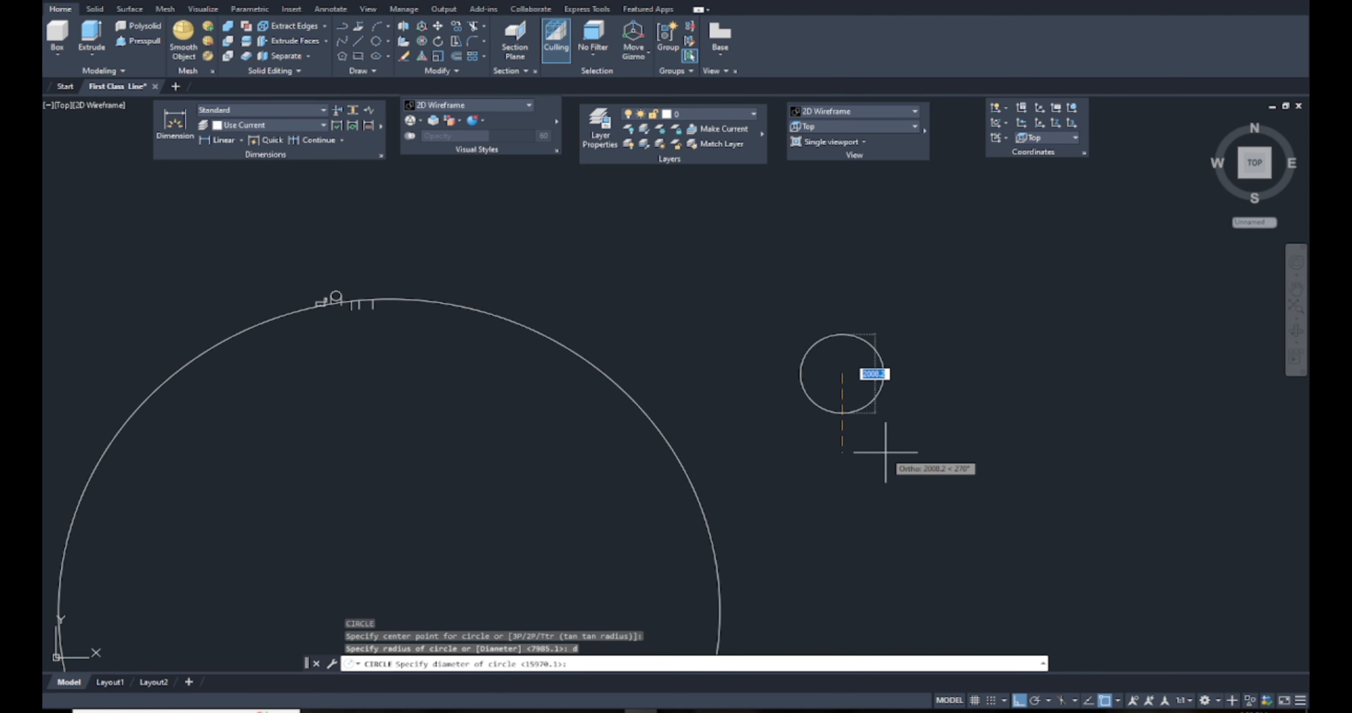
type("500")
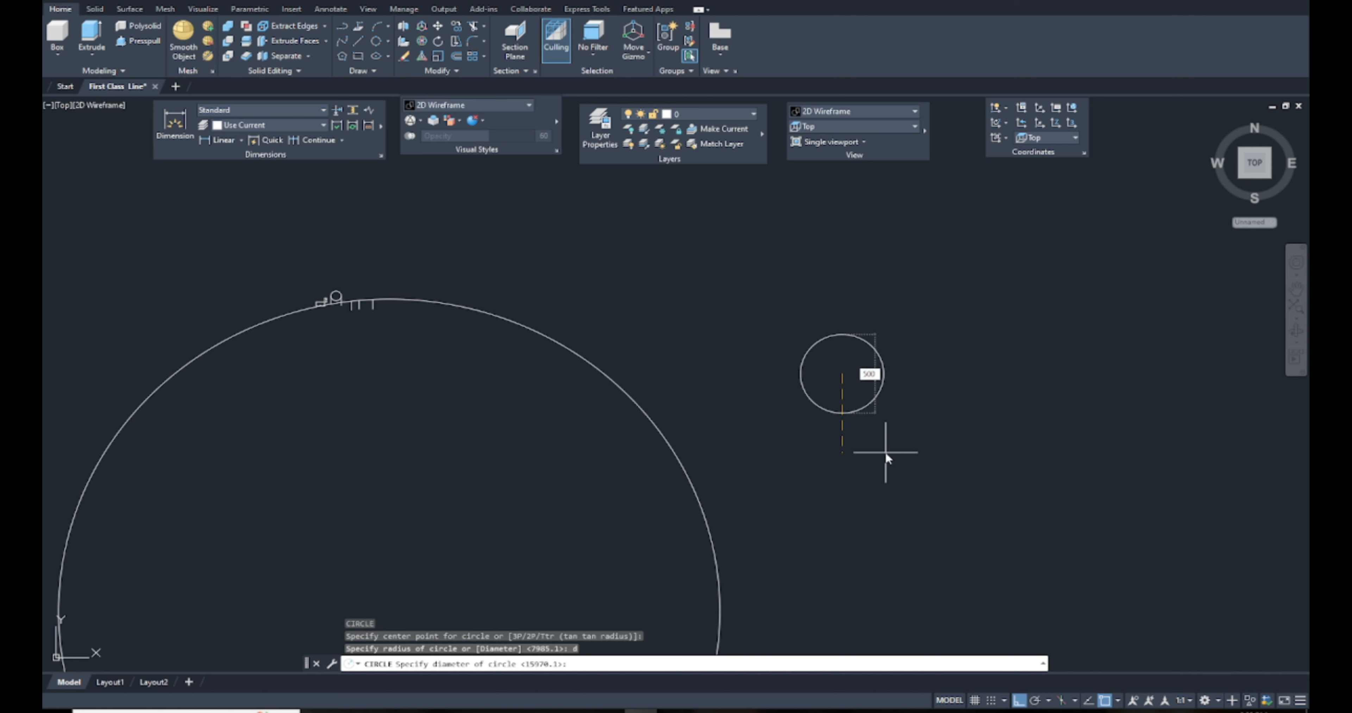
key("Return")
Step: Delete the large circle together with all the lines, dimensions and the small circle on it, keeping the 500-diameter circle
scroll(821, 438, "up", 2)
scroll(821, 439, "down", 6)
left_click(742, 342)
left_click(665, 423)
mouse_move(666, 423)
middle_mouse_down()
mouse_move(658, 363)
mouse_move(732, 318)
middle_mouse_up()
left_click(698, 313)
left_click(634, 358)
key("Delete")
Step: Add a diameter dimension to the remaining circle, with its text placed outside the upper edge
middle_click_drag(951, 311, 566, 319)
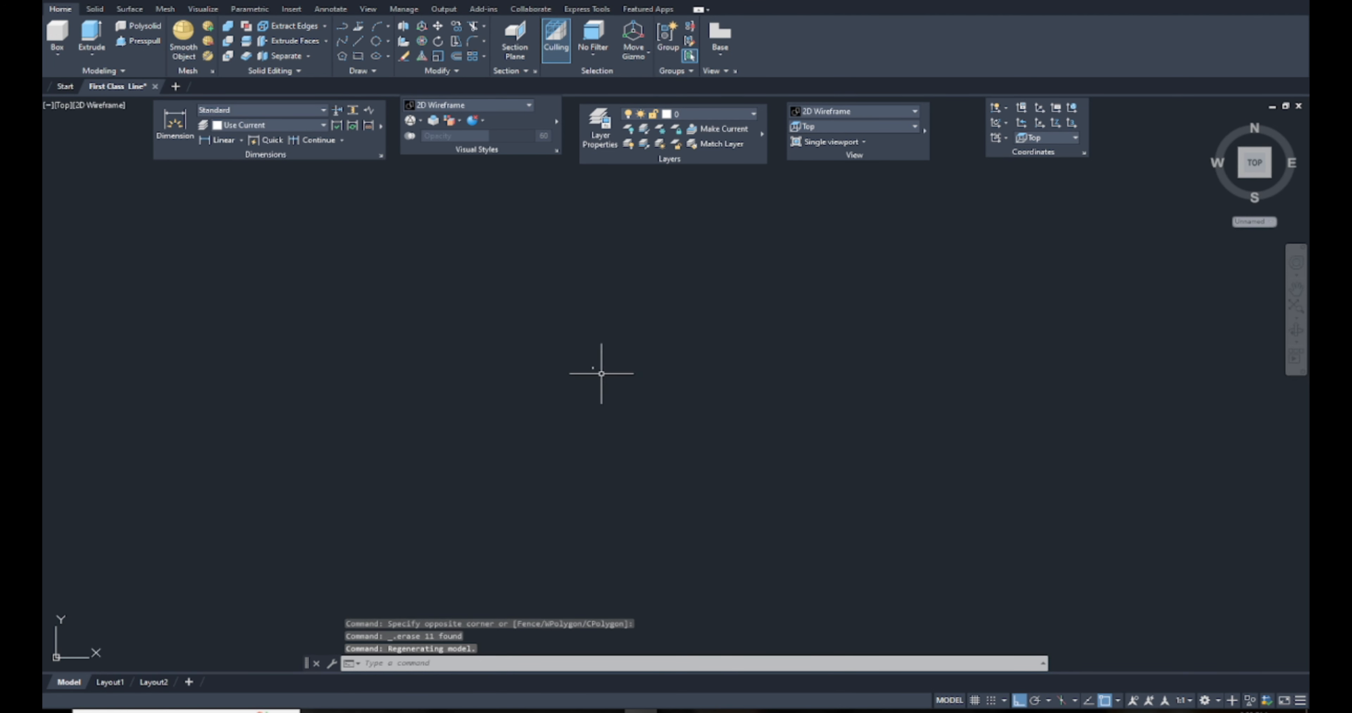
scroll(546, 339, "up", 10)
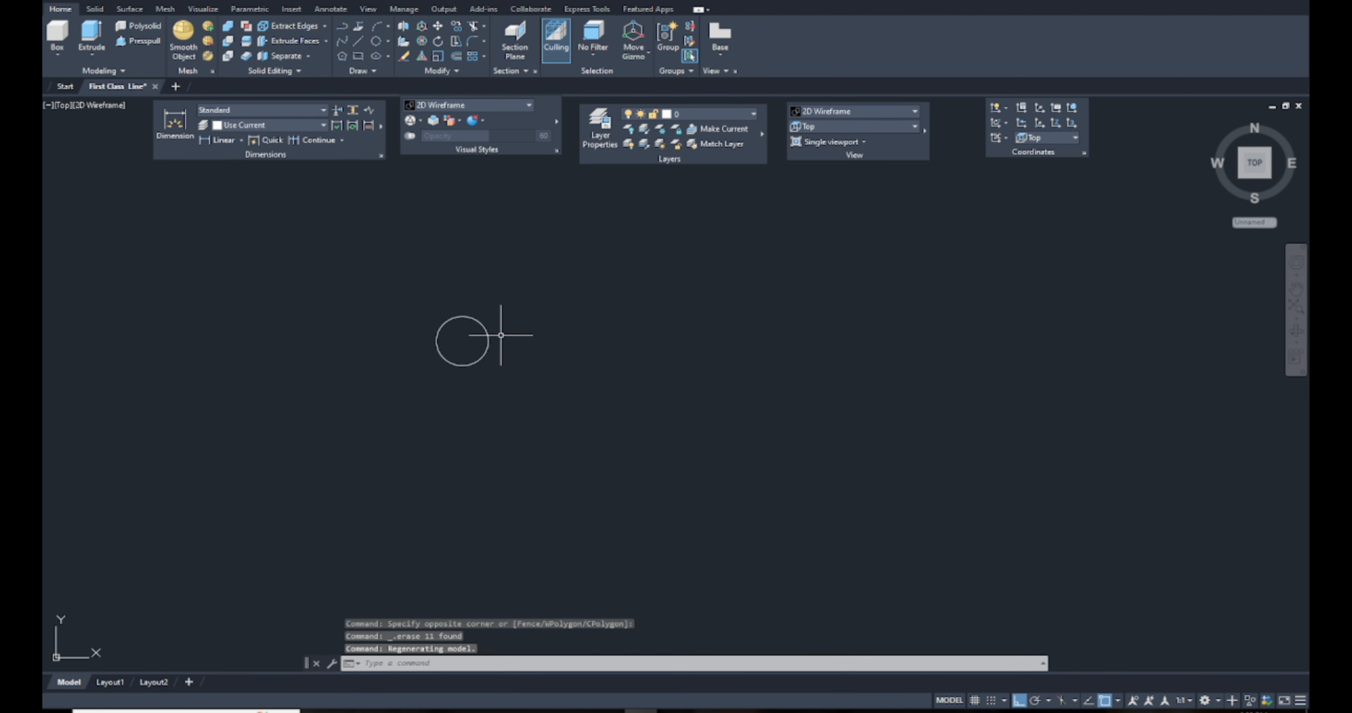
left_click(241, 141)
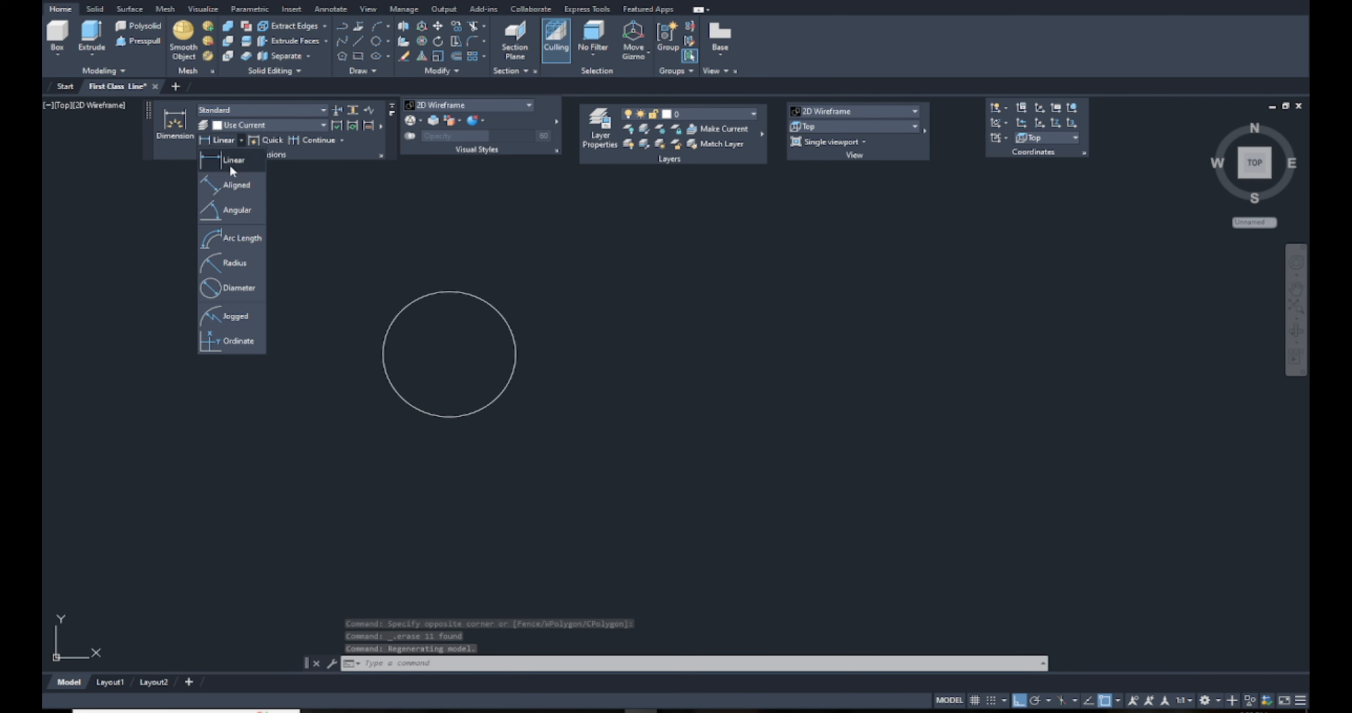
left_click(236, 289)
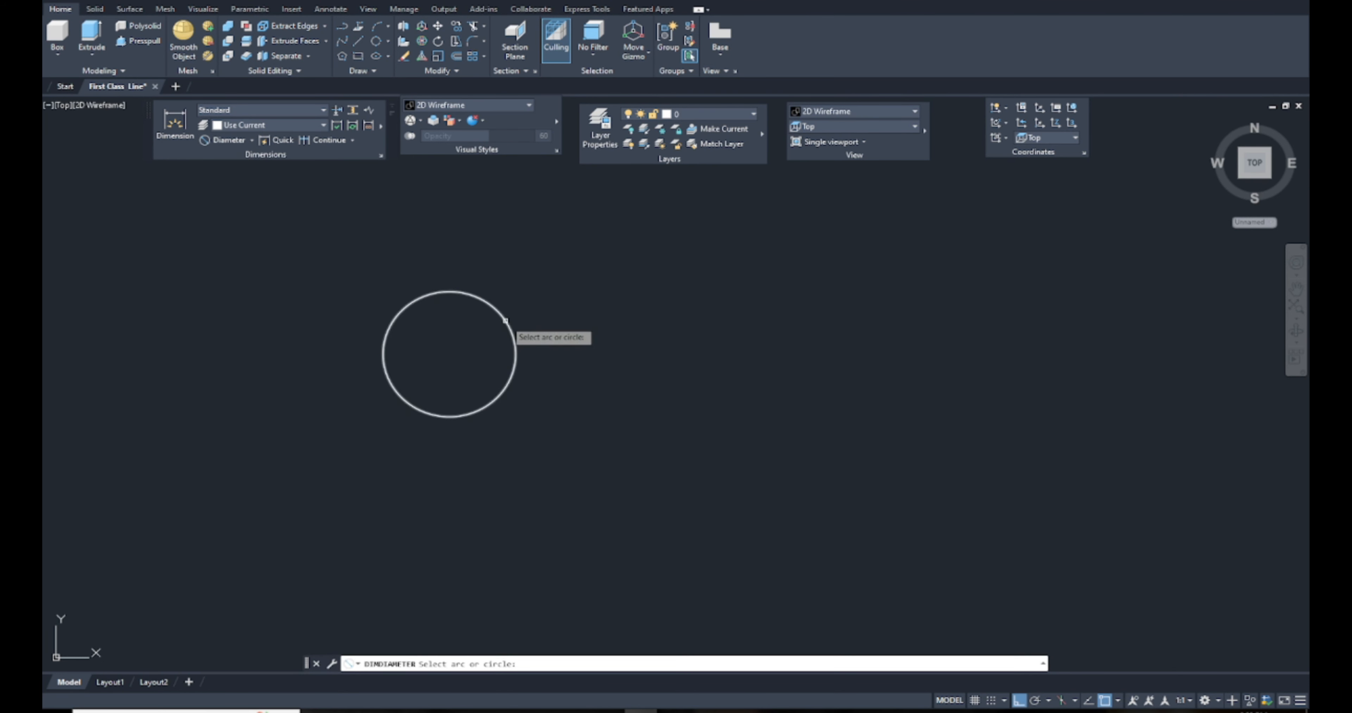
left_click(503, 315)
scroll(542, 284, "up", 8)
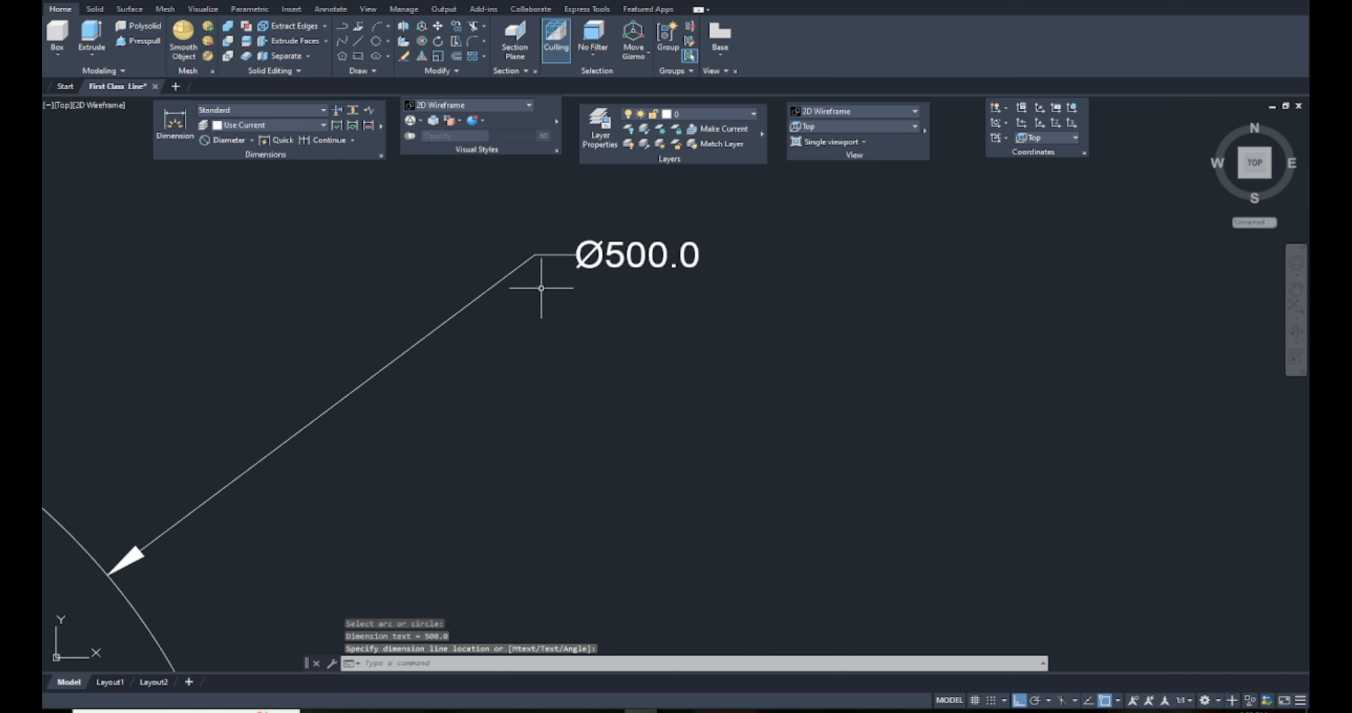
left_click(541, 288)
scroll(541, 288, "down", 8)
Step: Add a radius dimension to the same circle, placing its text inside the circle
left_click(252, 140)
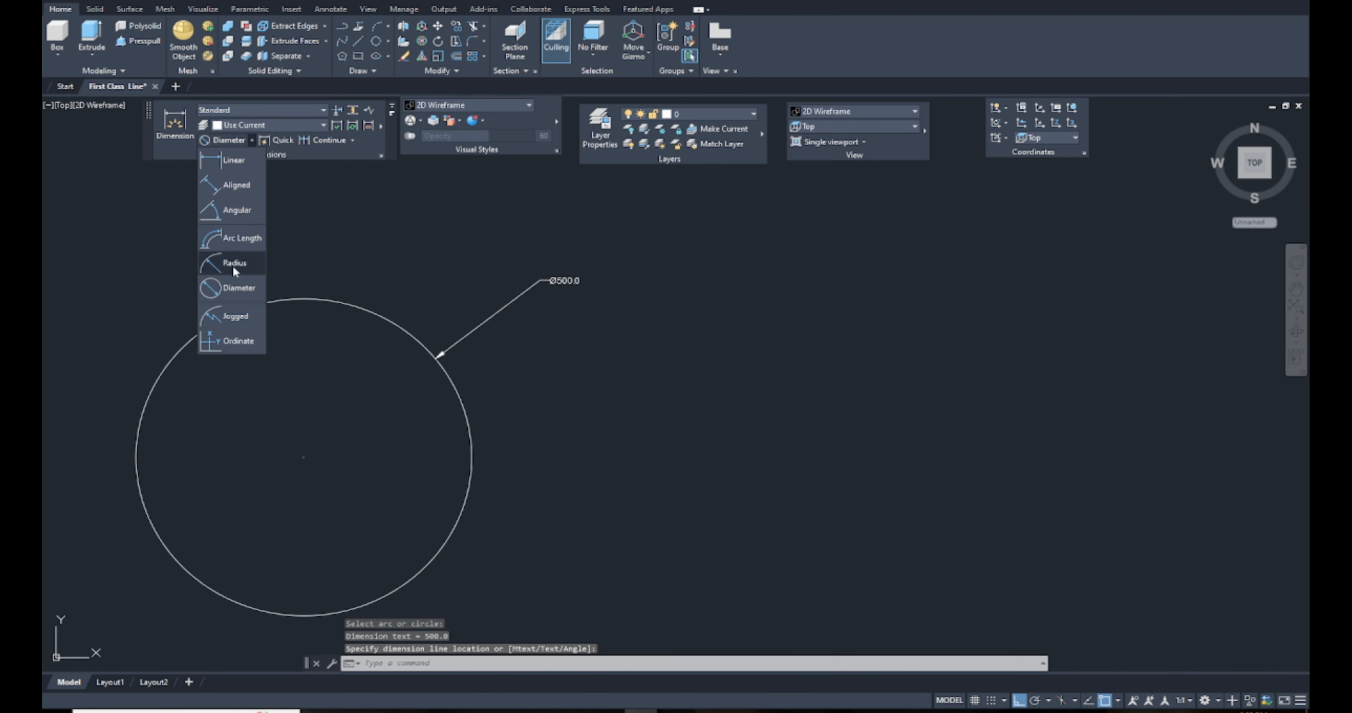
left_click(235, 264)
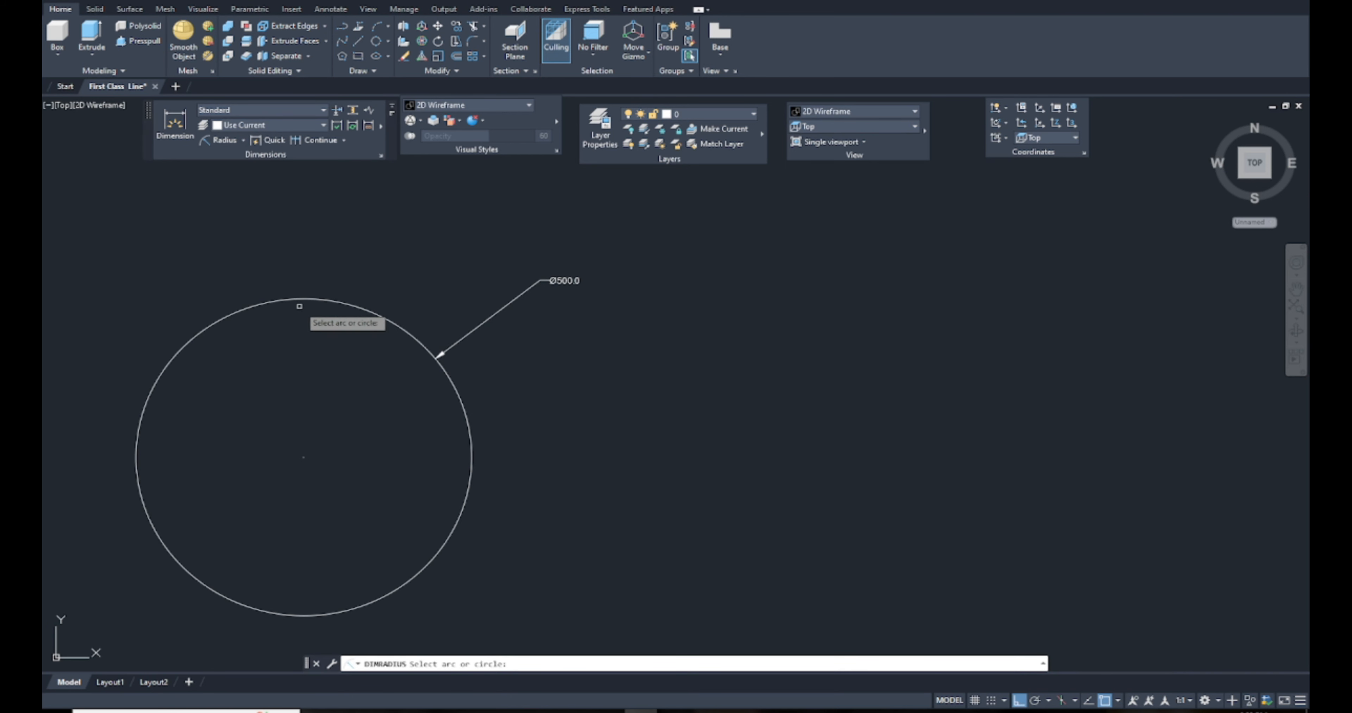
left_click(348, 303)
left_click(362, 419)
Step: Examine the circle with its diameter and radius dimensions, both up close and as a whole
scroll(333, 448, "down", 4)
scroll(336, 440, "up", 10)
scroll(483, 400, "down", 10)
scroll(519, 362, "up", 2)
middle_click_drag(673, 307, 618, 367)
scroll(604, 383, "up", 3)
scroll(602, 383, "down", 10)
middle_click_drag(488, 438, 652, 402)
scroll(808, 356, "up", 6)
scroll(667, 409, "up", 4)
middle_click_drag(578, 458, 675, 381)
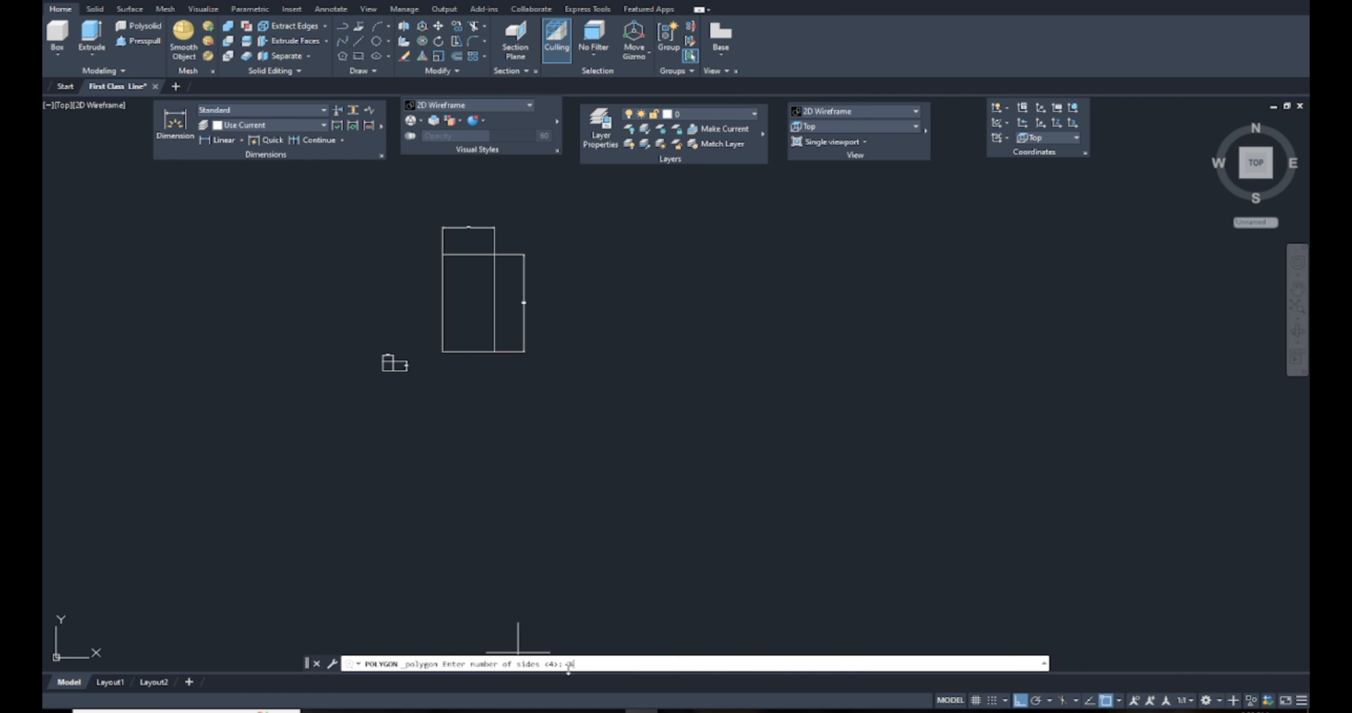
Step: Draw a six-sided polygon inscribed in a circle, radius about 370, to the right of the dimensioned rectangles
key("Return")
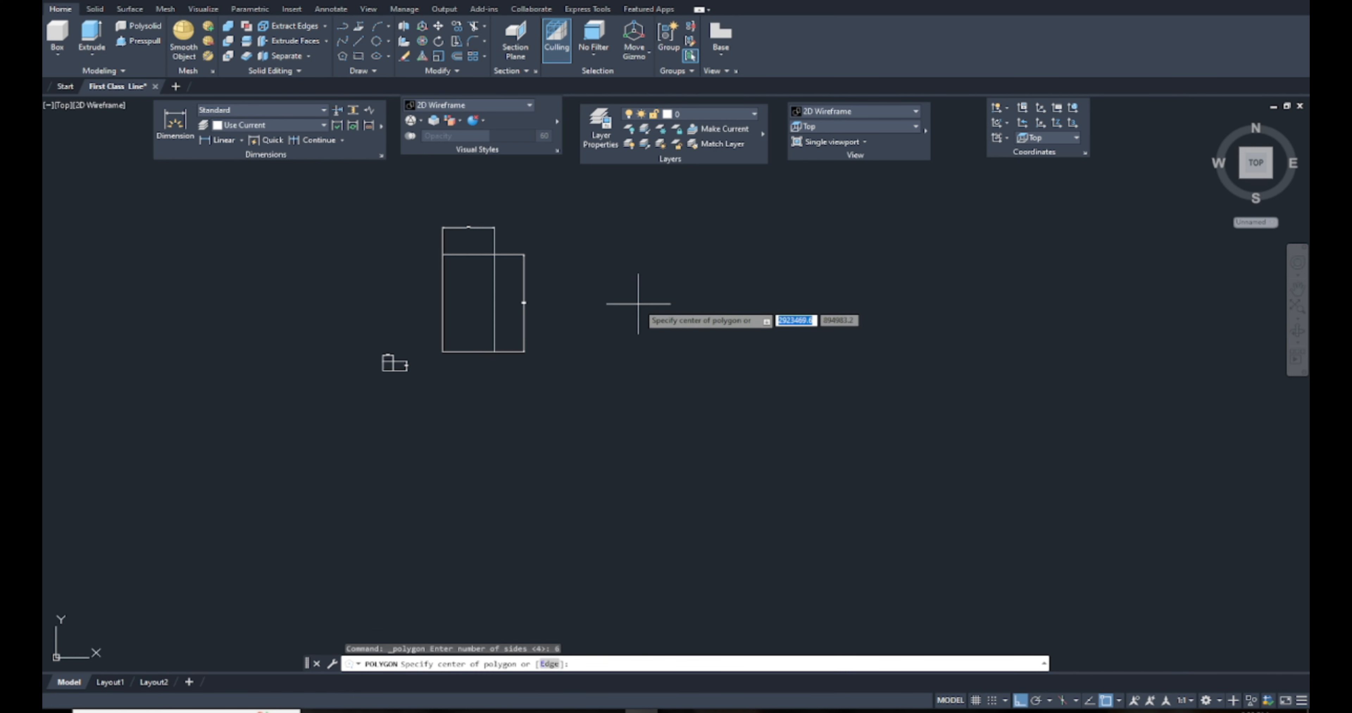
left_click(650, 326)
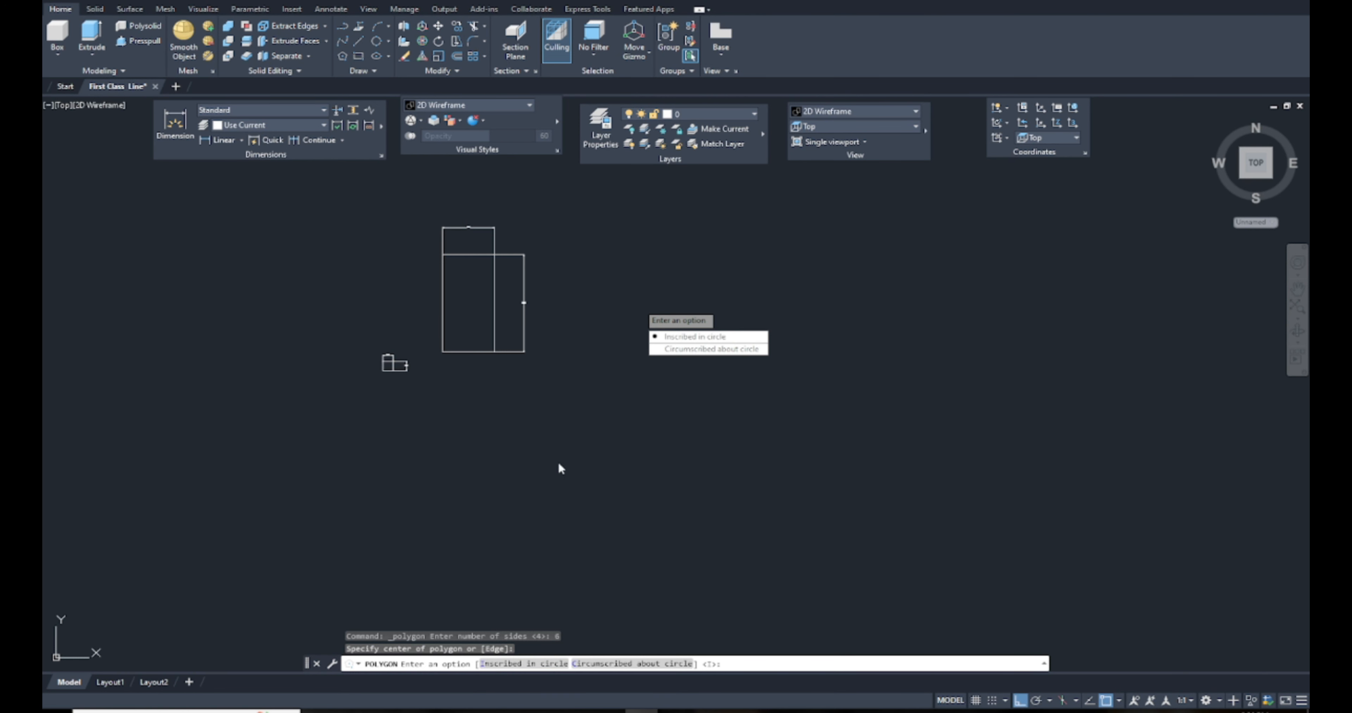
left_click(683, 341)
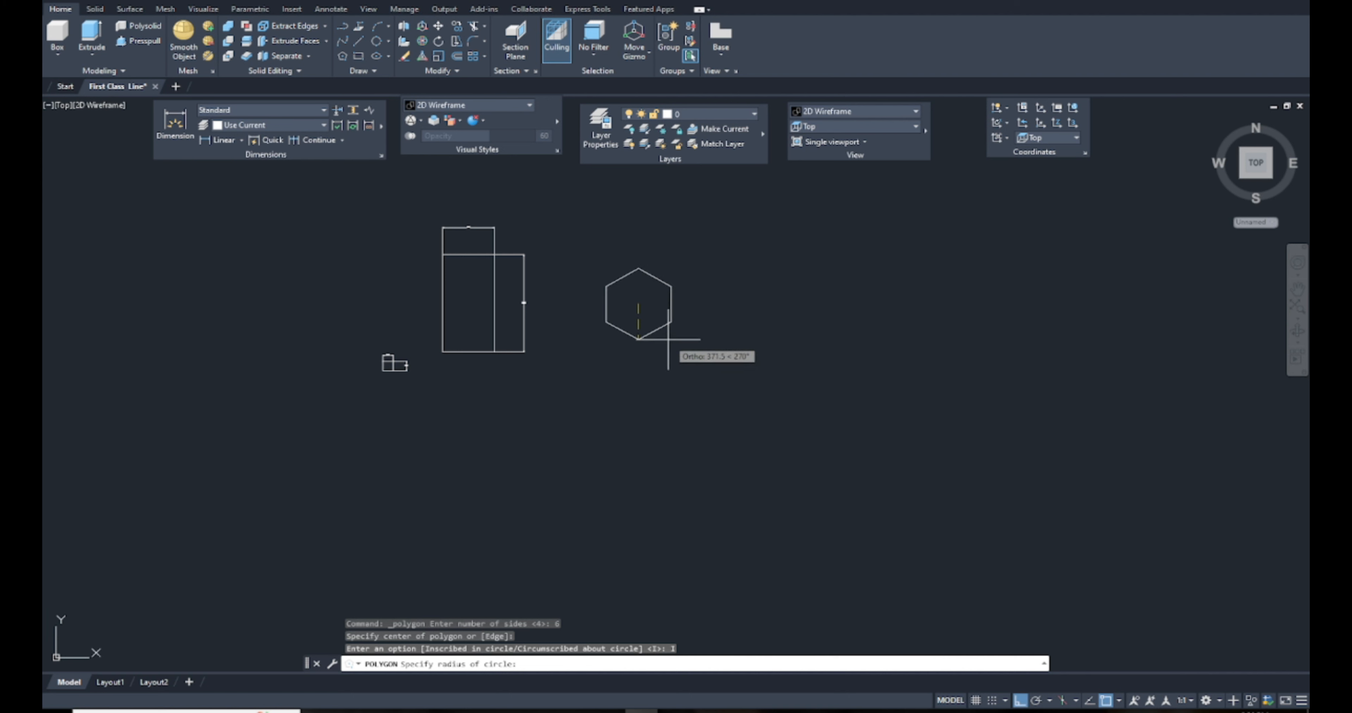
left_click(667, 339)
scroll(643, 311, "up", 5)
scroll(619, 383, "down", 3)
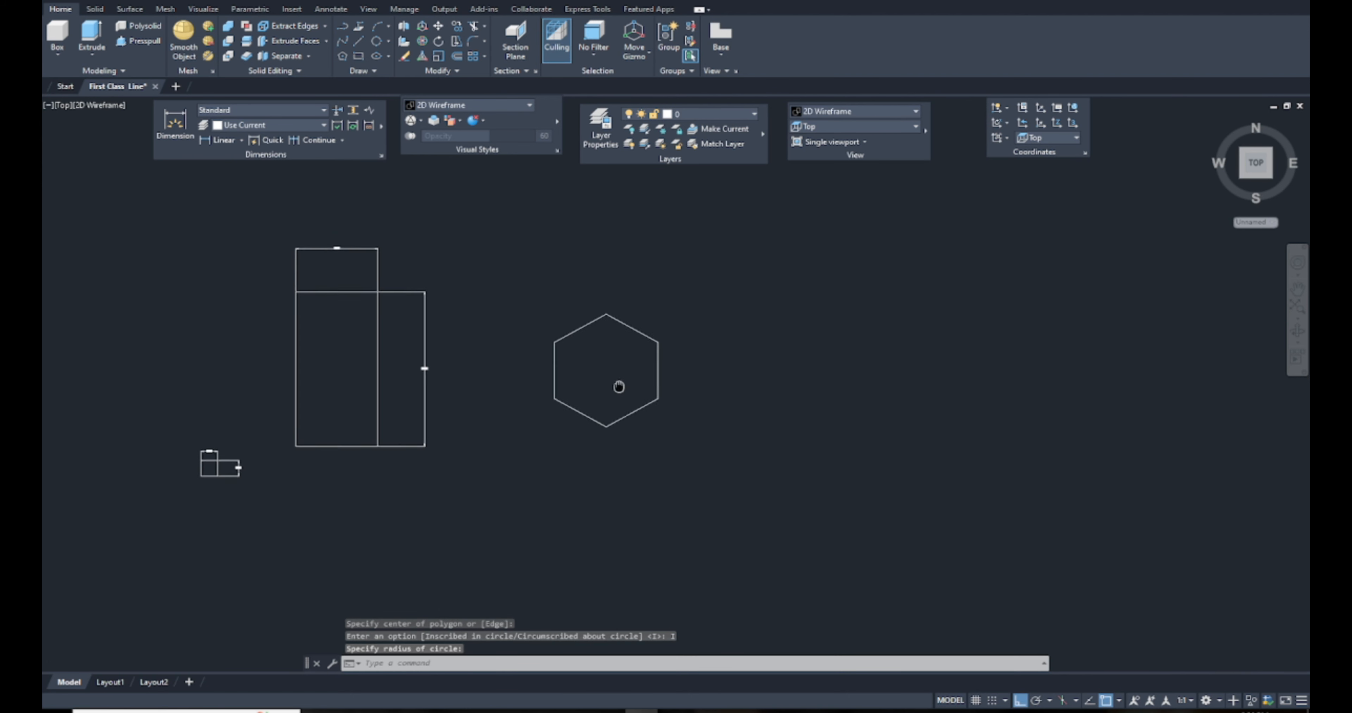
Step: Draw a second, smaller 6-sided polygon inscribed in a circle, radius about 290, to the right of the first hexagon
left_click(344, 55)
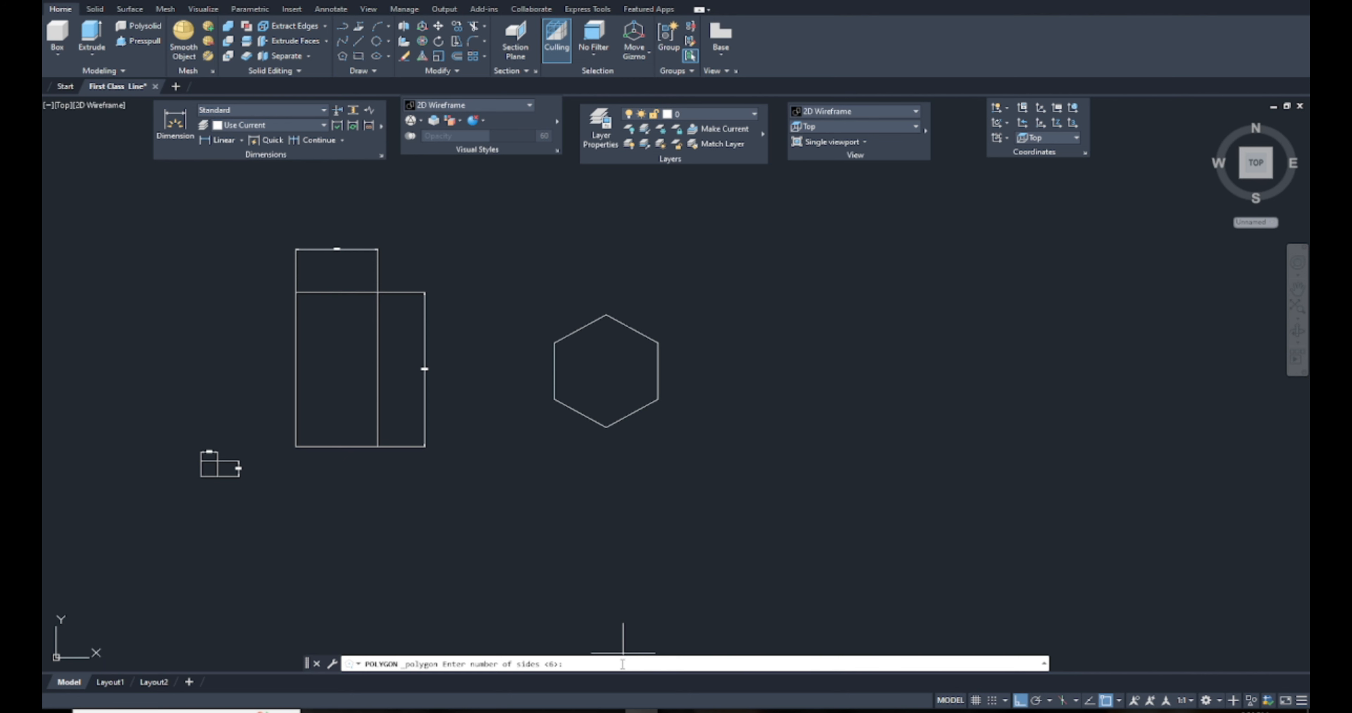
type("6")
key("Return")
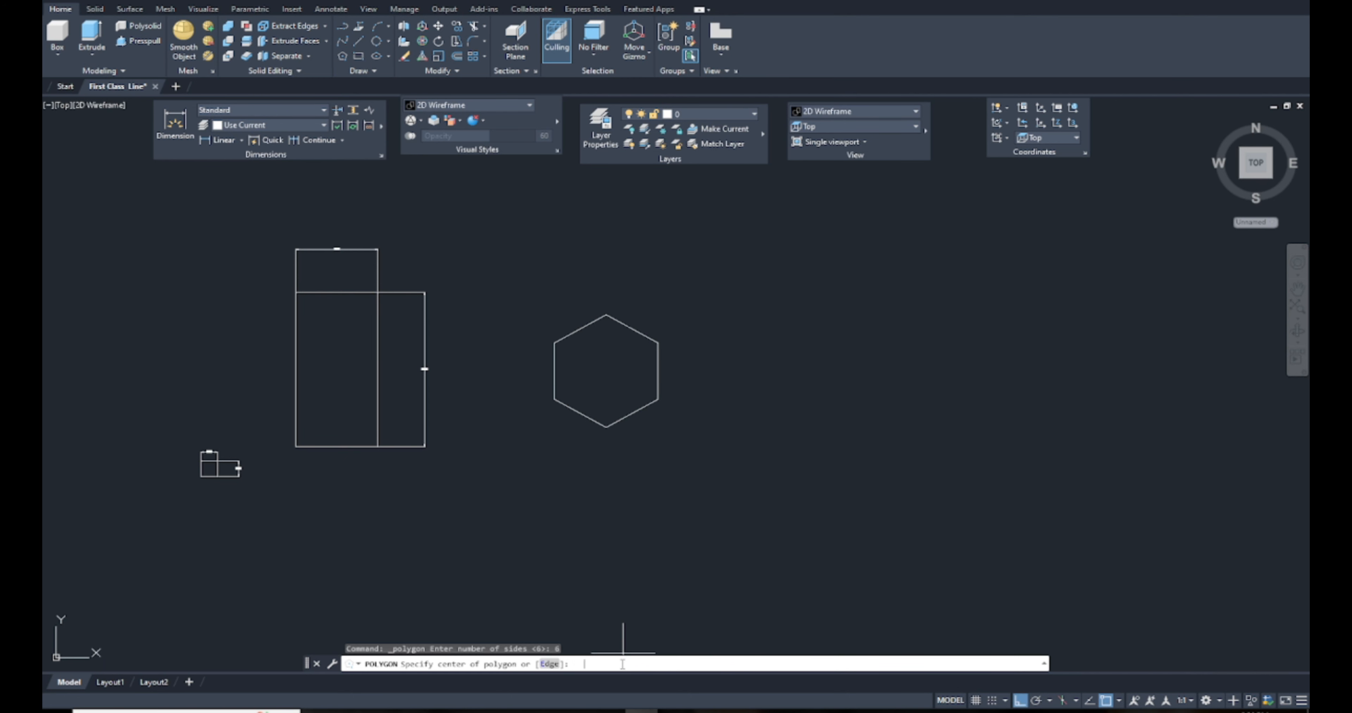
left_click(800, 342)
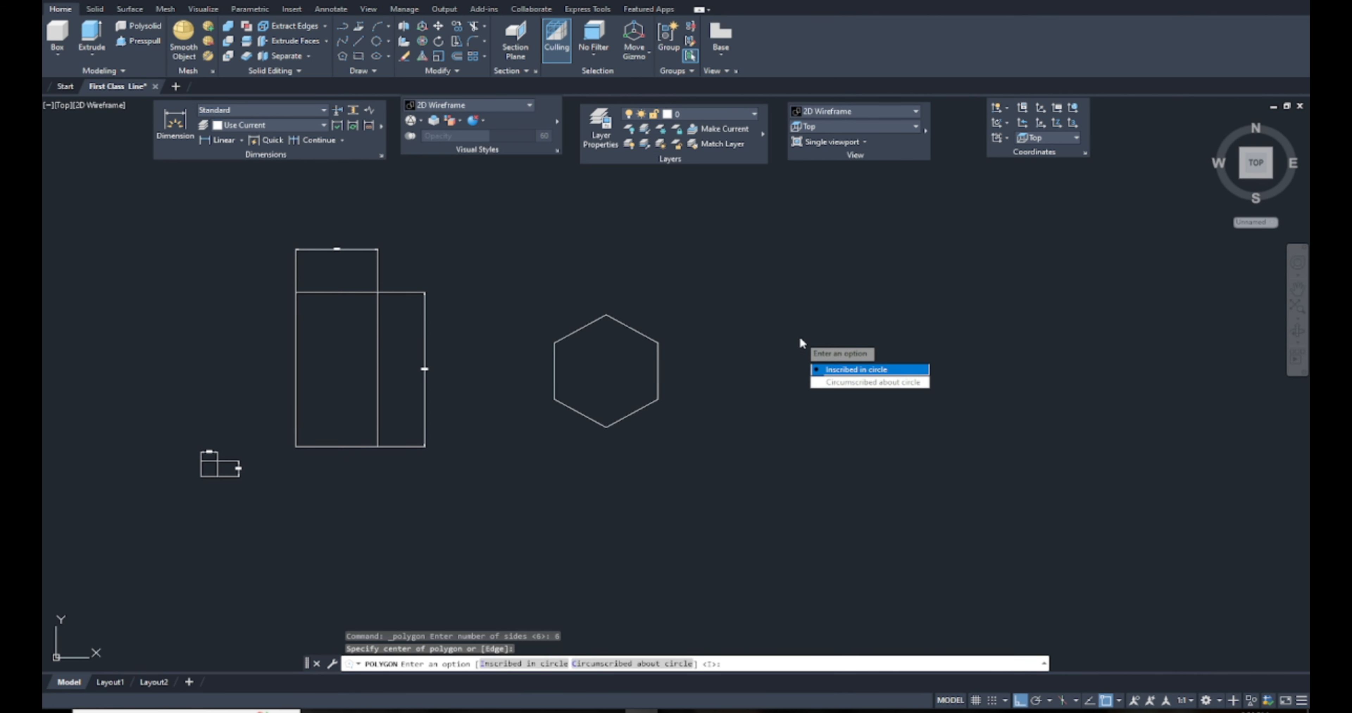
left_click(849, 373)
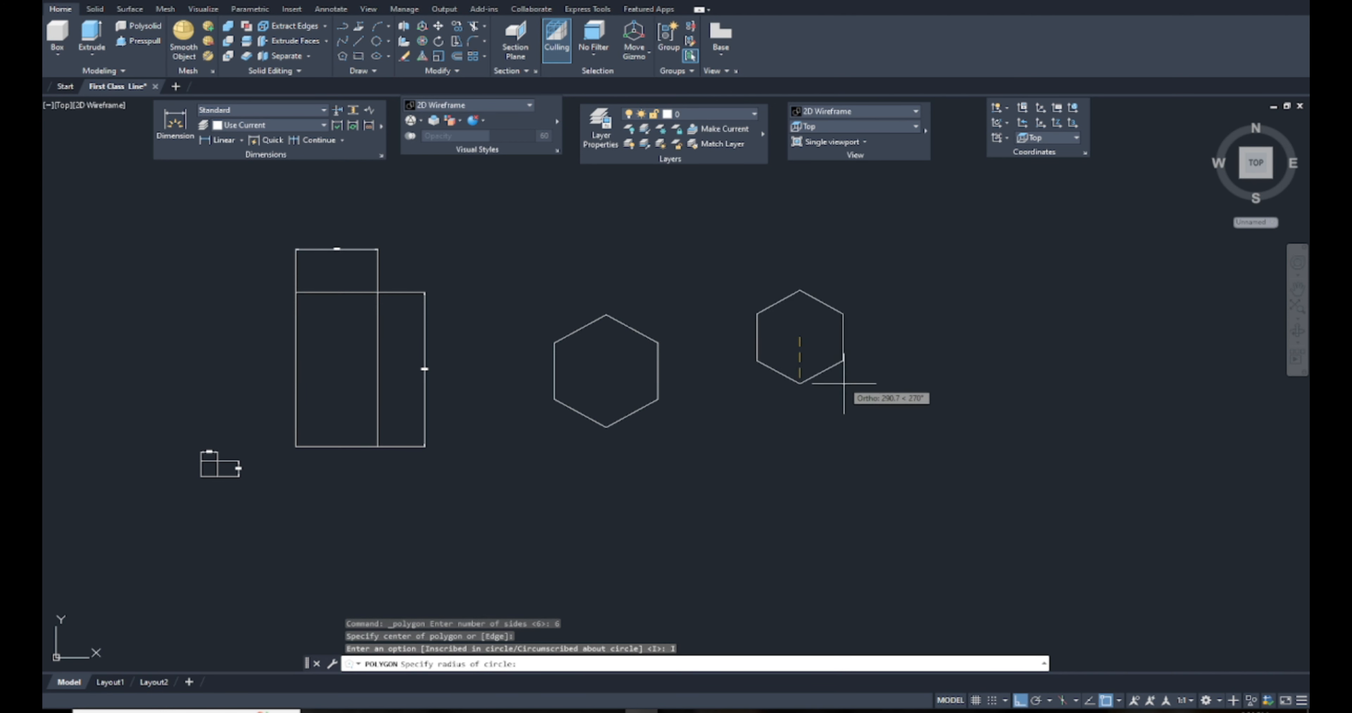
left_click(801, 382)
scroll(762, 415, "up", 2)
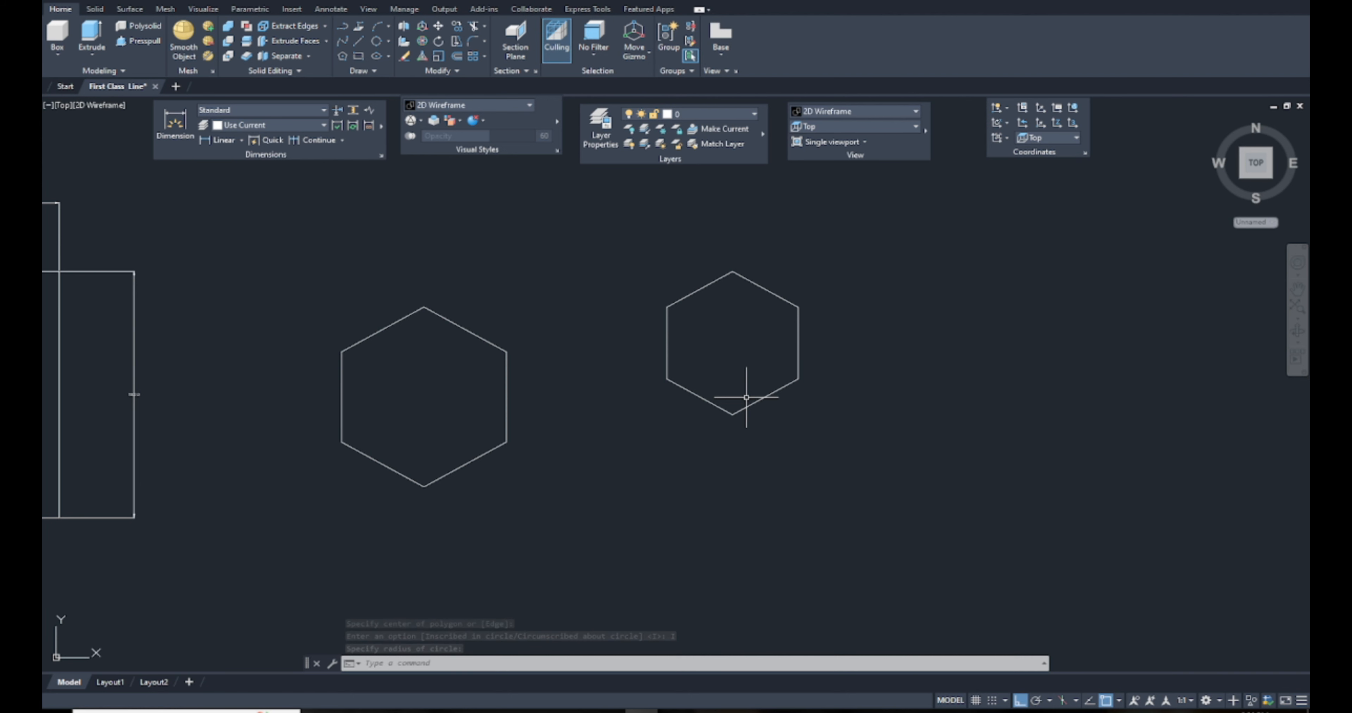
scroll(747, 397, "up", 2)
middle_click_drag(770, 389, 706, 410)
middle_click_drag(679, 253, 512, 332)
key("Escape")
key("Escape")
Step: Draw a closed four-sided polyline to the right of the hexagons, with horizontal upper and lower edges and a slanted left edge
middle_click_drag(828, 346, 670, 446)
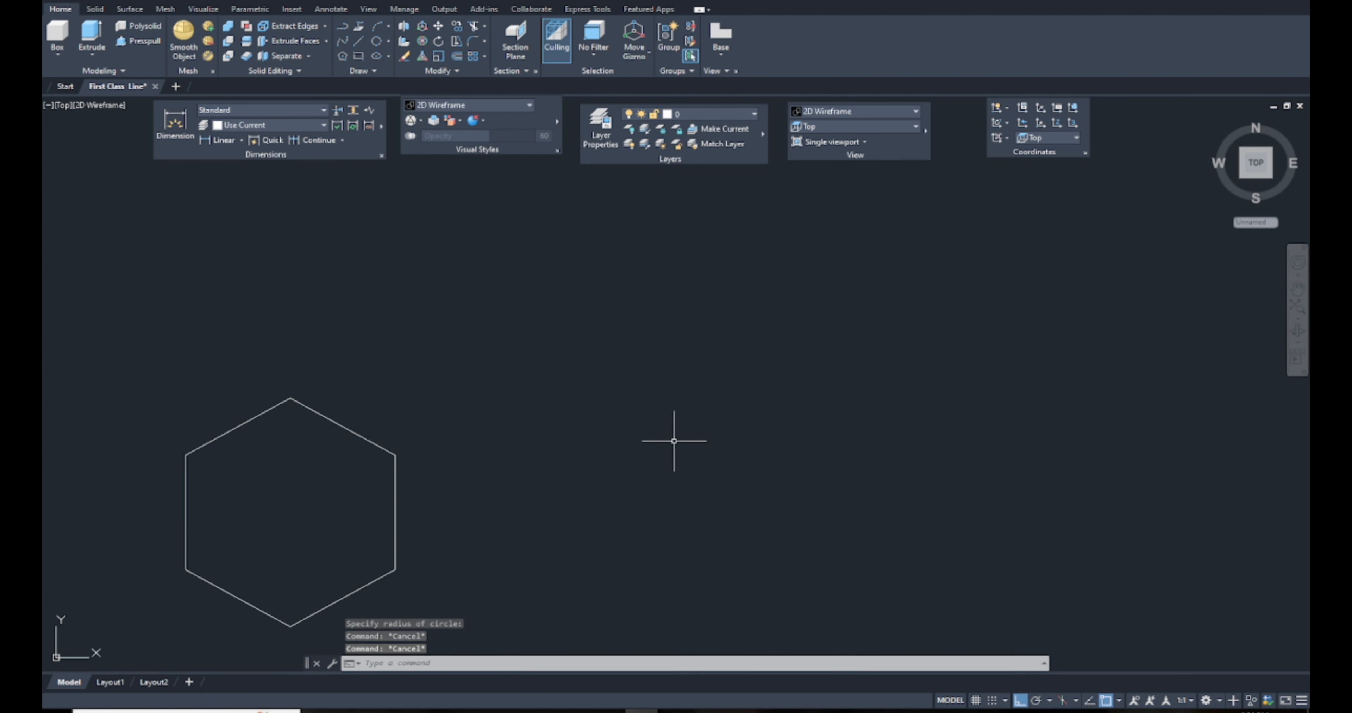
type("pl")
key("Return")
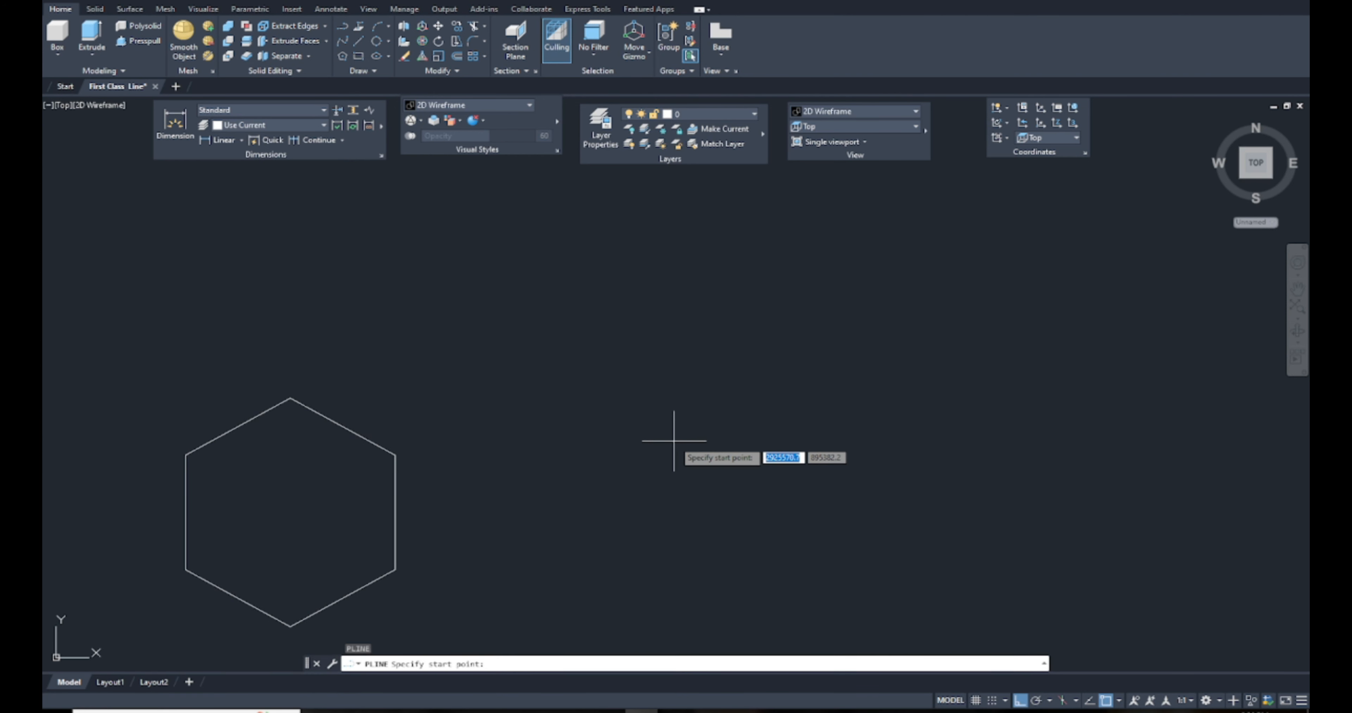
left_click(605, 299)
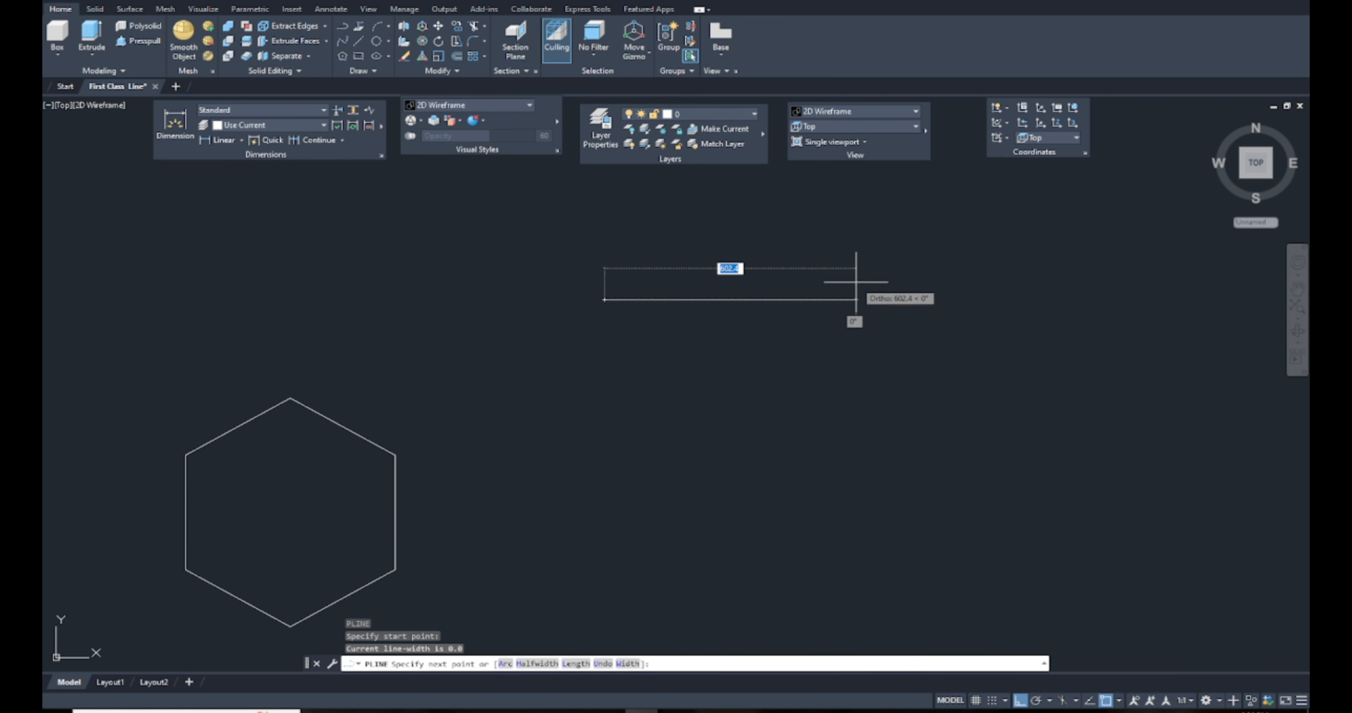
left_click(856, 300)
left_click(856, 508)
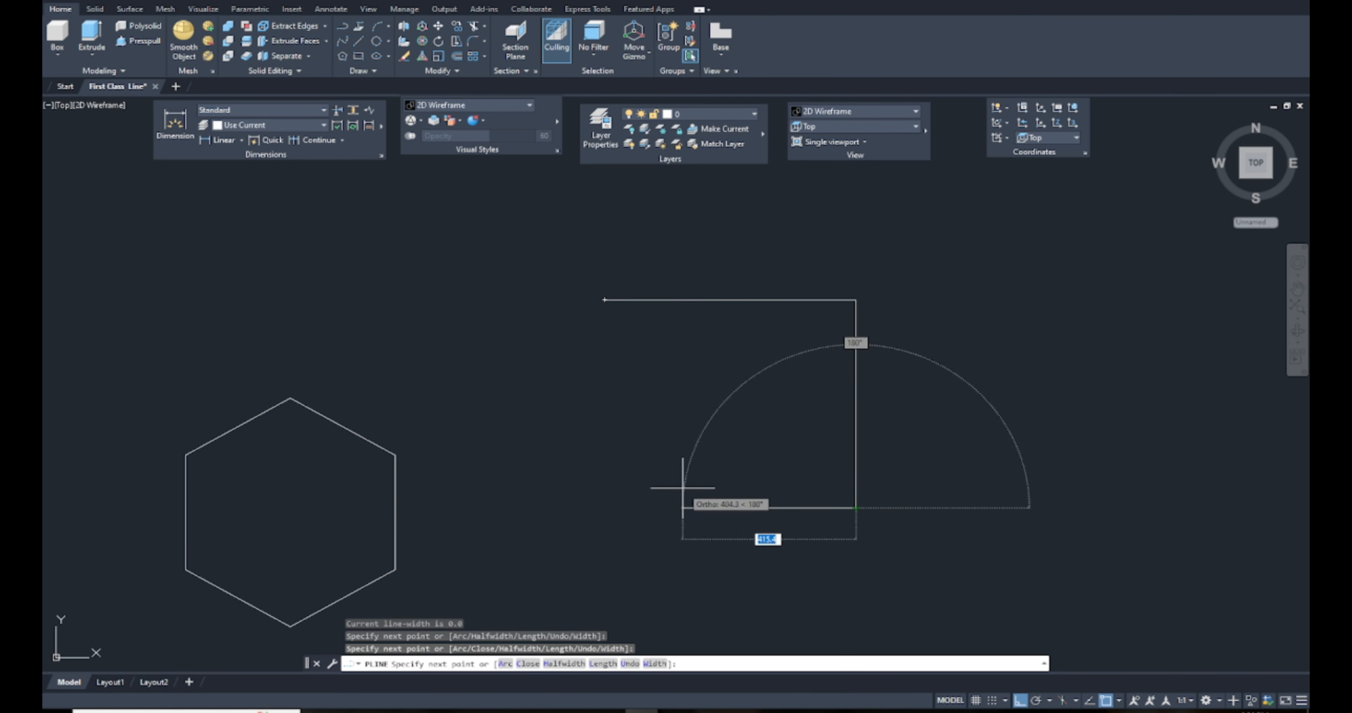
left_click(587, 498)
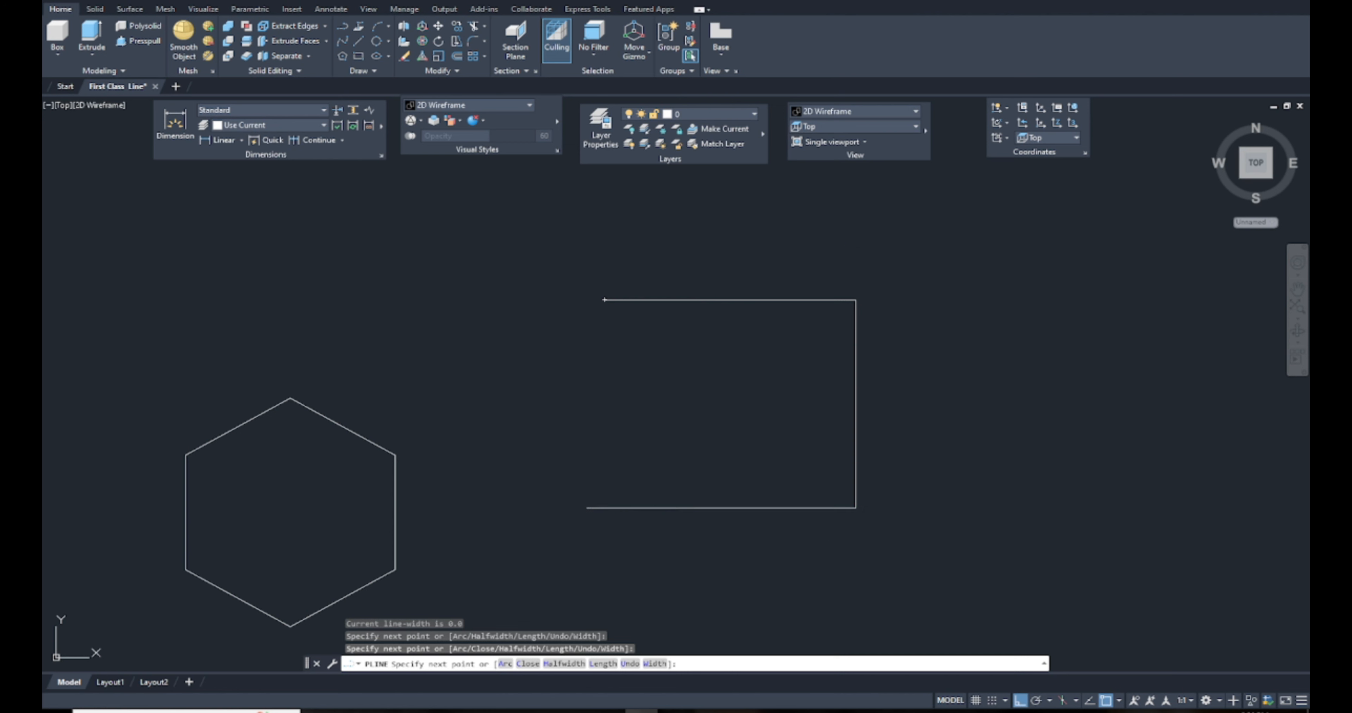
left_click(605, 300)
key("Return")
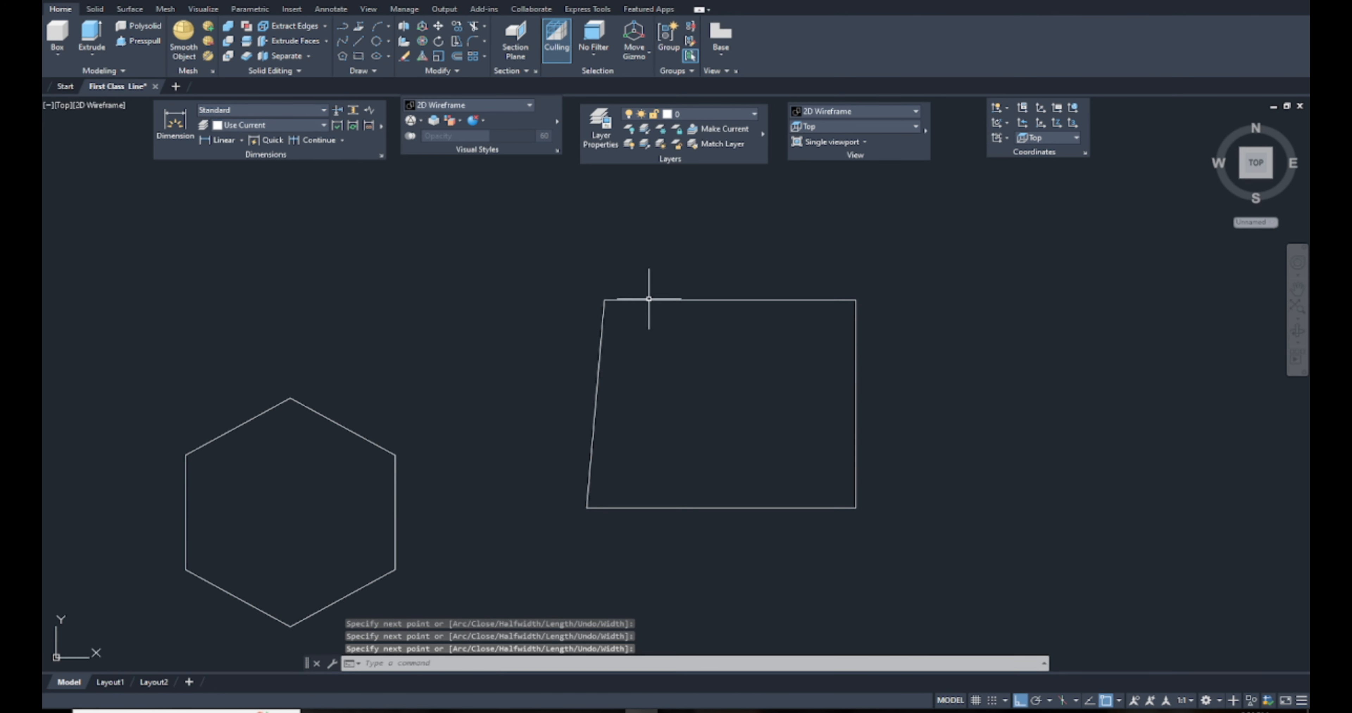
Step: Select the polyline outline to check whether its edges form one object, and clear the selection
left_click(655, 300)
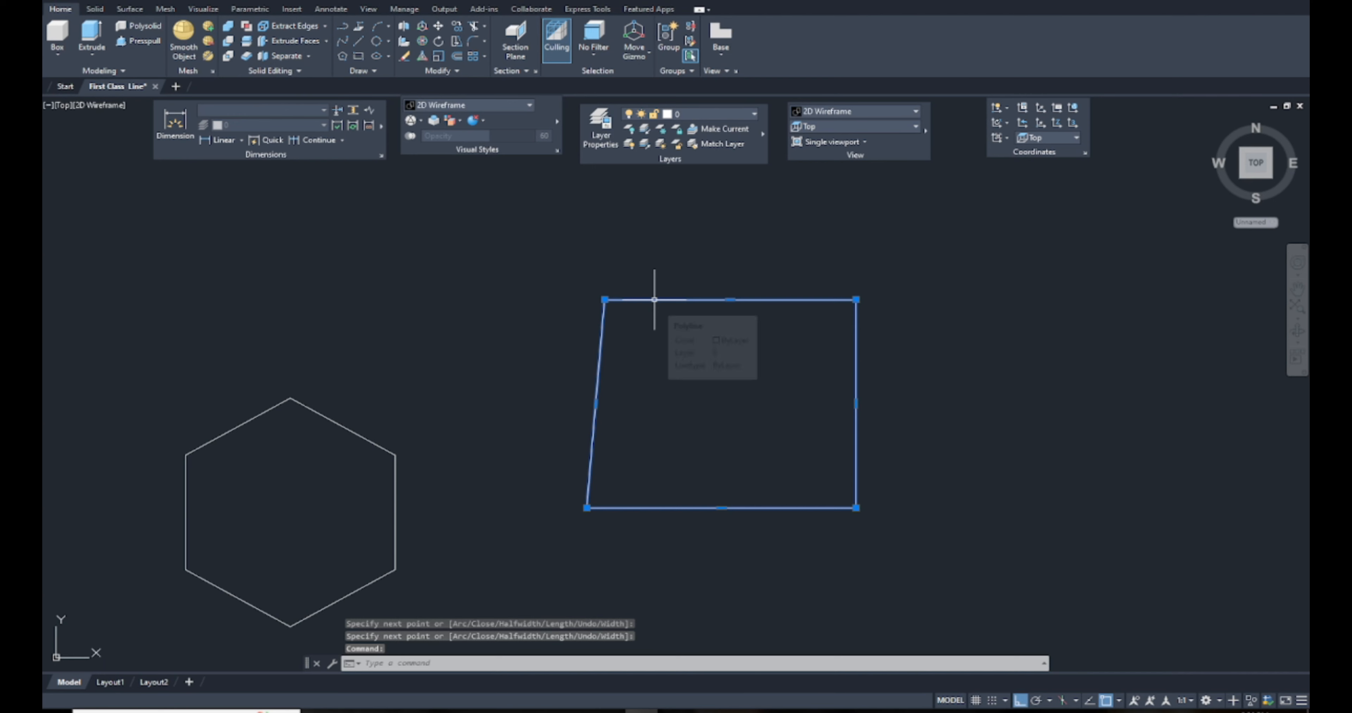
middle_click_drag(806, 411, 689, 334)
key("Escape")
middle_click_drag(824, 350, 739, 374)
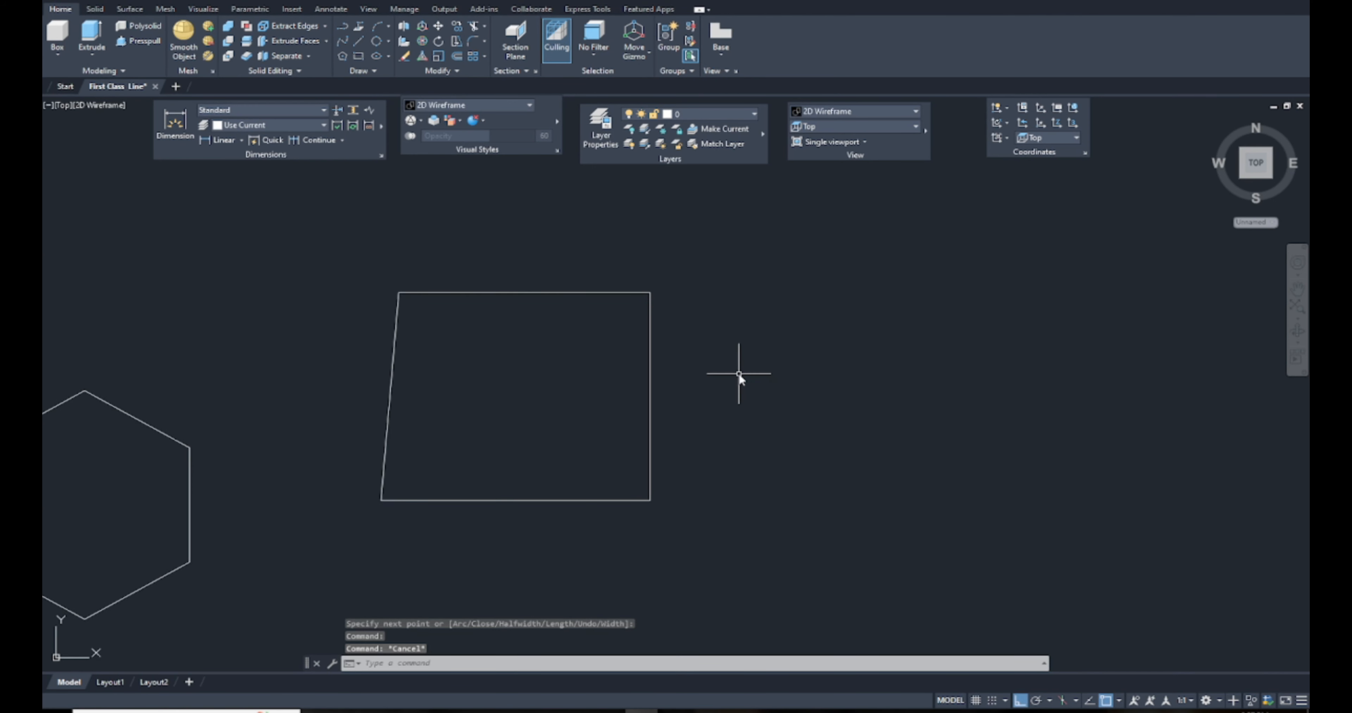
type("l")
key("Return")
left_click(805, 267)
key("Escape")
key("Escape")
Step: Draw a similar closed four-sided outline with the Line command to the right of the polyline, its right side about 664 long
type("l")
key("Return")
left_click(858, 275)
left_click(1148, 276)
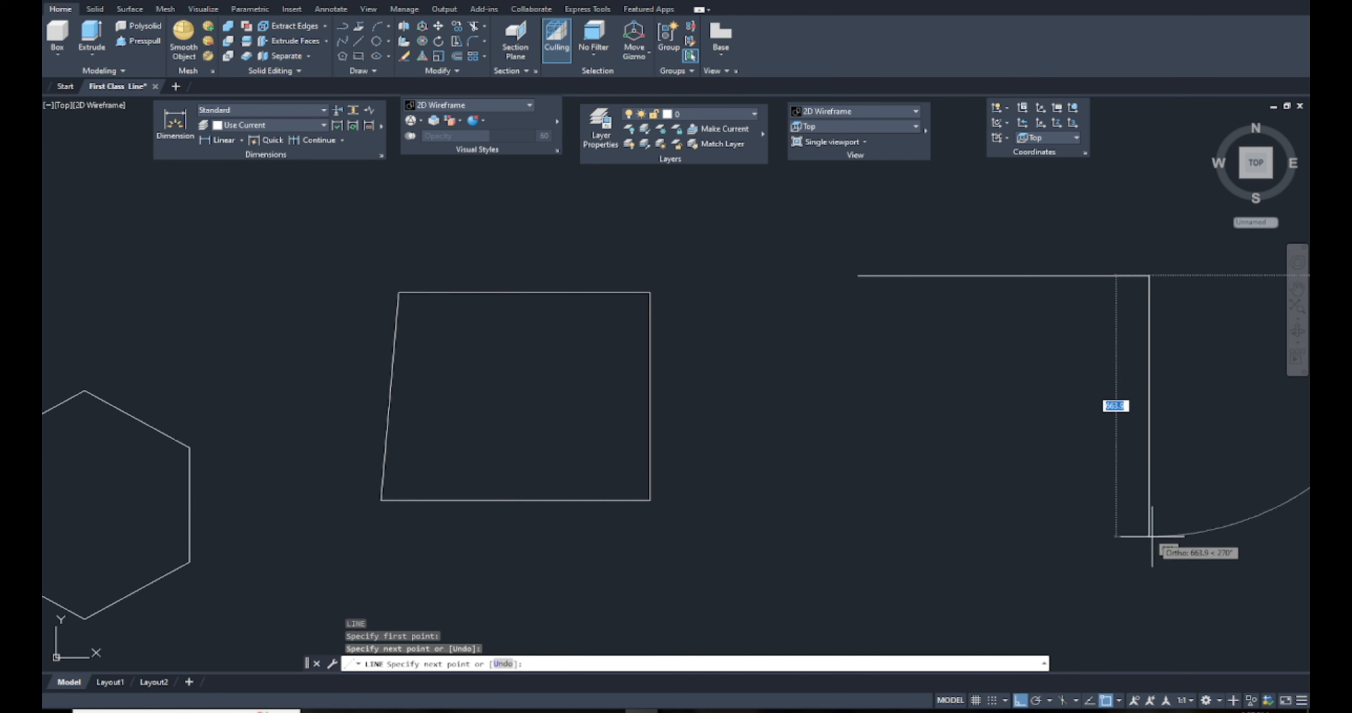
left_click(1149, 536)
left_click(834, 487)
left_click(858, 276)
key("Return")
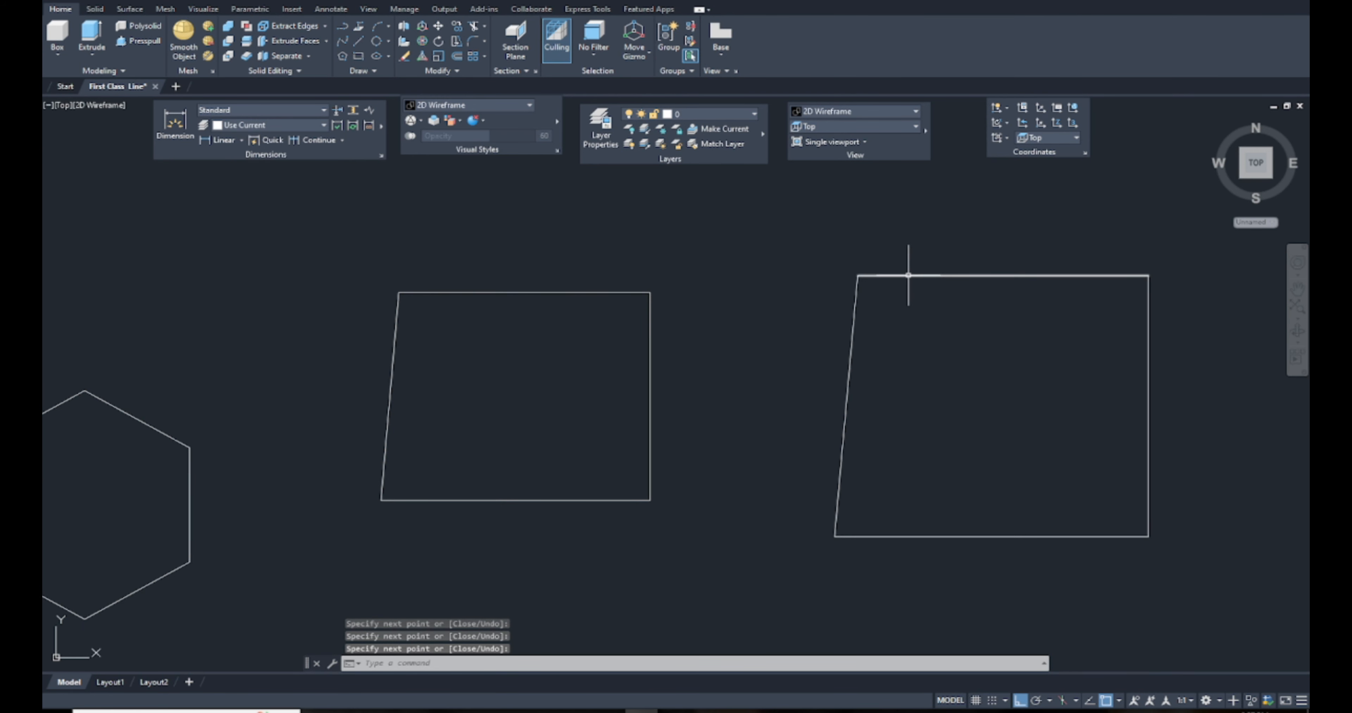
Step: Select individual edges of the line-drawn outline and the polyline outline to compare how they are grouped
left_click(909, 275)
key("Escape")
left_click(860, 301)
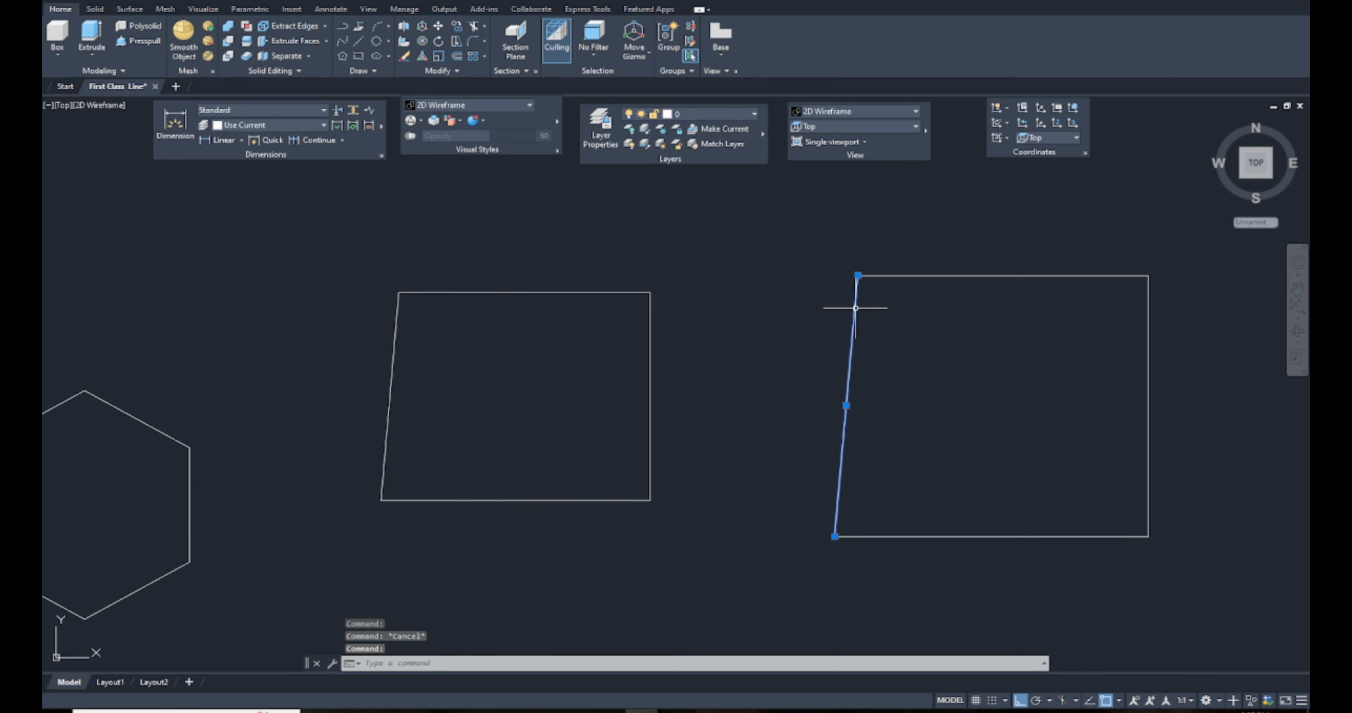
key("Escape")
left_click(636, 293)
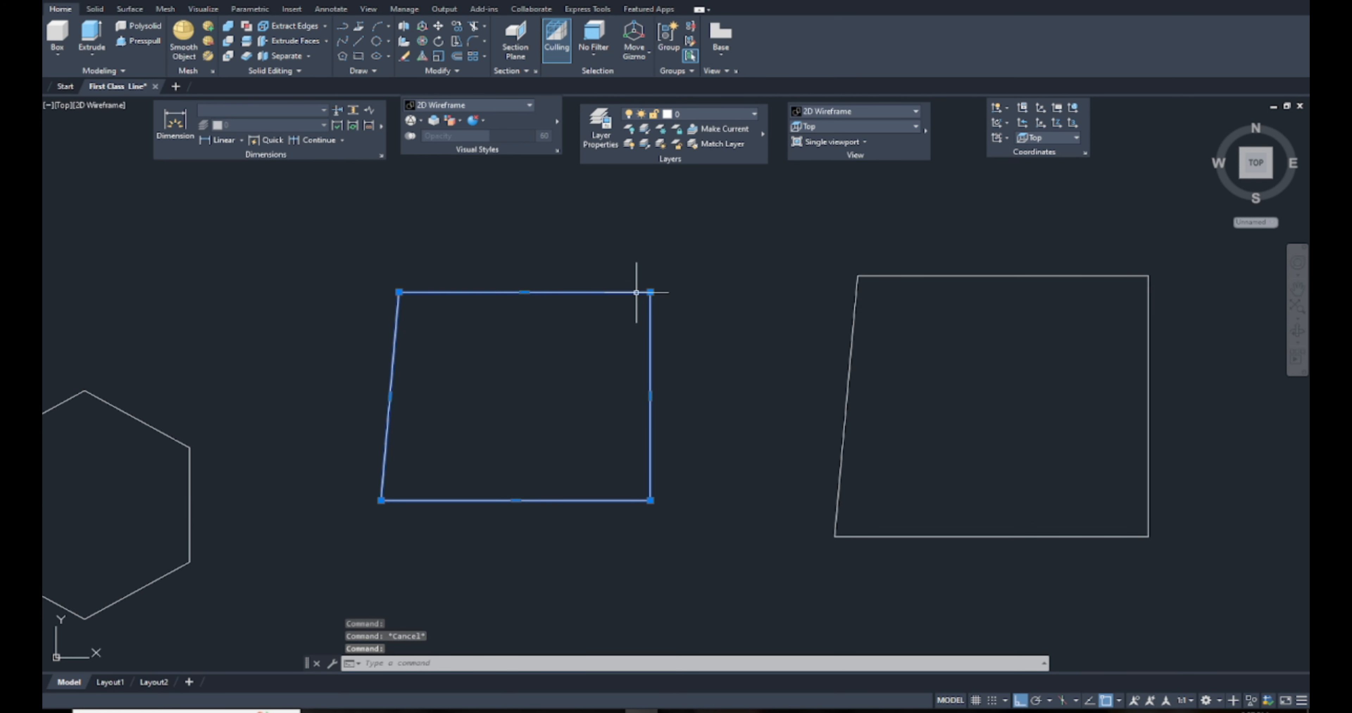
key("Escape")
scroll(643, 317, "down", 4)
scroll(498, 353, "up", 3)
middle_click_drag(498, 353, 574, 382)
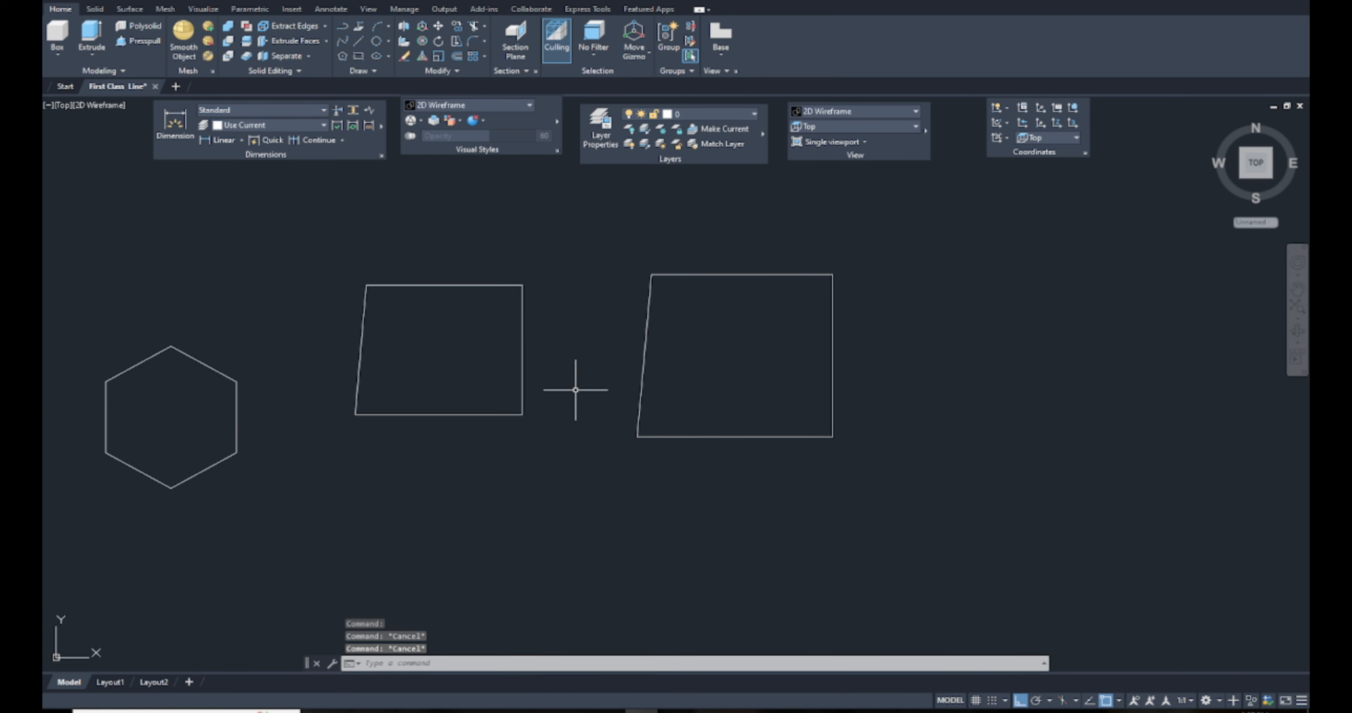
middle_click_drag(824, 299, 787, 328)
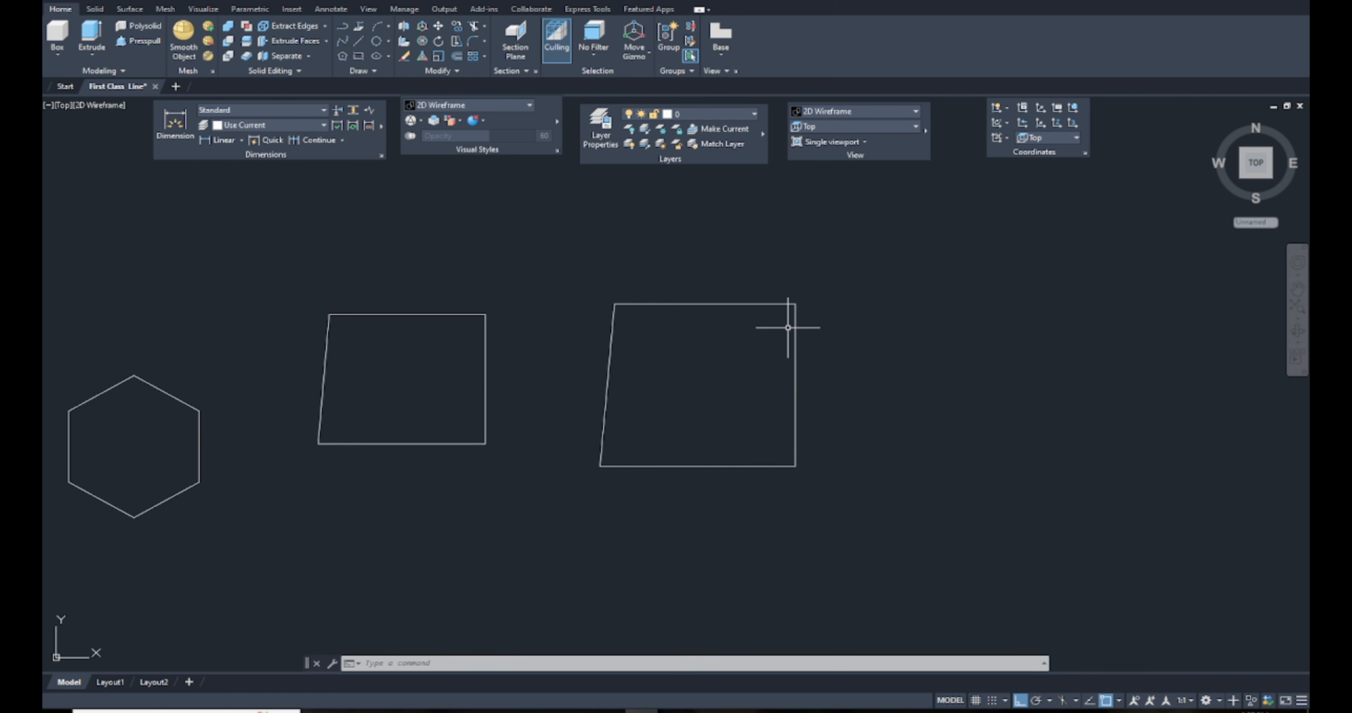
middle_click_drag(816, 330, 743, 328)
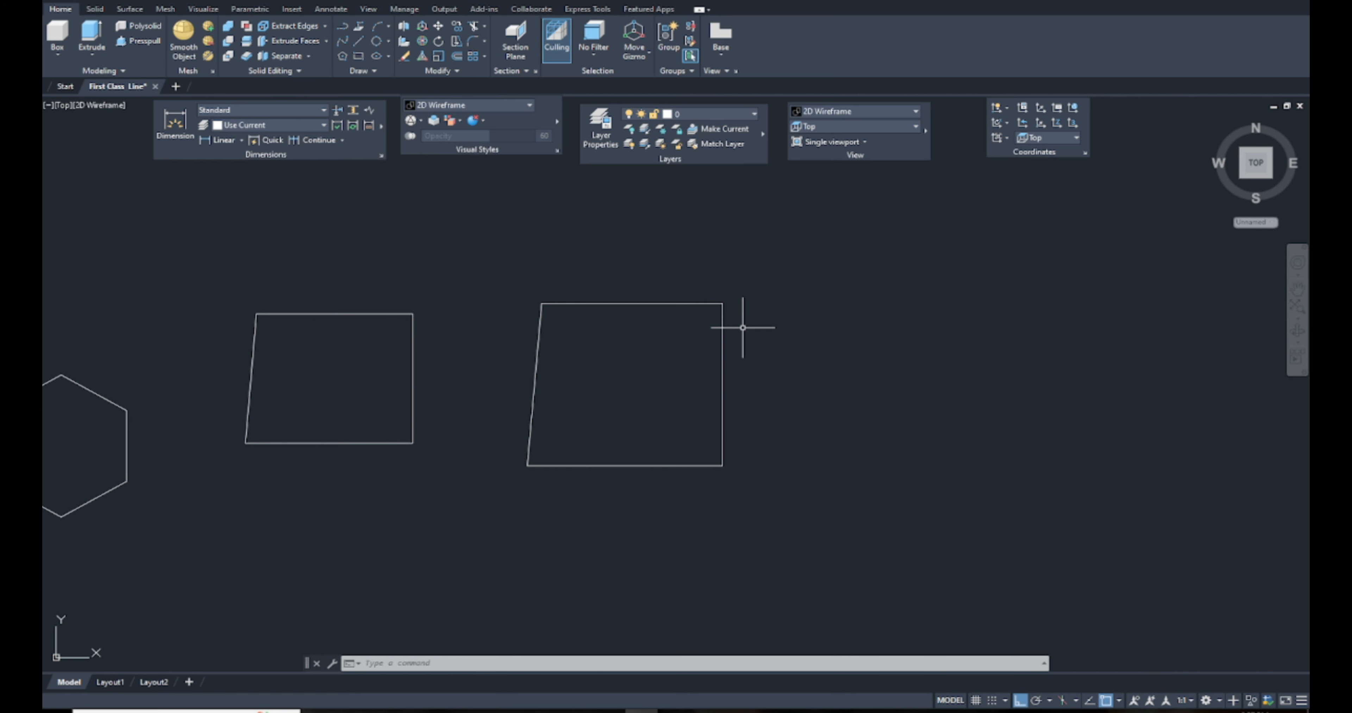
middle_click_drag(640, 366, 786, 385)
scroll(787, 385, "down", 2)
middle_click_drag(613, 422, 707, 378)
scroll(708, 379, "up", 2)
middle_click_drag(721, 311, 700, 386)
key("Escape")
key("Escape")
key("Escape")
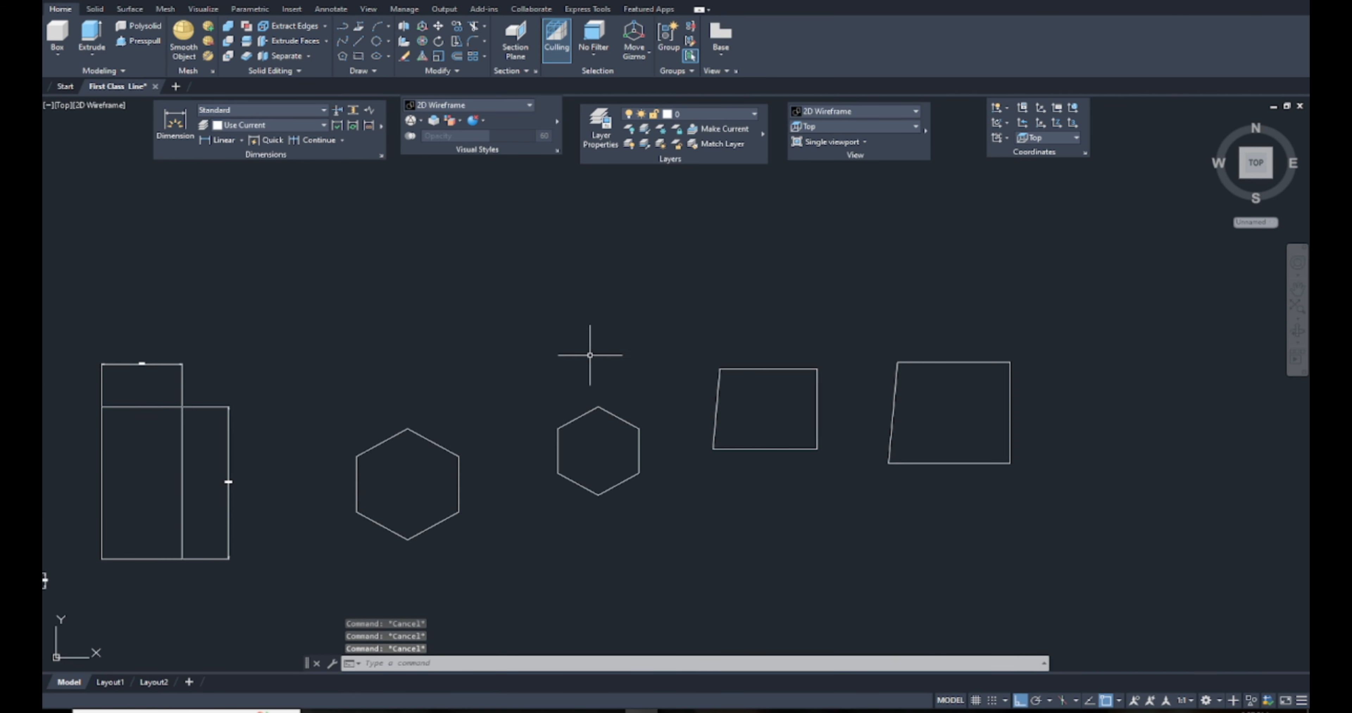
Step: Draw a long horizontal line in the empty area above the hexagons
middle_click_drag(609, 362, 620, 385)
middle_click_drag(539, 350, 542, 388)
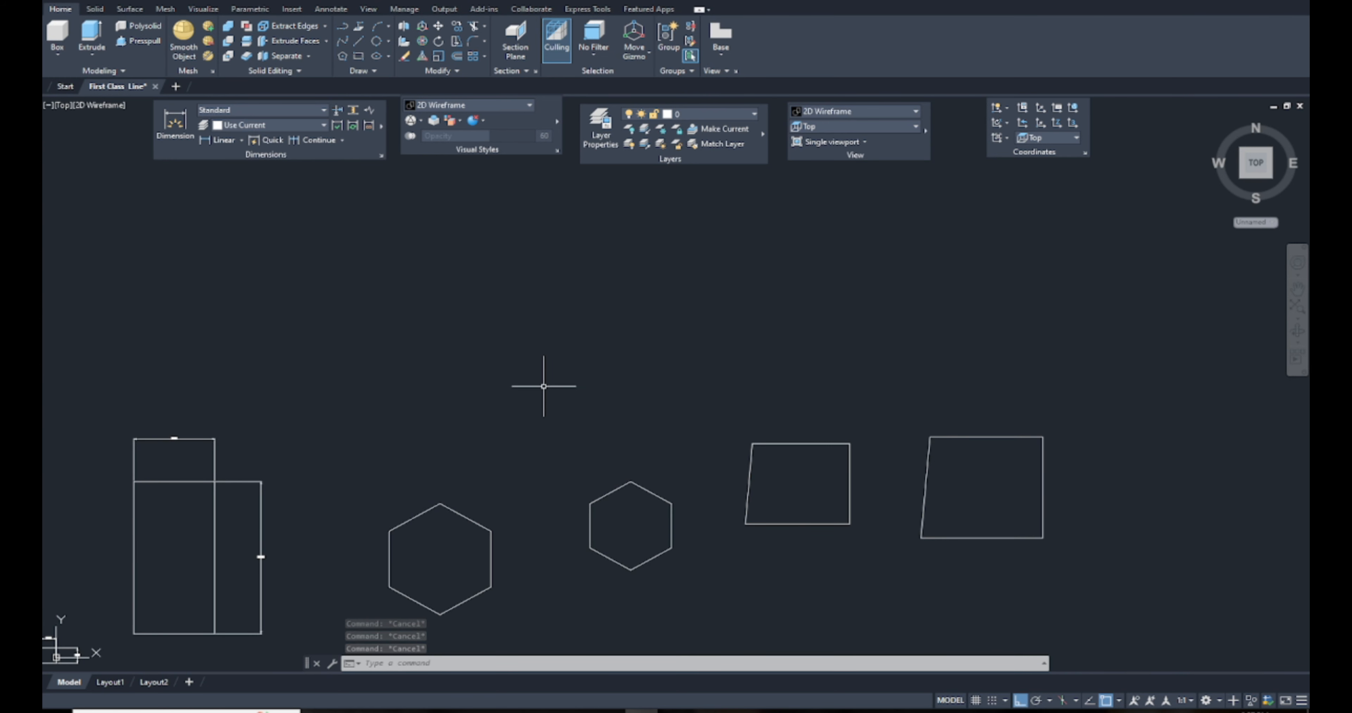
type("l")
key("Return")
left_click(432, 333)
left_click(695, 333)
key("Return")
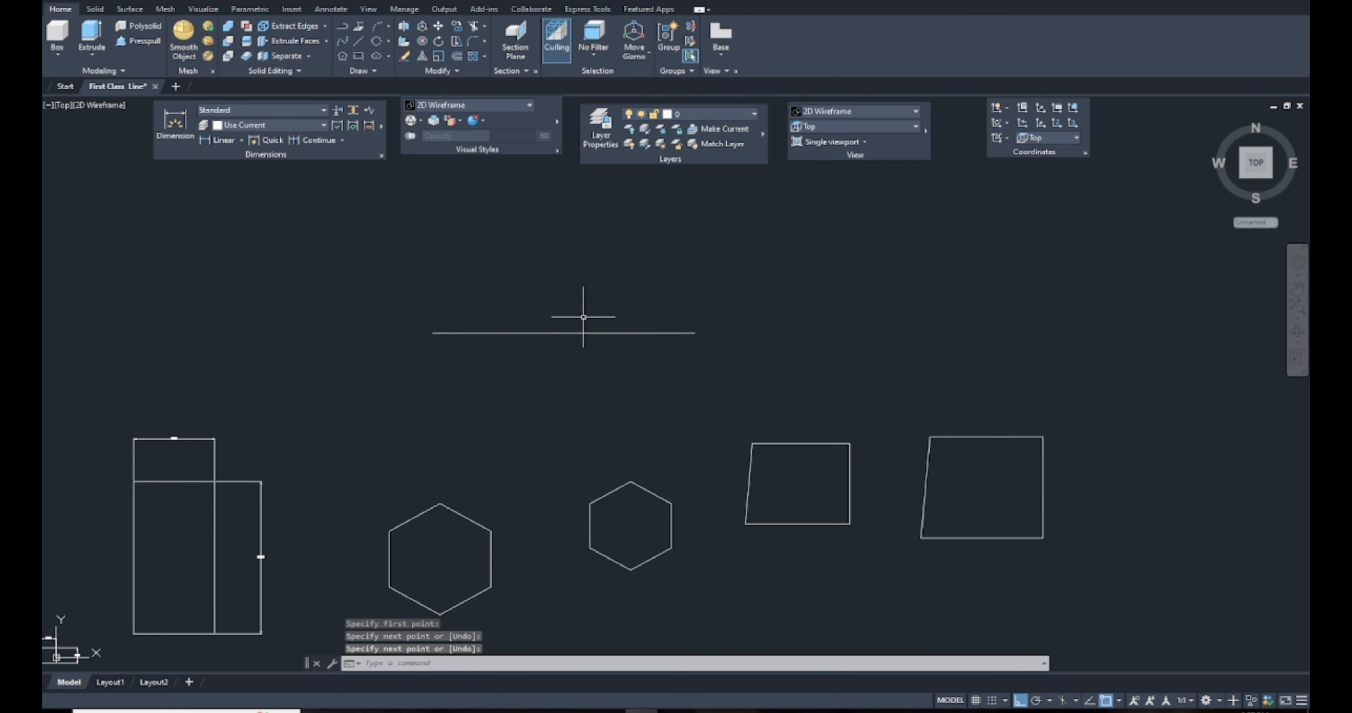
Step: Draw a short vertical line centred above the horizontal line, leaving a gap between them
key("Return")
left_click(566, 218)
left_click(566, 284)
key("Return")
scroll(567, 292, "up", 4)
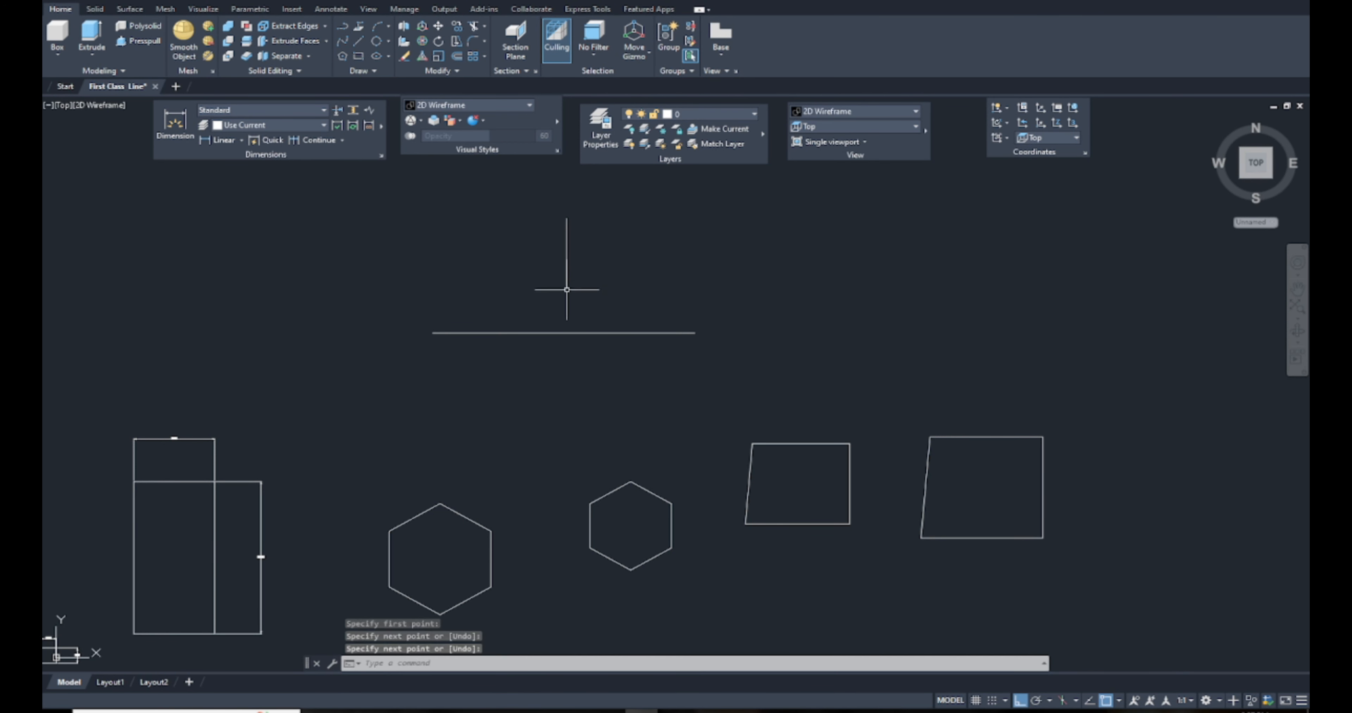
Step: Extend the lower end of the vertical line to meet the horizontal line
middle_click_drag(568, 320, 602, 361)
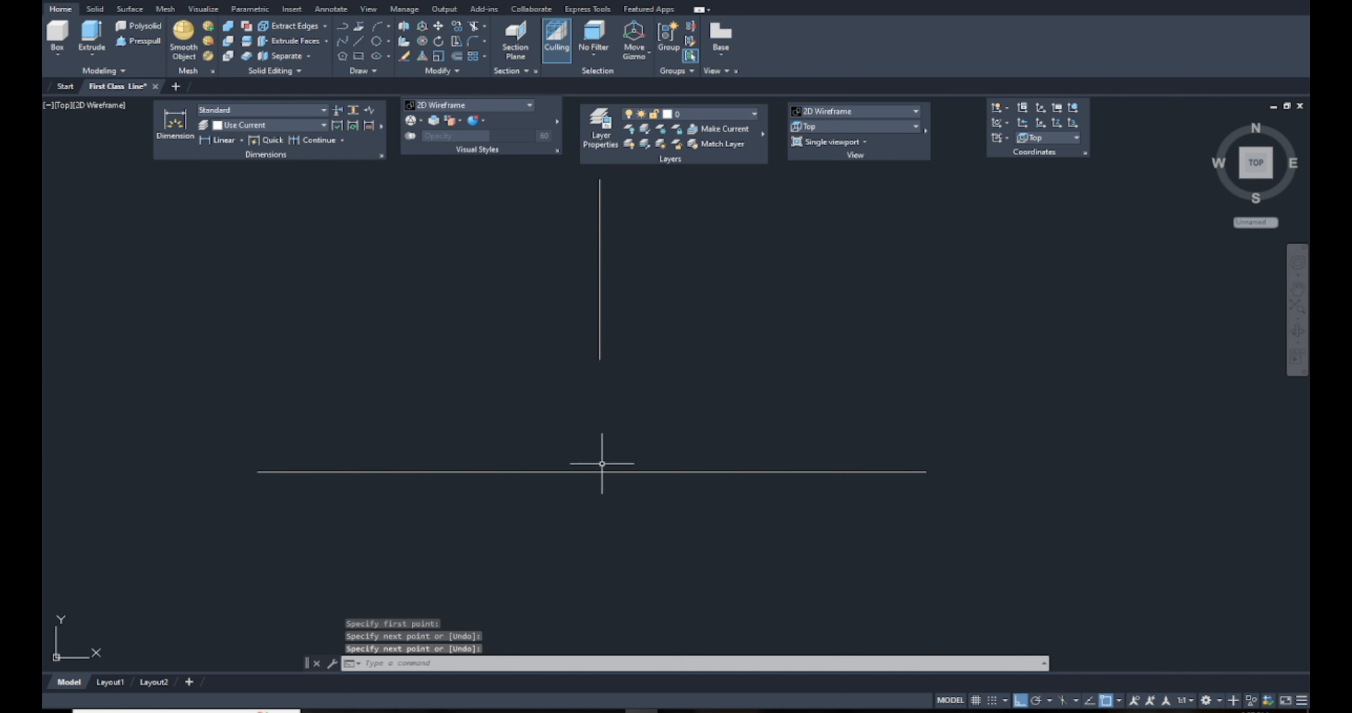
middle_click_drag(540, 358, 525, 418)
key("Escape")
key("Escape")
type("c")
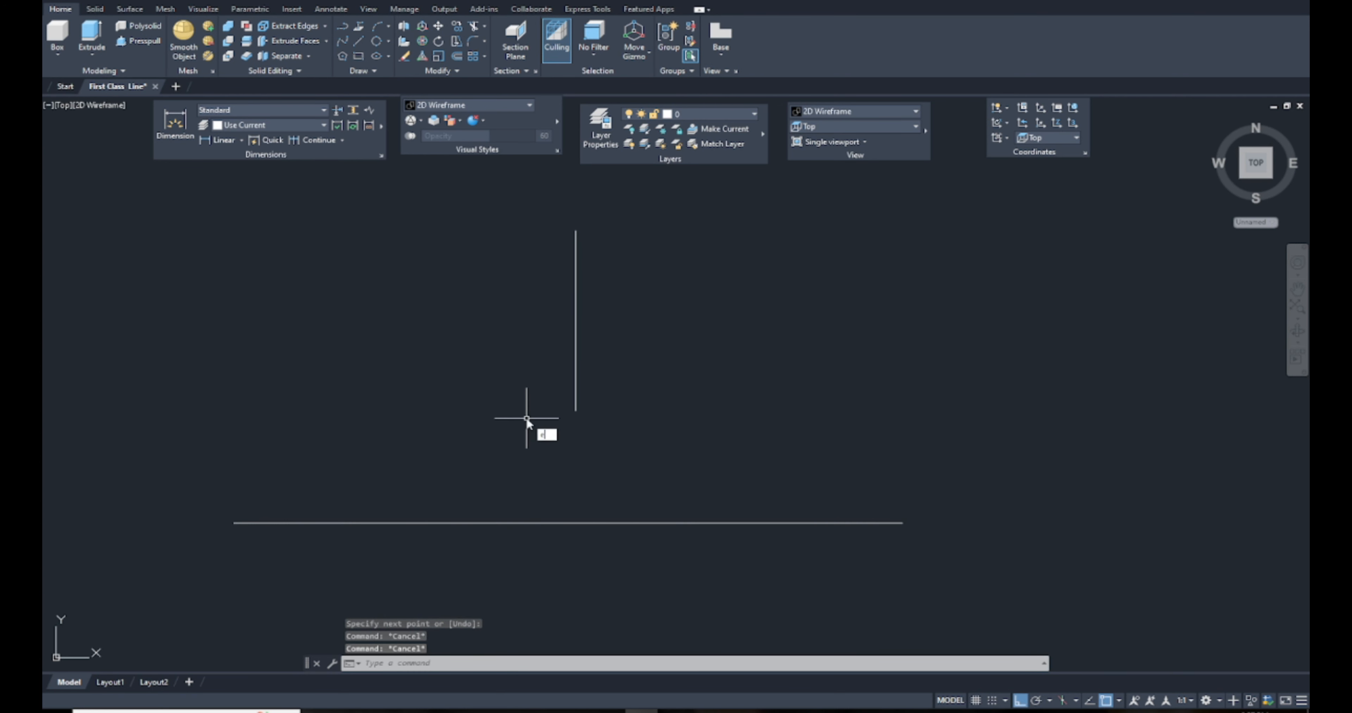
key("Return")
left_click(576, 402)
key("Escape")
Step: Move the vertical line straight down a short distance so that it crosses the horizontal line
mouse_move(592, 428)
middle_mouse_down()
mouse_move(592, 385)
mouse_move(606, 432)
mouse_move(580, 344)
middle_mouse_up()
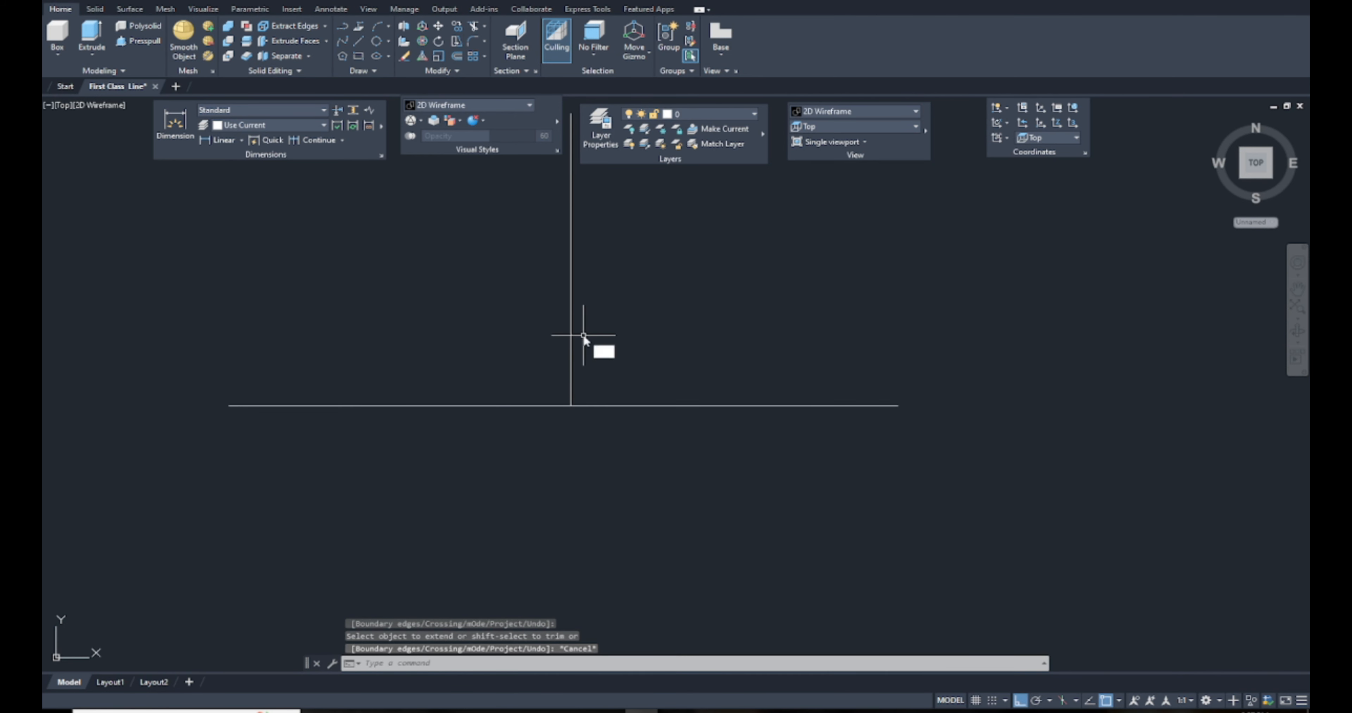
type("m")
key("Return")
left_click(584, 334)
left_click(513, 316)
key("Return")
left_click(486, 275)
left_click(484, 315)
key("Escape")
key("Escape")
key("Escape")
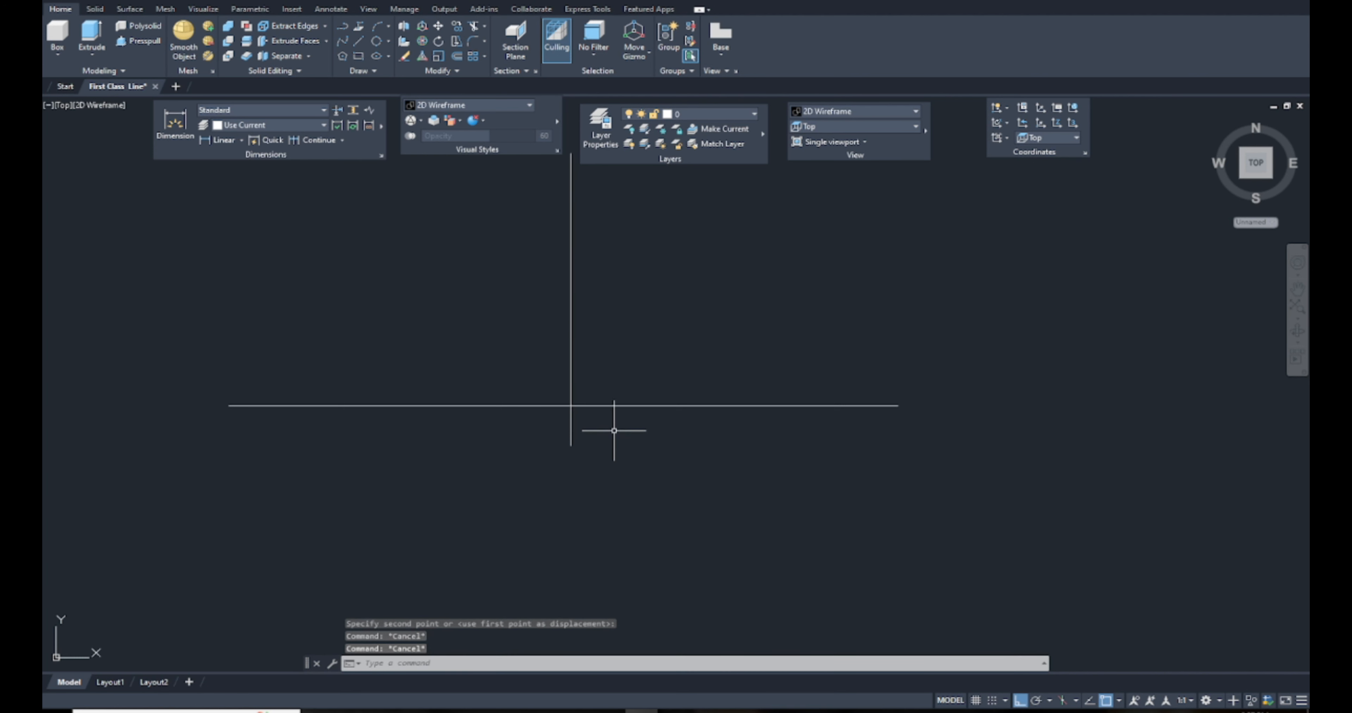
Step: Trim the piece of the vertical line that sticks out below the horizontal line
key("Return")
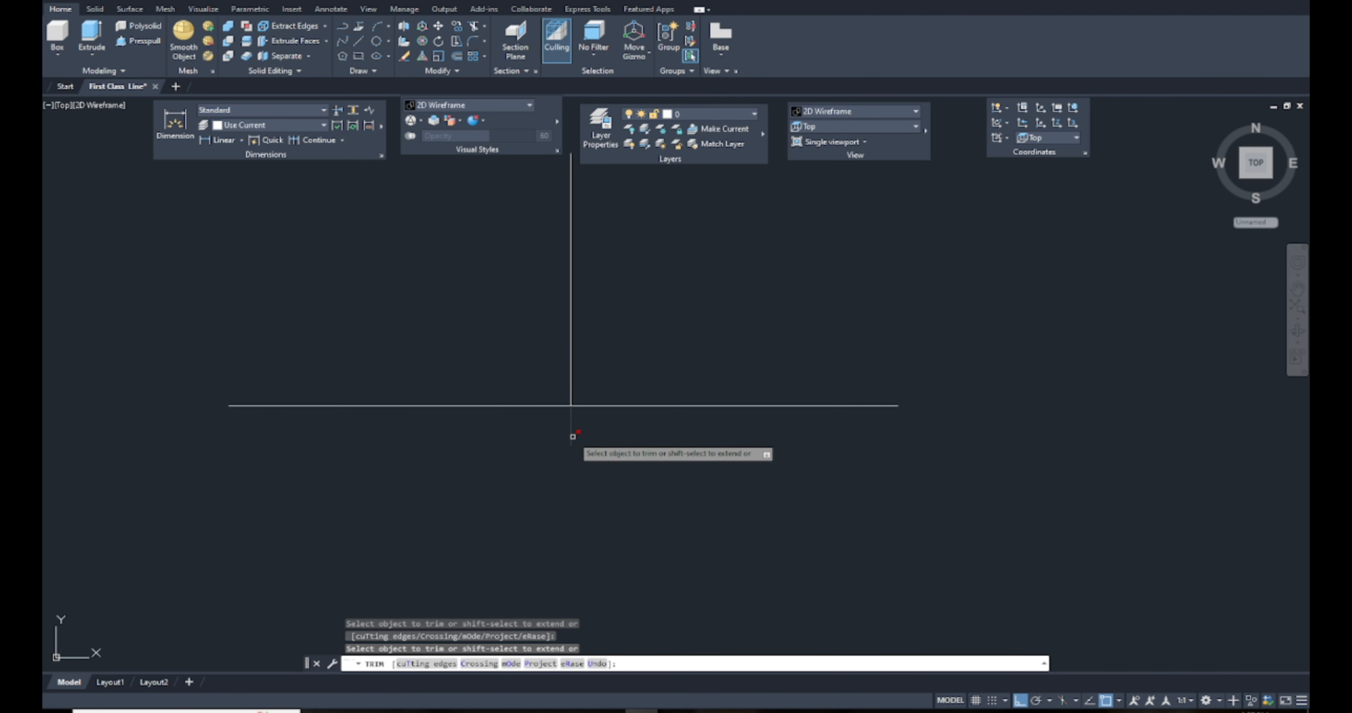
left_click(573, 437)
key("Escape")
key("Escape")
Step: End trimming and inspect the smaller four-sided polyline by selecting it, leaving it deselected
scroll(636, 398, "down", 6)
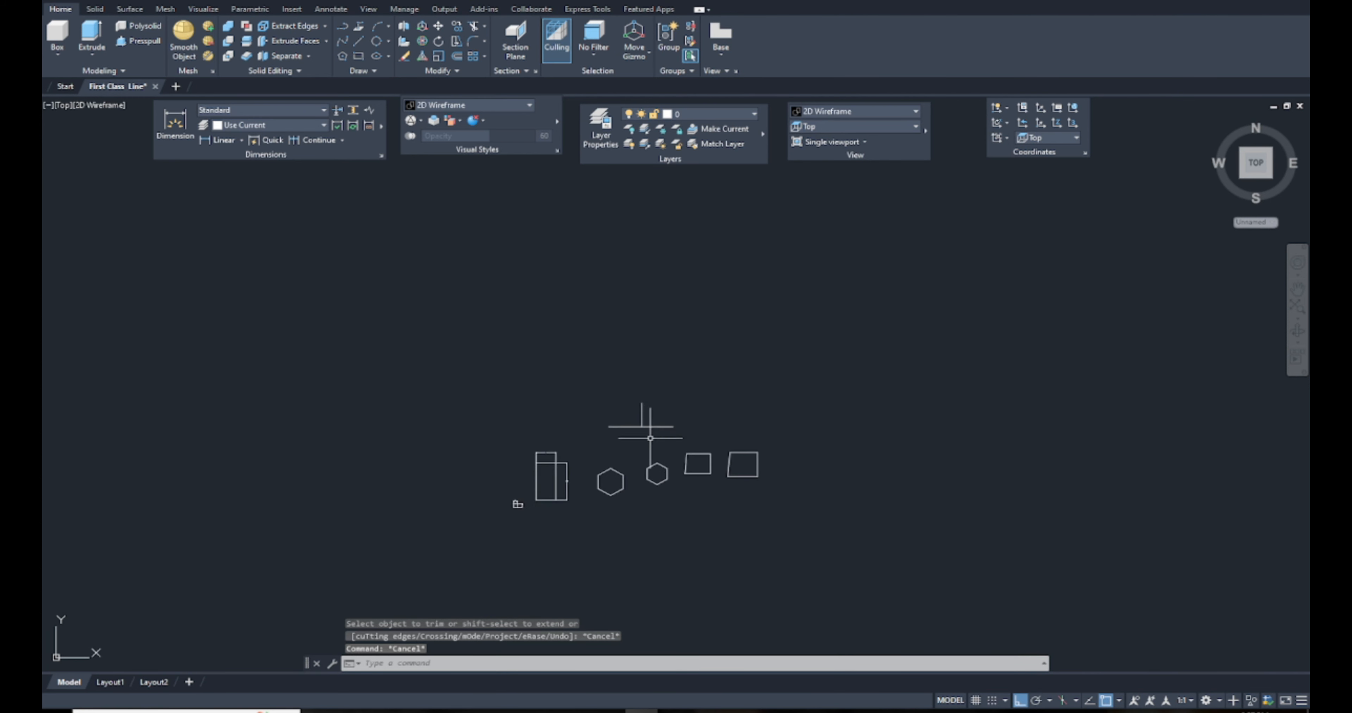
scroll(636, 392, "up", 6)
left_click(636, 387)
scroll(630, 378, "up", 4)
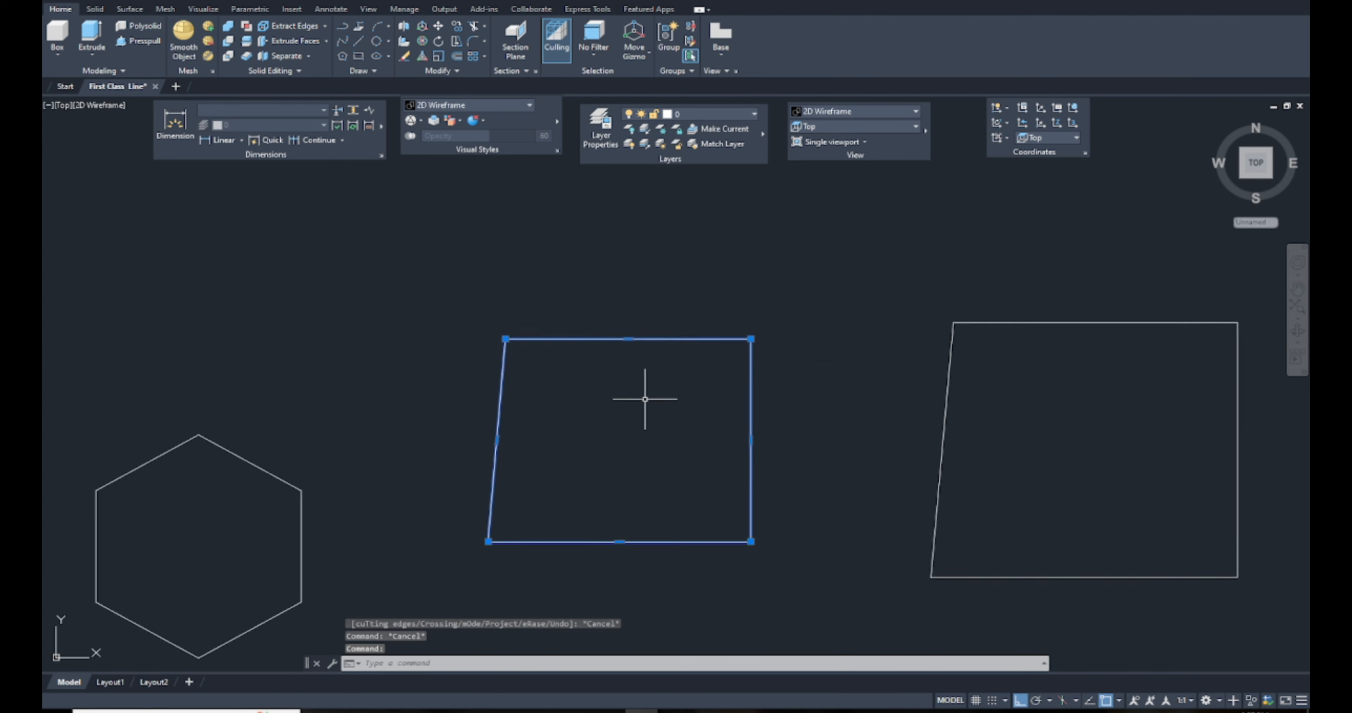
key("Escape")
key("Escape")
middle_click_drag(597, 313, 575, 341)
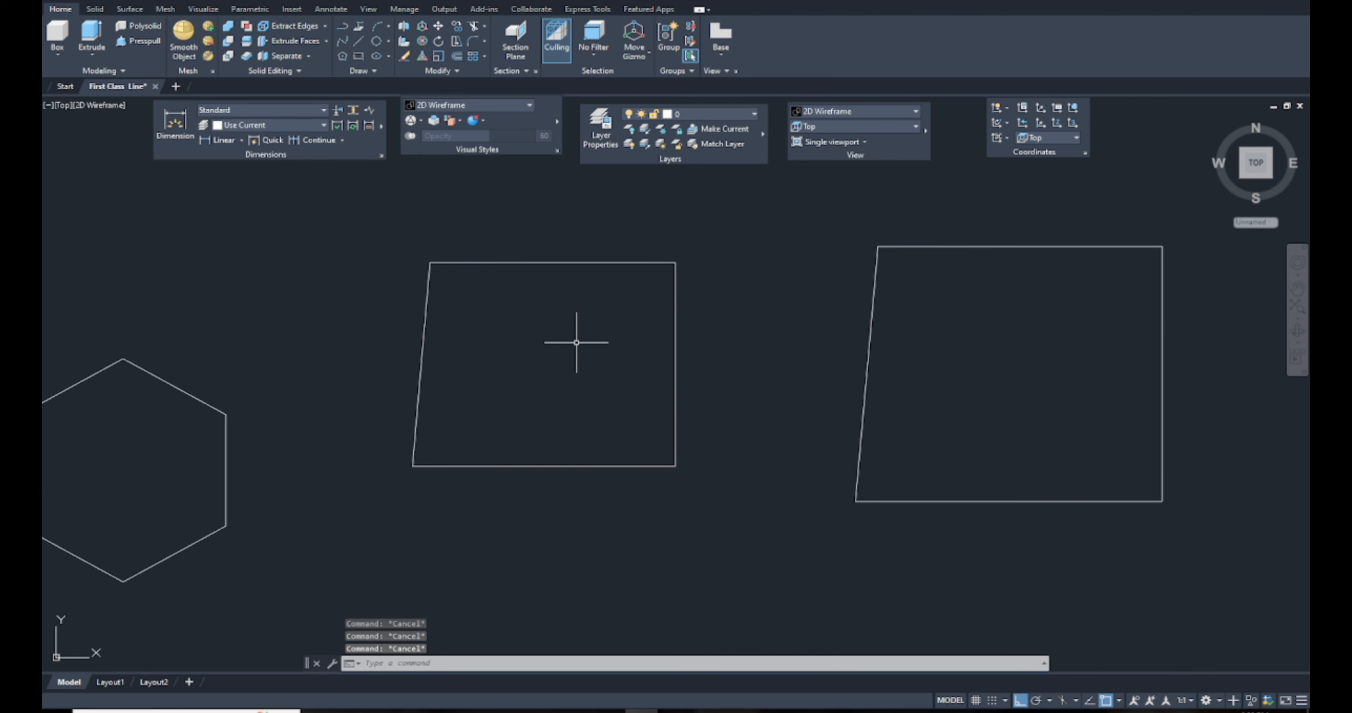
type("x")
key("Return")
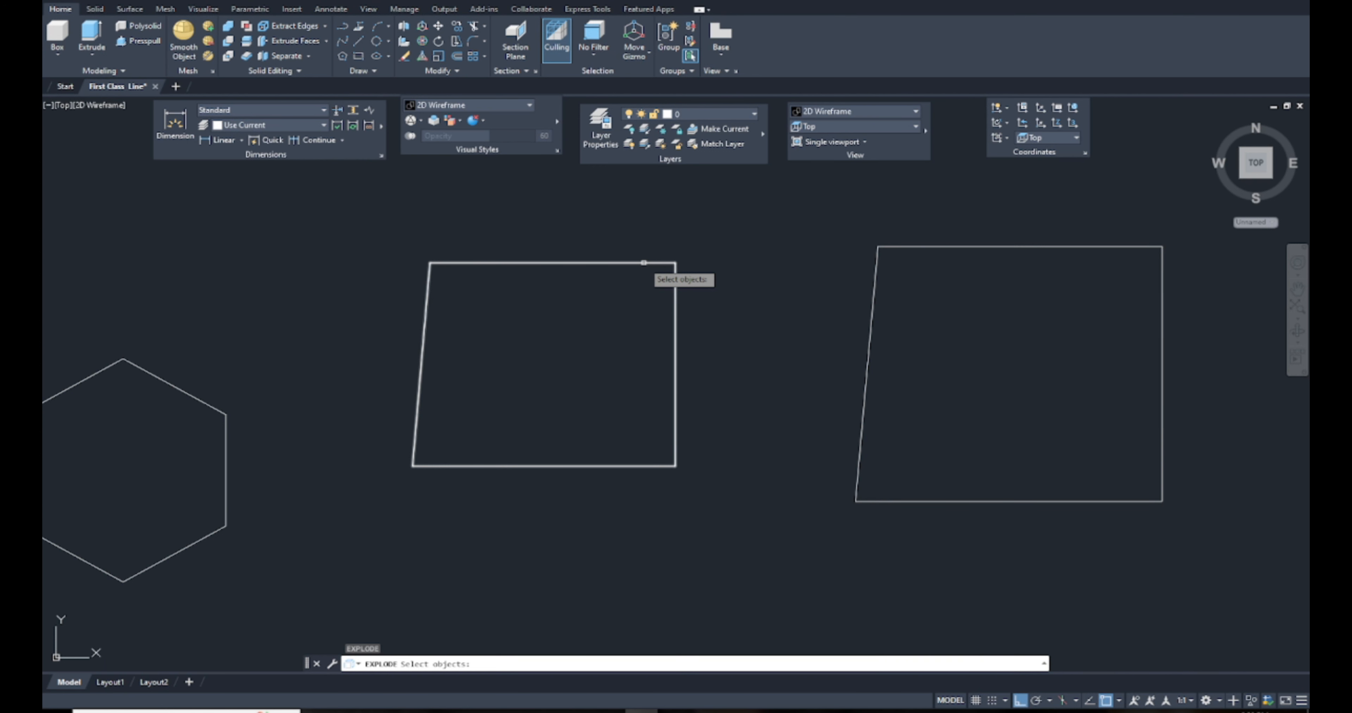
key("Escape")
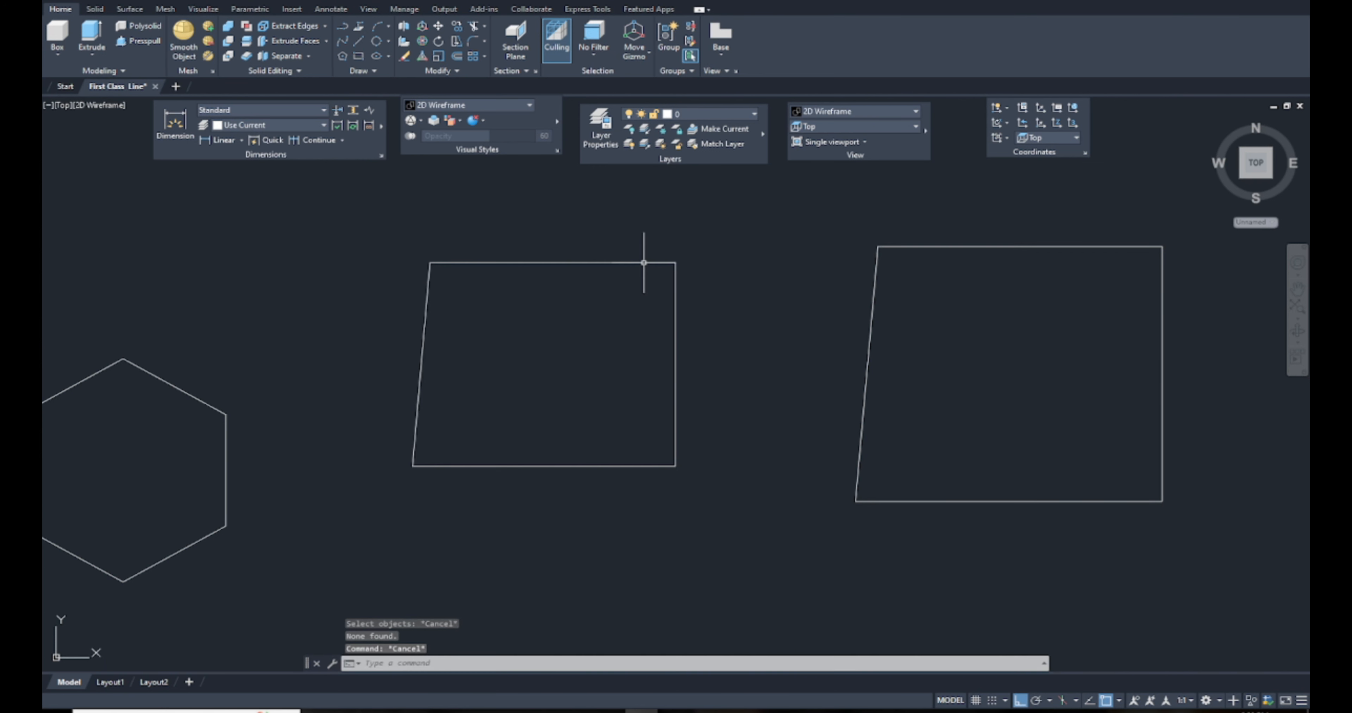
Step: Explode the smaller four-sided polyline into separate lines
type("x")
key("Return")
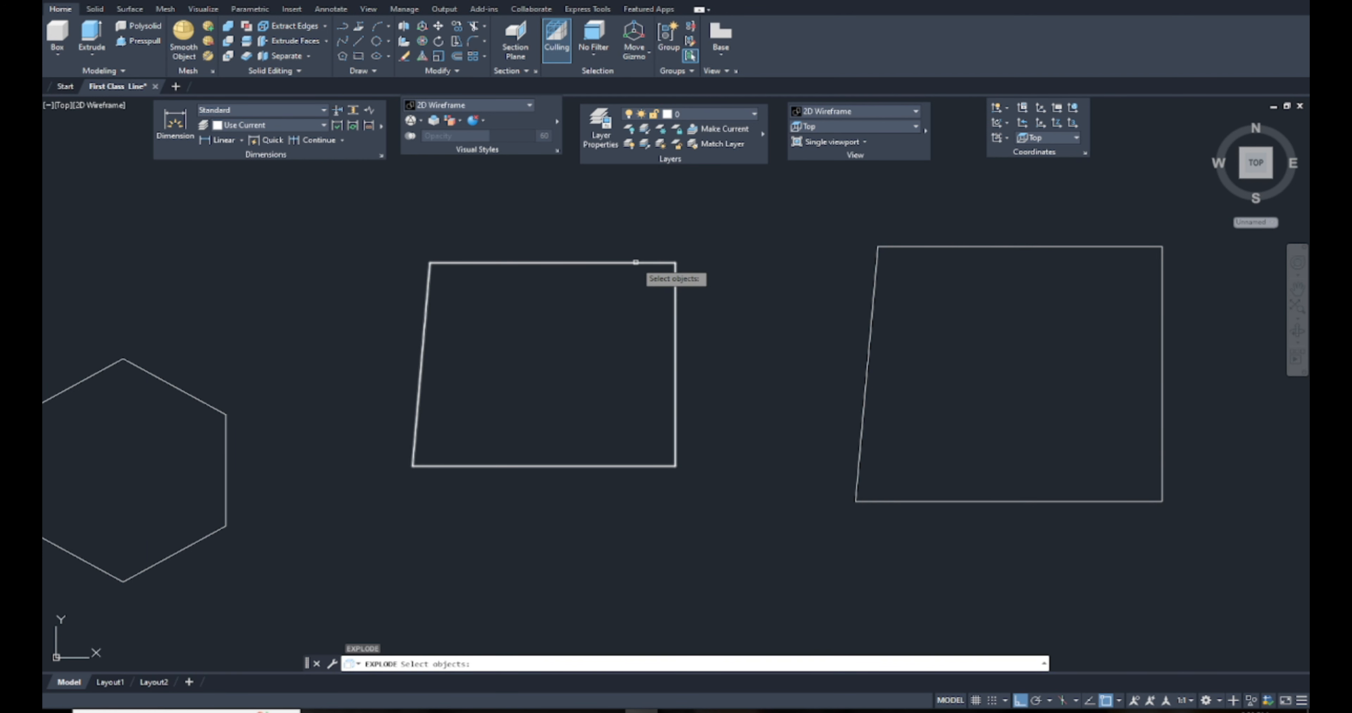
left_click(635, 262)
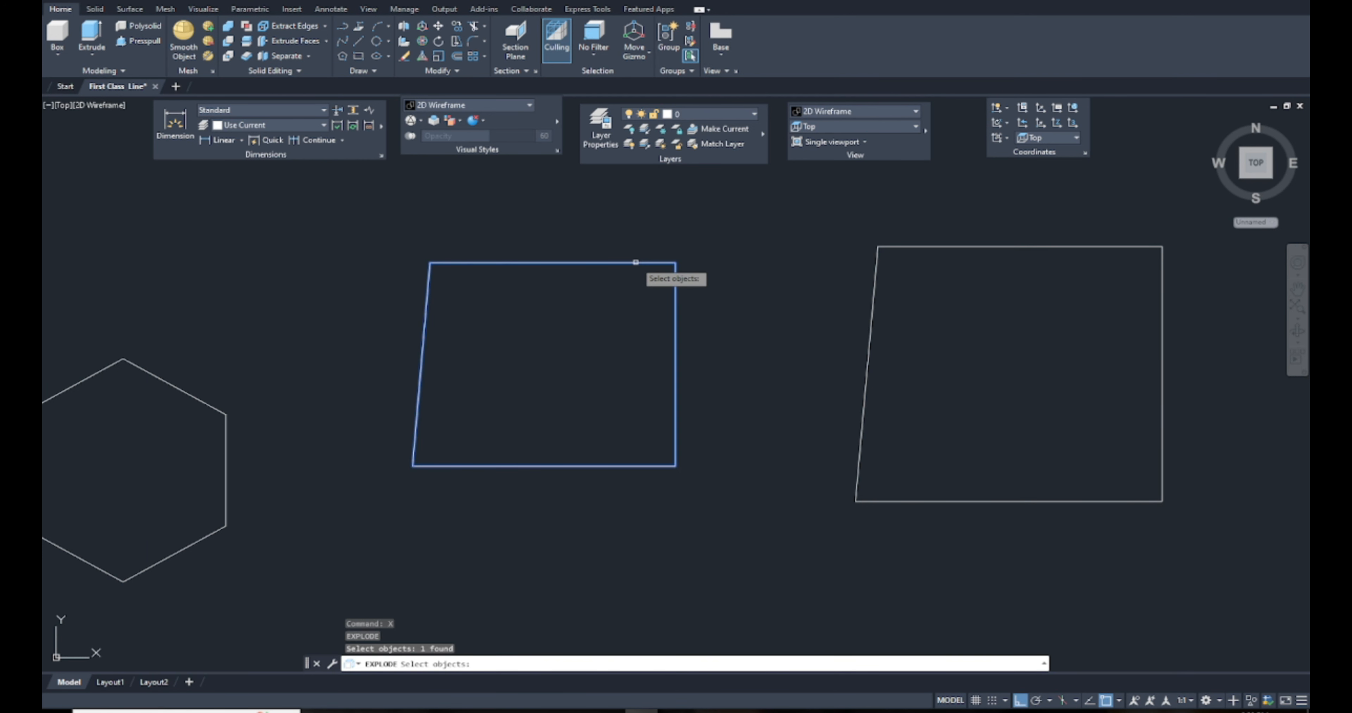
key("Return")
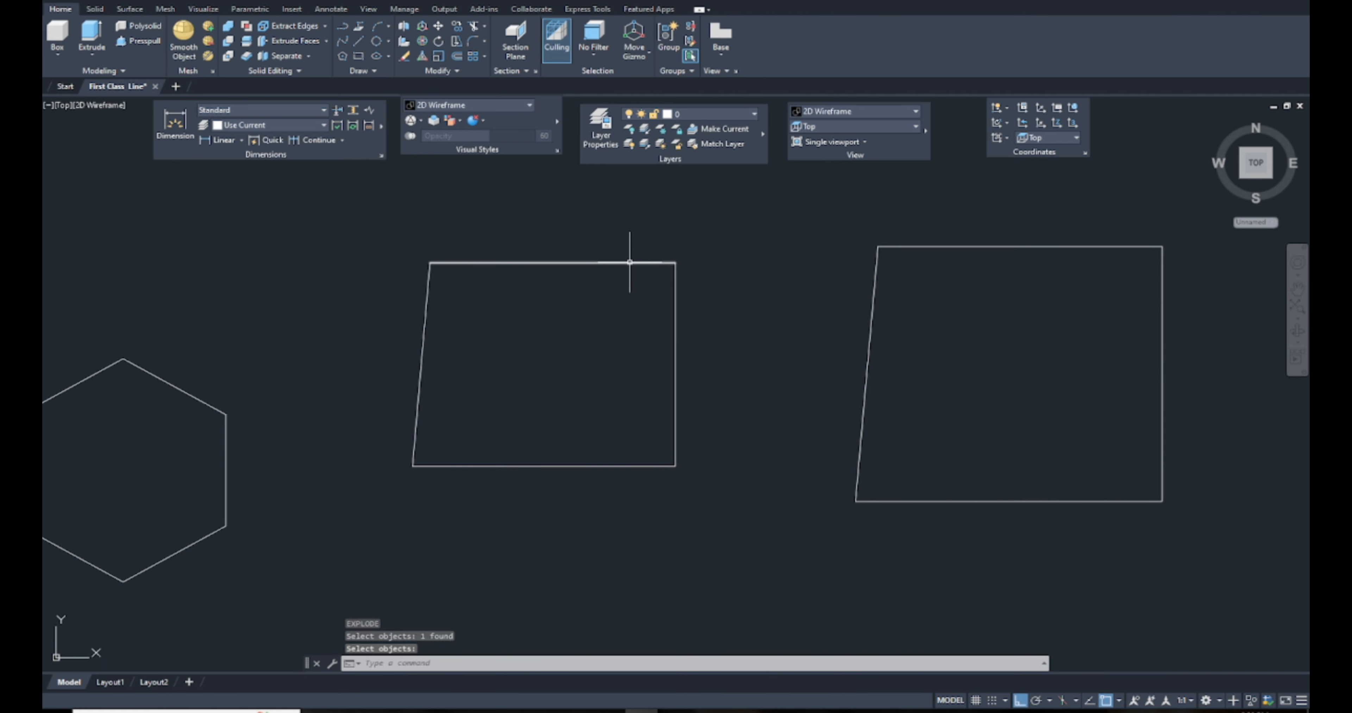
Step: Compare how the exploded shape's upper edge and the larger four-sided polyline are selected, leaving nothing selected
left_click(630, 262)
key("Escape")
scroll(679, 311, "down", 4)
scroll(680, 331, "up", 3)
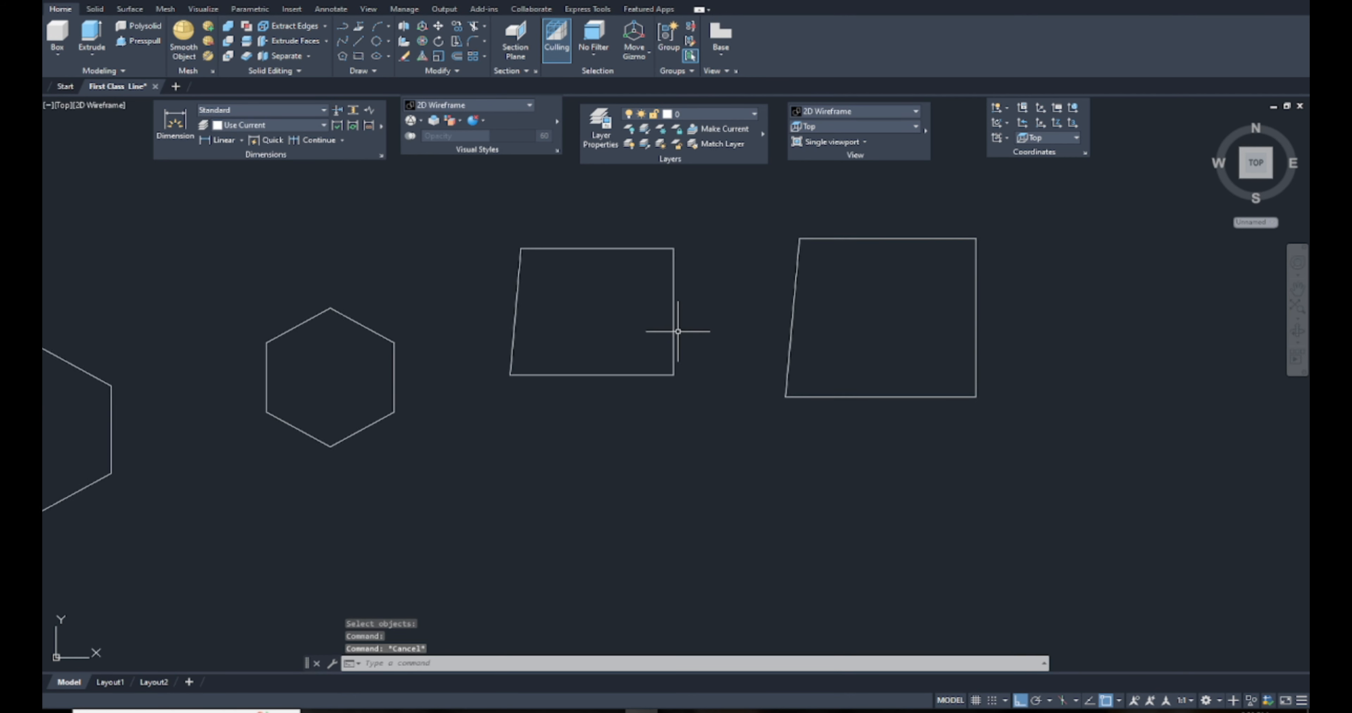
left_click(816, 270)
scroll(631, 283, "up", 4)
scroll(630, 279, "down", 6)
key("Escape")
middle_click_drag(529, 326, 765, 300)
middle_click_drag(450, 364, 544, 407)
middle_click_drag(724, 271, 633, 283)
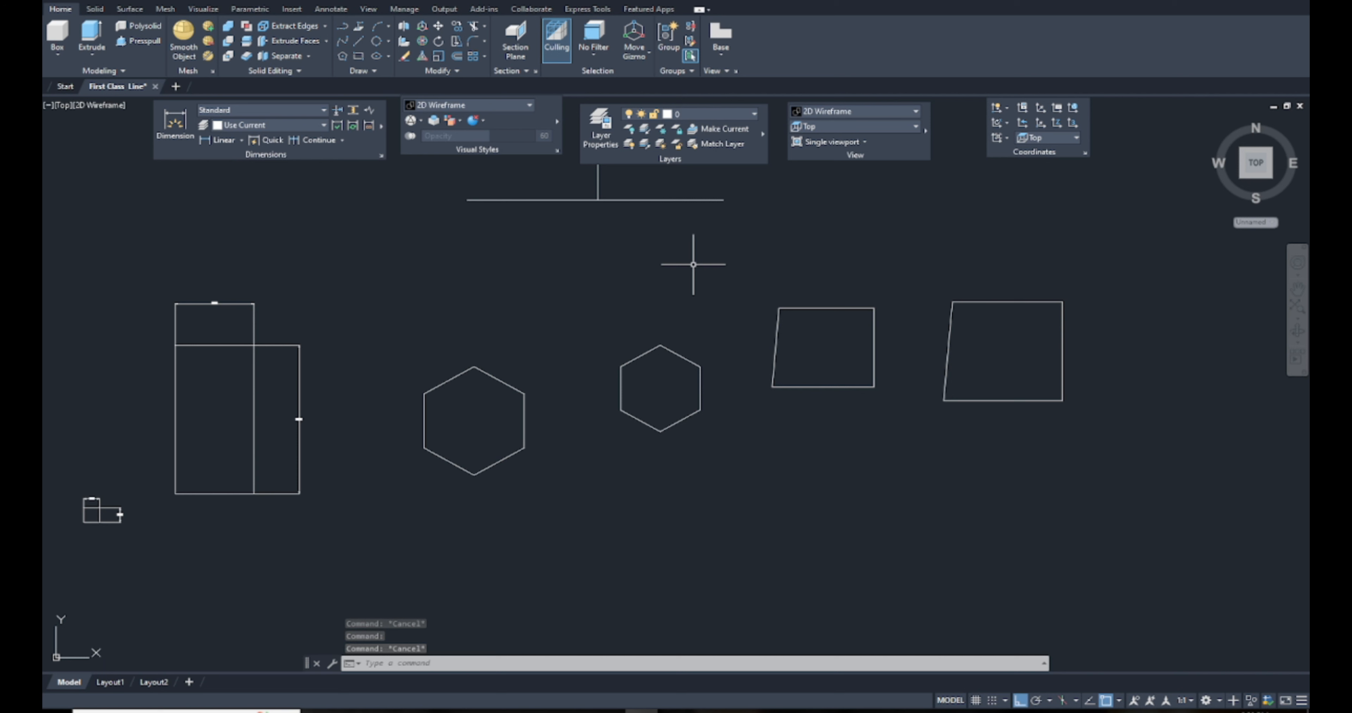
Step: Review the available UCS orientations and choose Top
left_click(1051, 137)
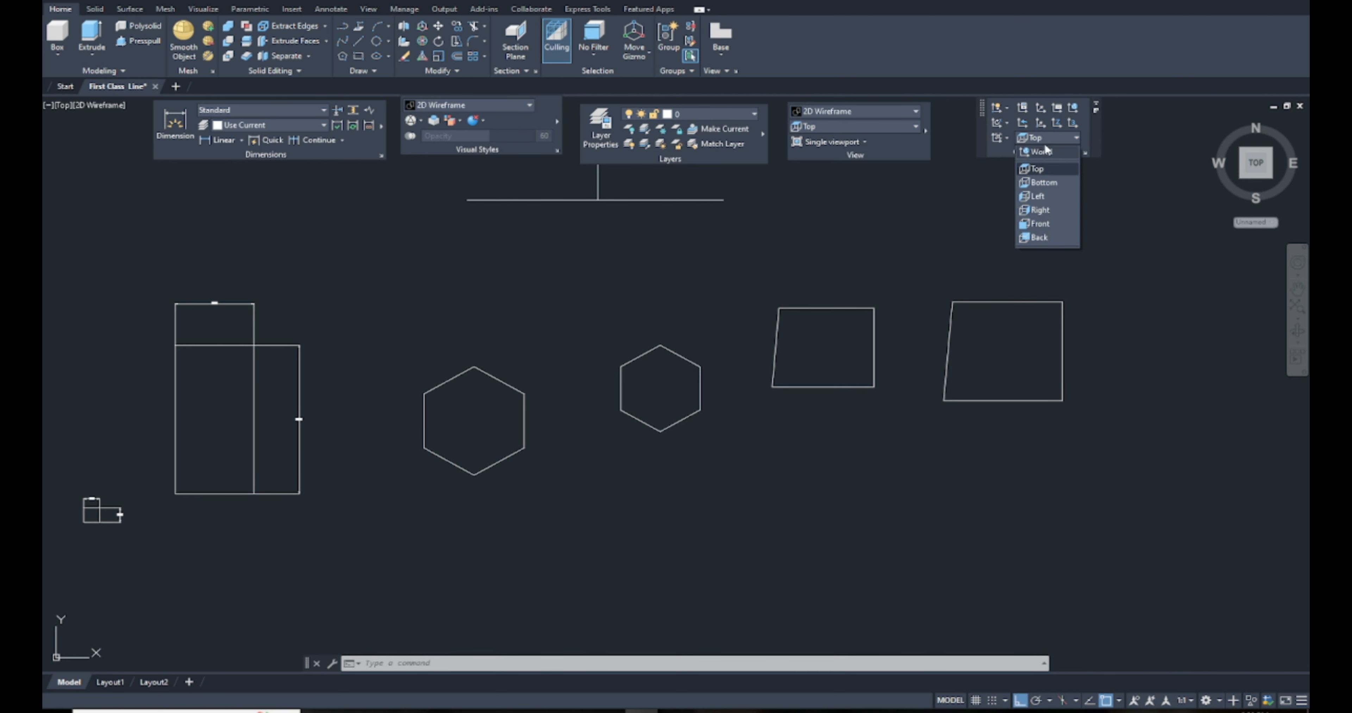
left_click(1042, 149)
middle_click_drag(1050, 199, 993, 217)
left_click(1064, 137)
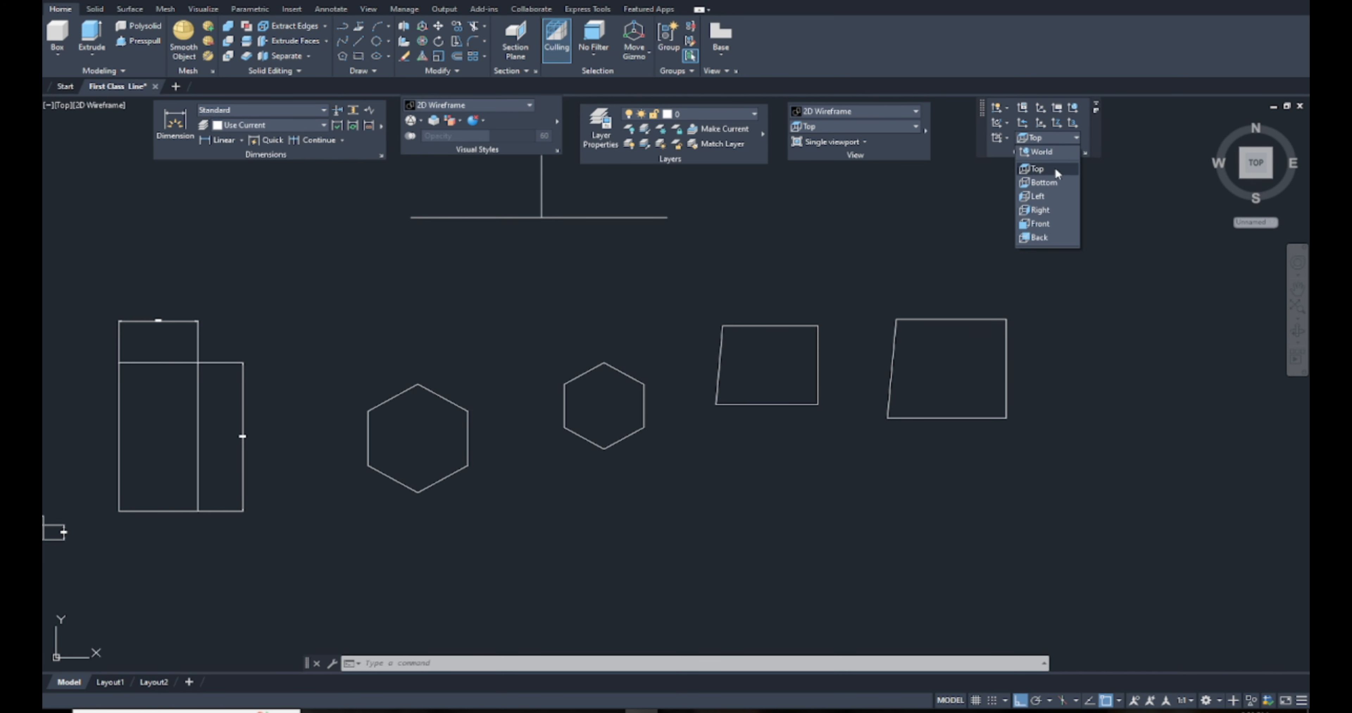
left_click(1119, 221)
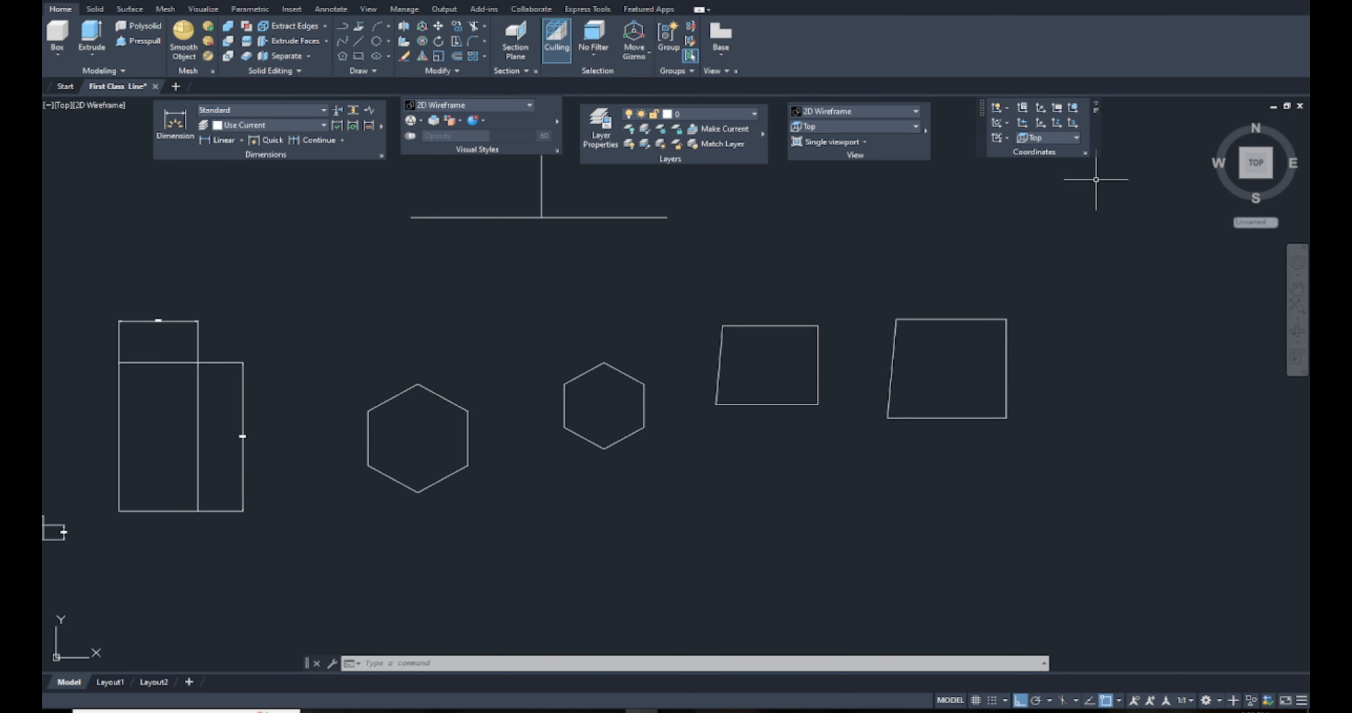
left_click(1057, 139)
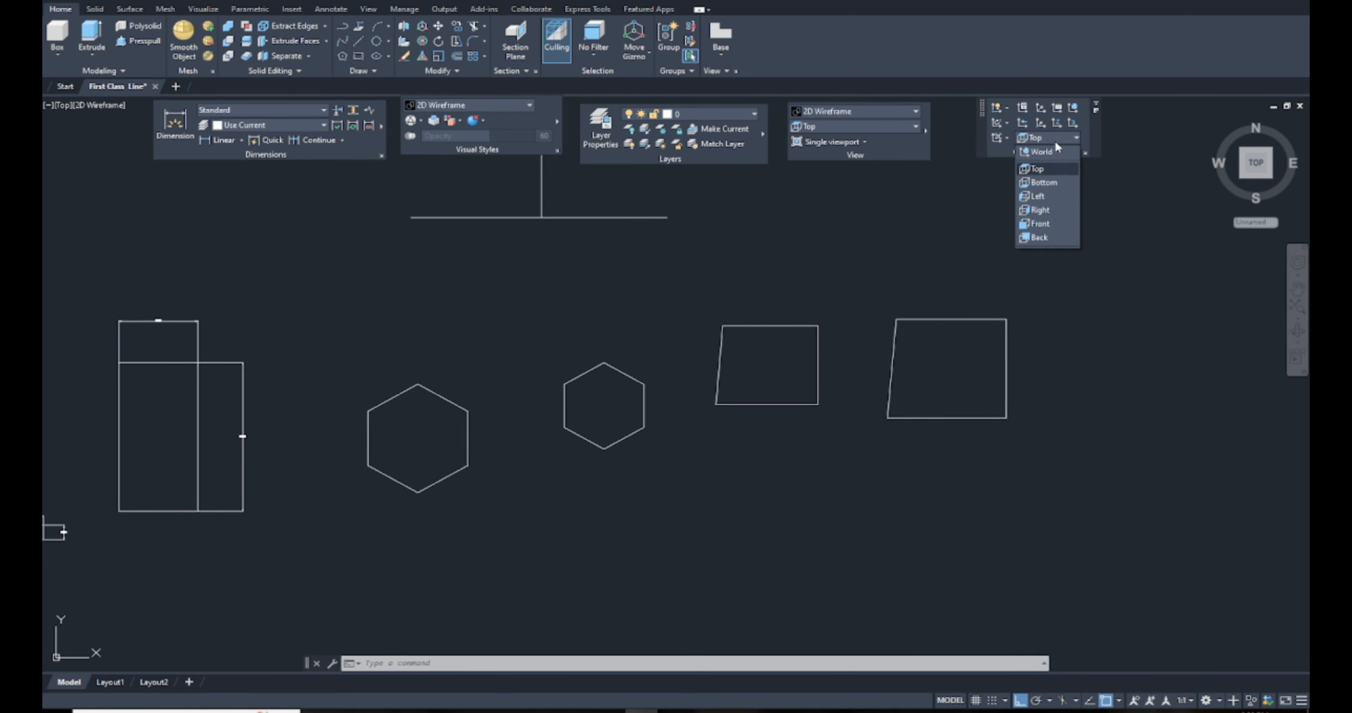
left_click(1046, 170)
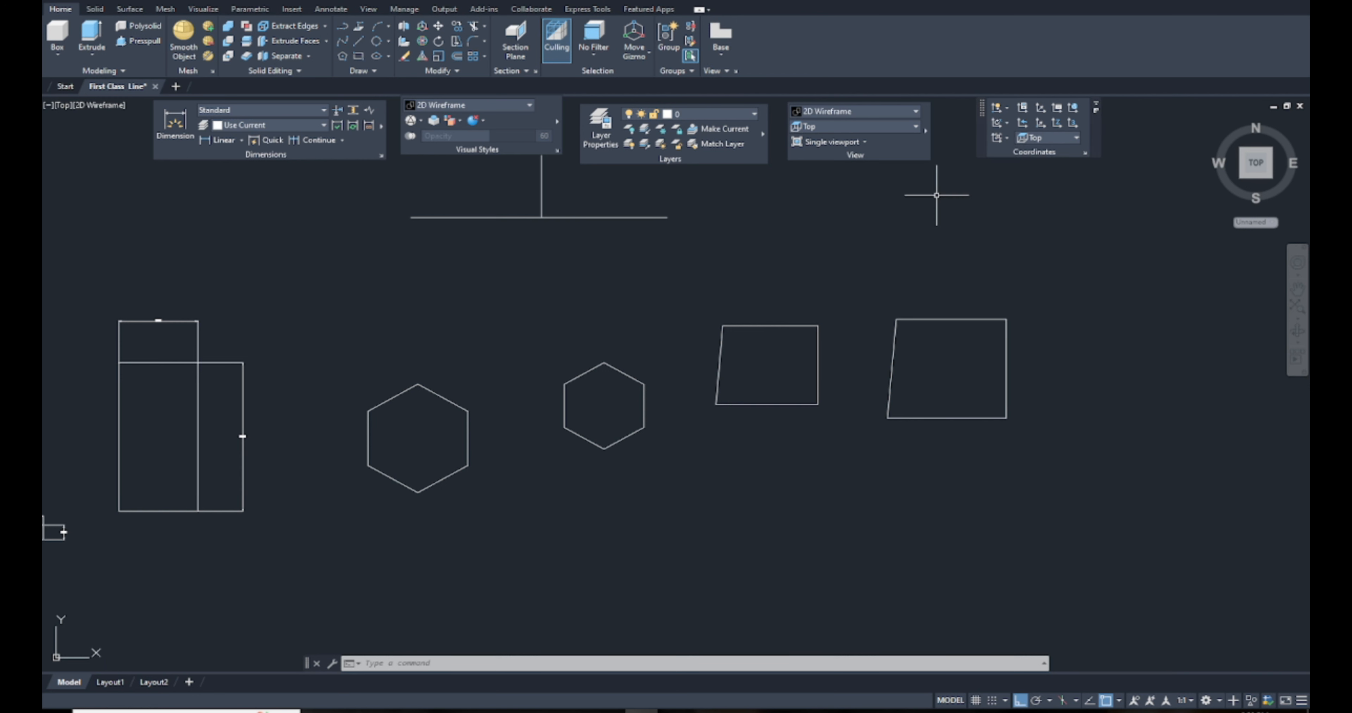
Step: Switch to the Front view and inspect the flat shapes edge-on, leaving nothing selected
left_click(840, 128)
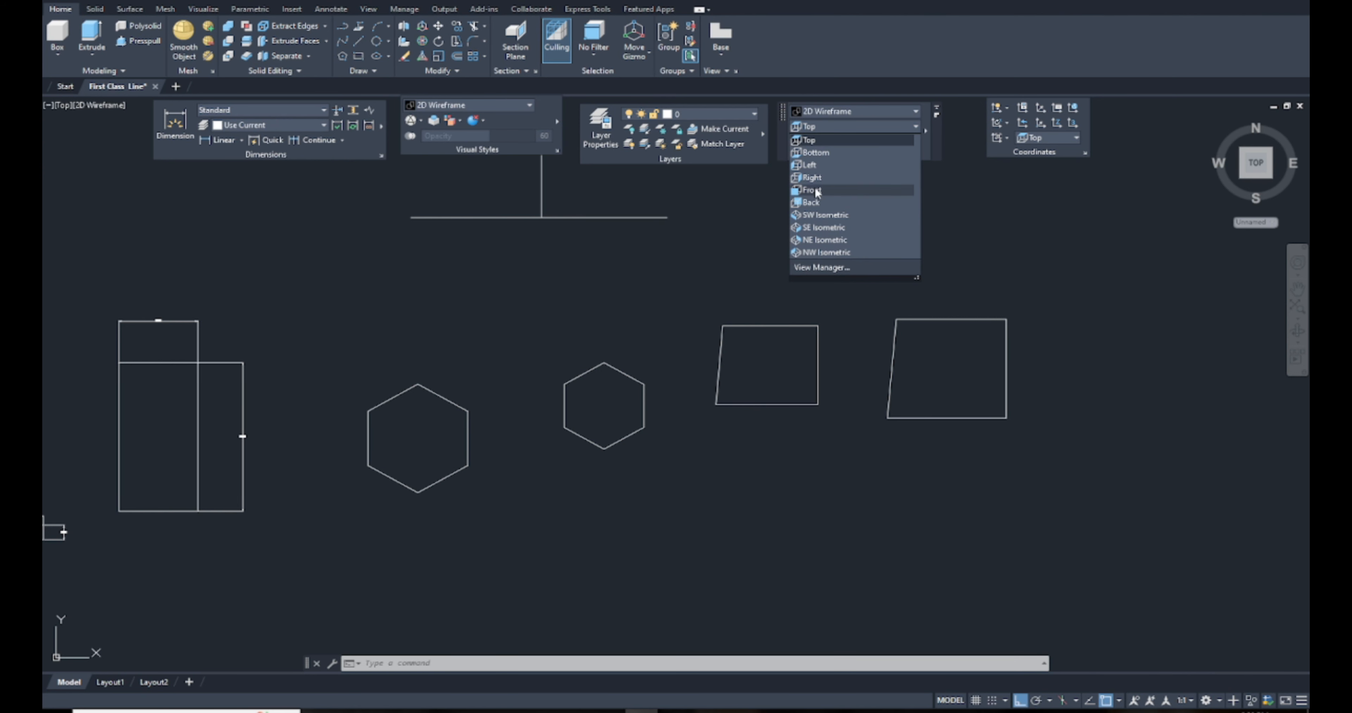
left_click(817, 192)
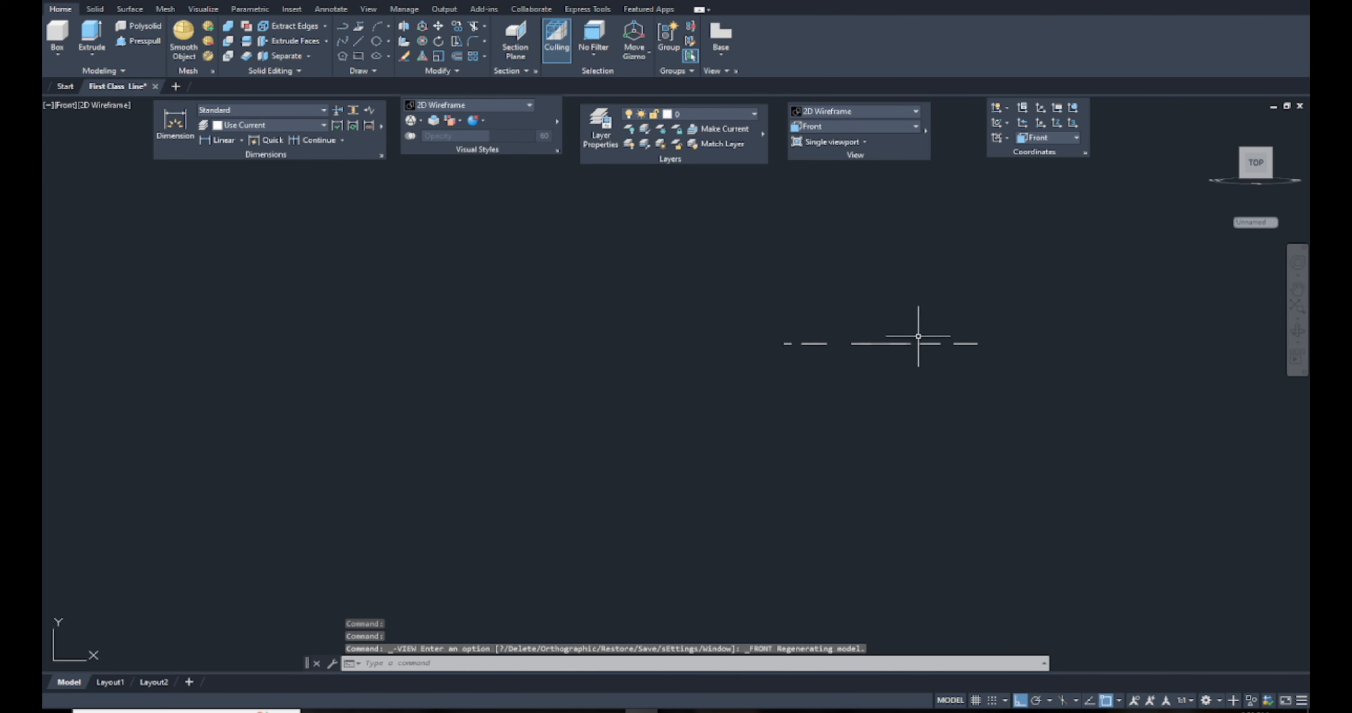
left_click(1042, 315)
left_click(697, 384)
scroll(910, 346, "up", 8)
key("Escape")
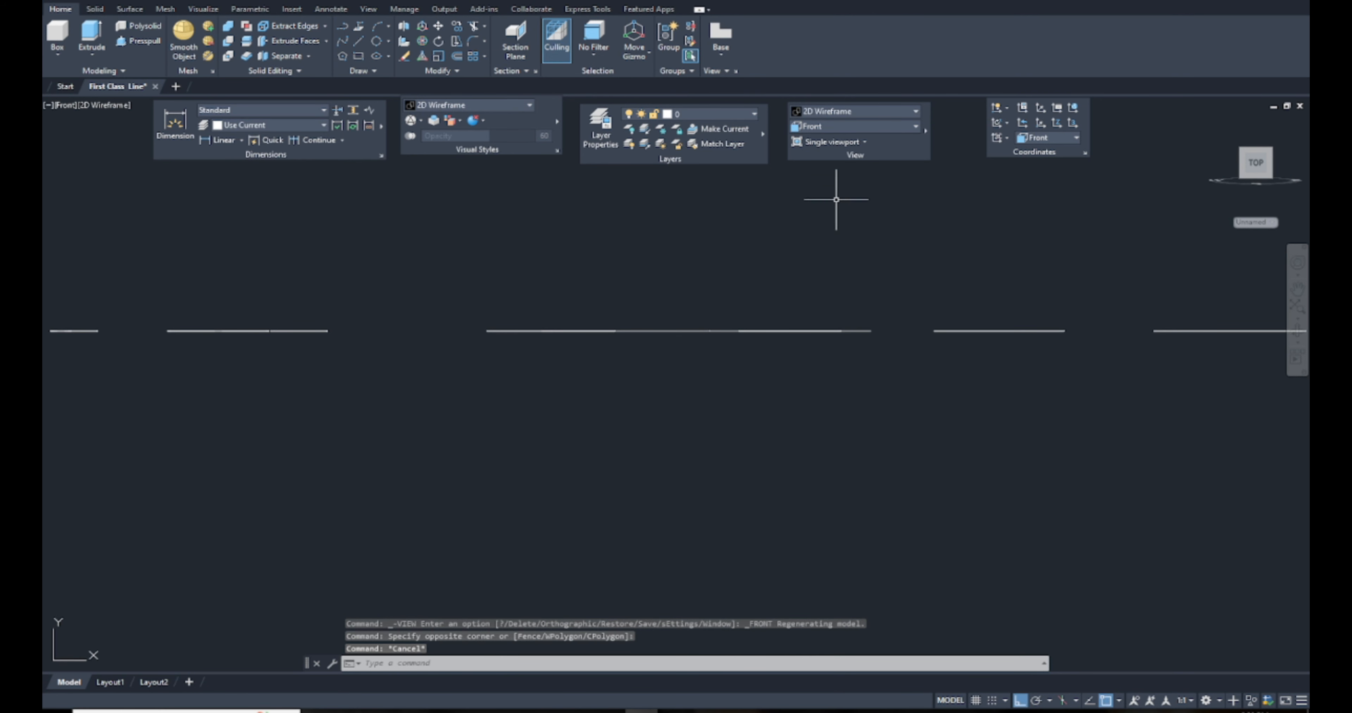
Step: Switch to the SW Isometric view, look over the shapes and check the list of UCS orientations
left_click(870, 126)
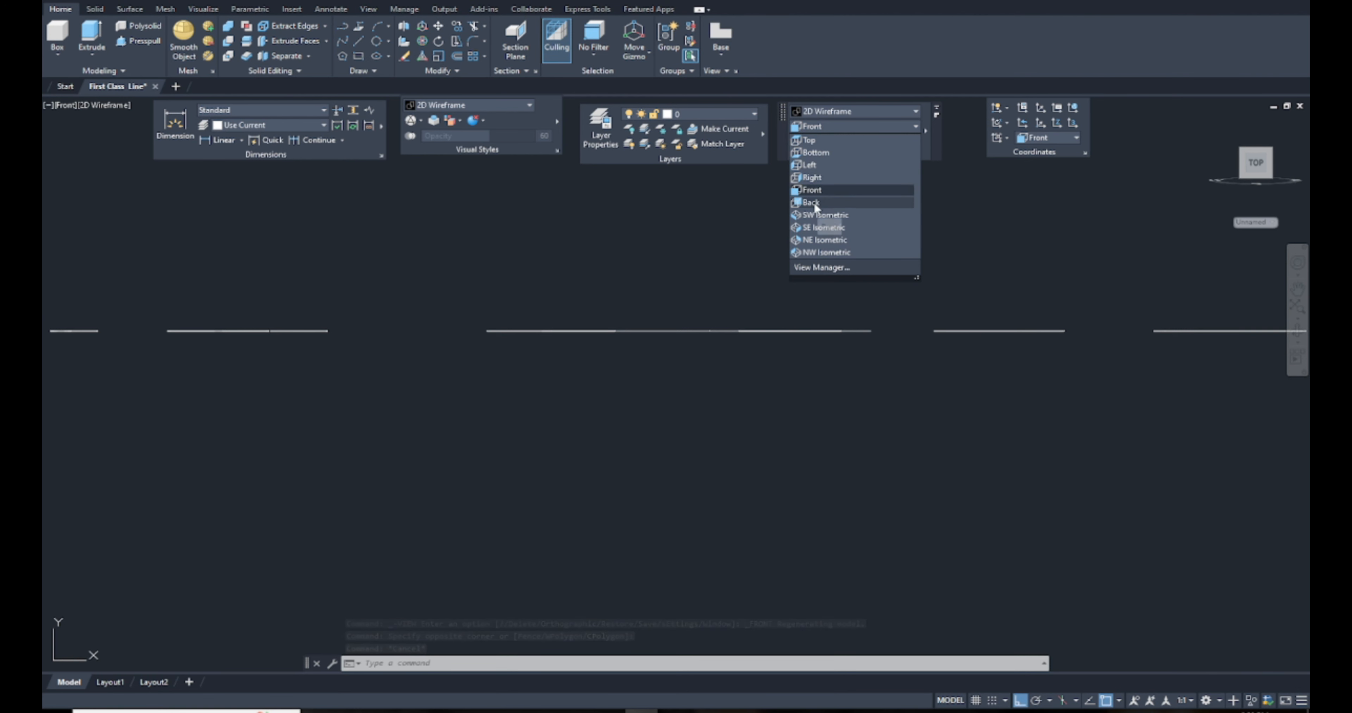
left_click(833, 217)
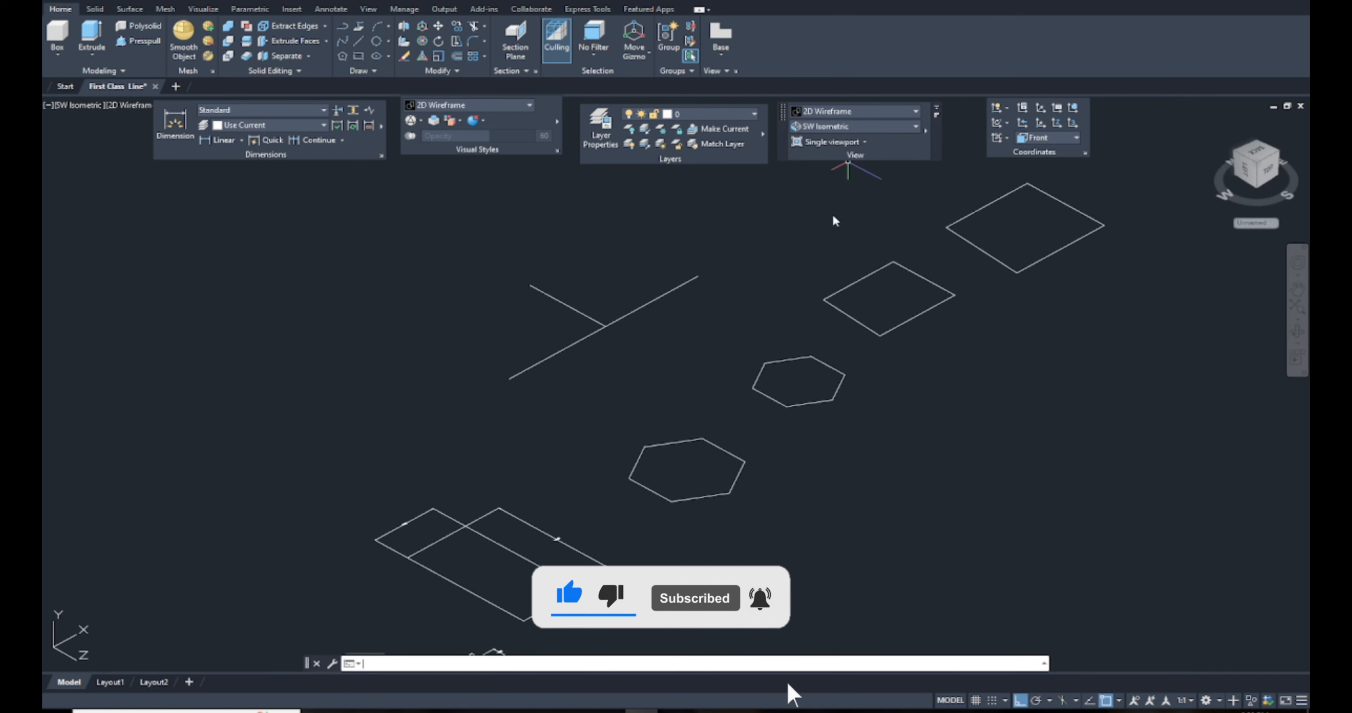
scroll(892, 386, "up", 2)
scroll(861, 362, "down", 4)
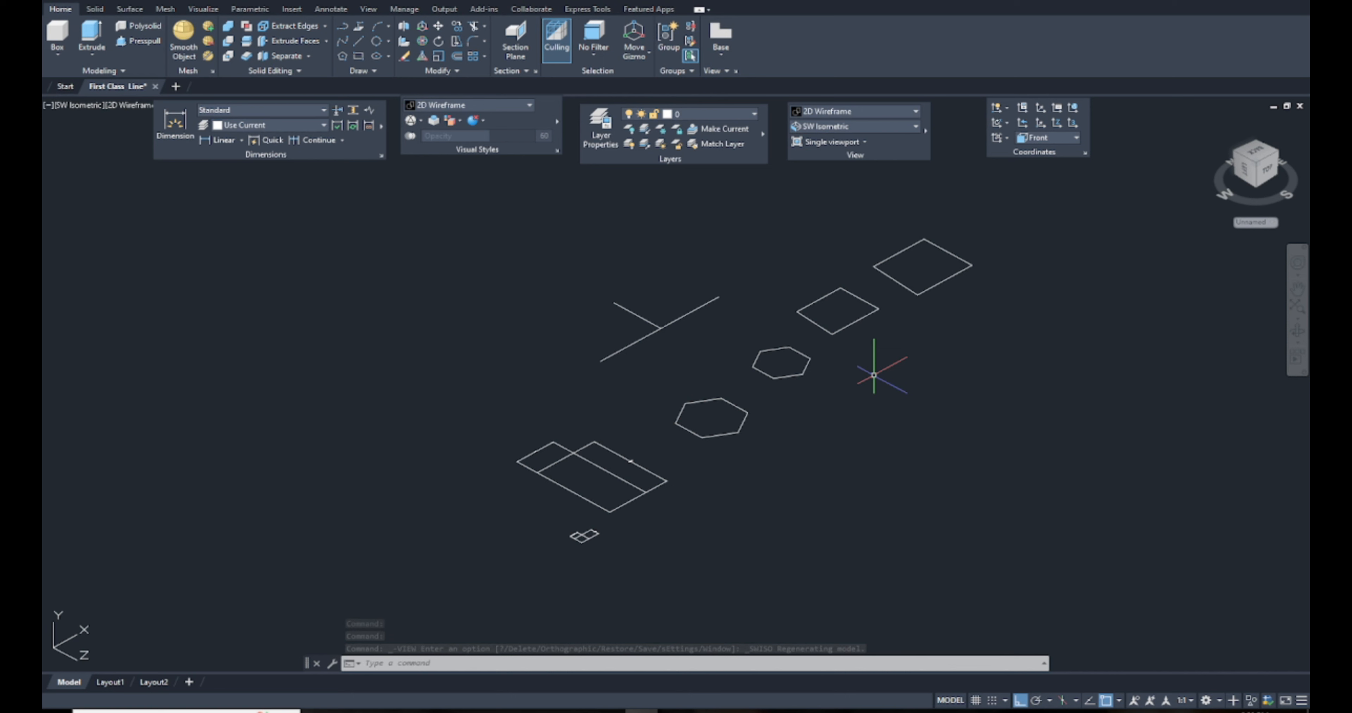
middle_click_drag(915, 346, 814, 371)
middle_click_drag(973, 274, 861, 357)
key("Escape")
key("Escape")
key("Escape")
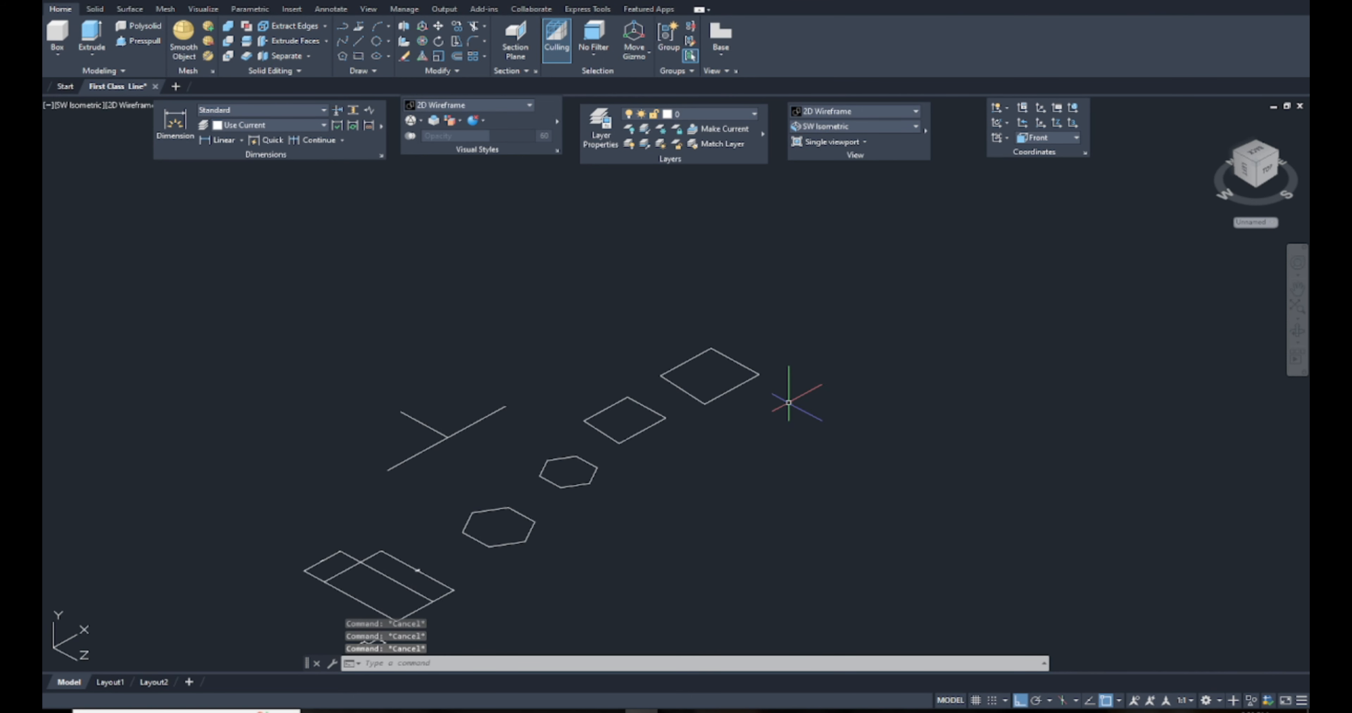
left_click(1053, 138)
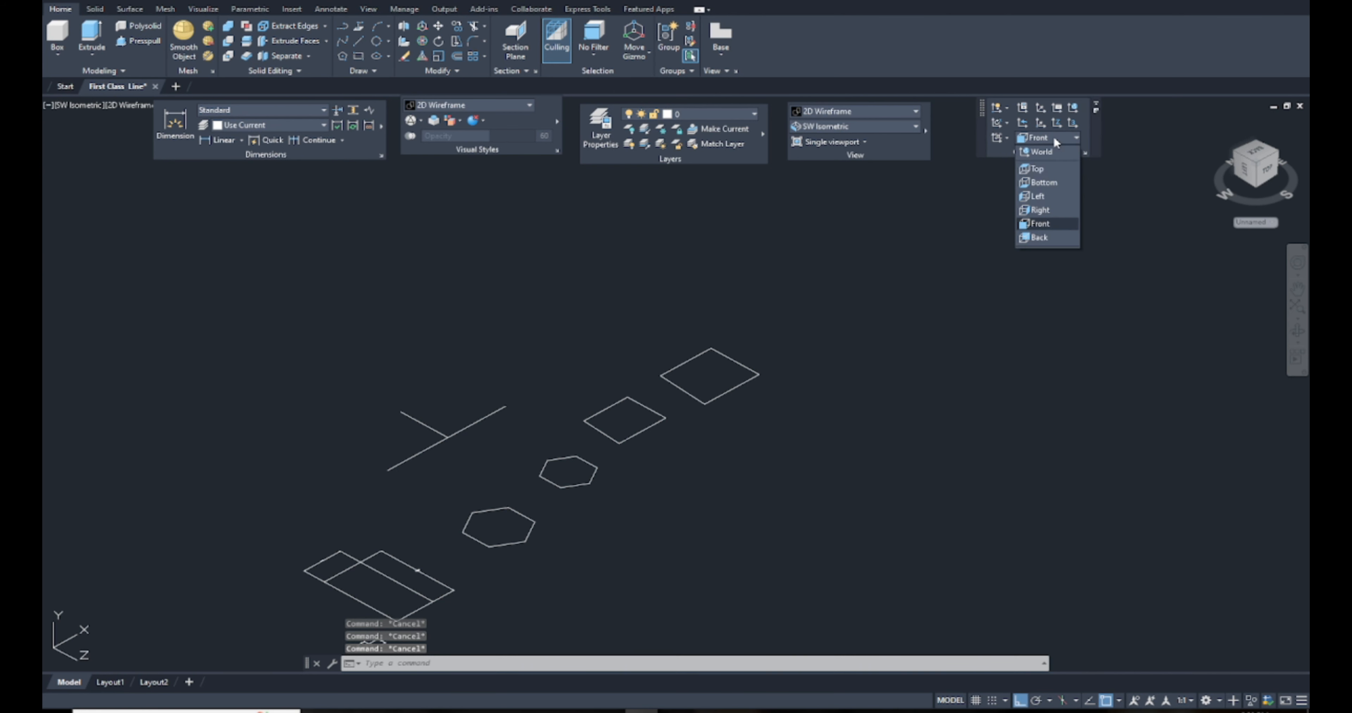
left_click(948, 214)
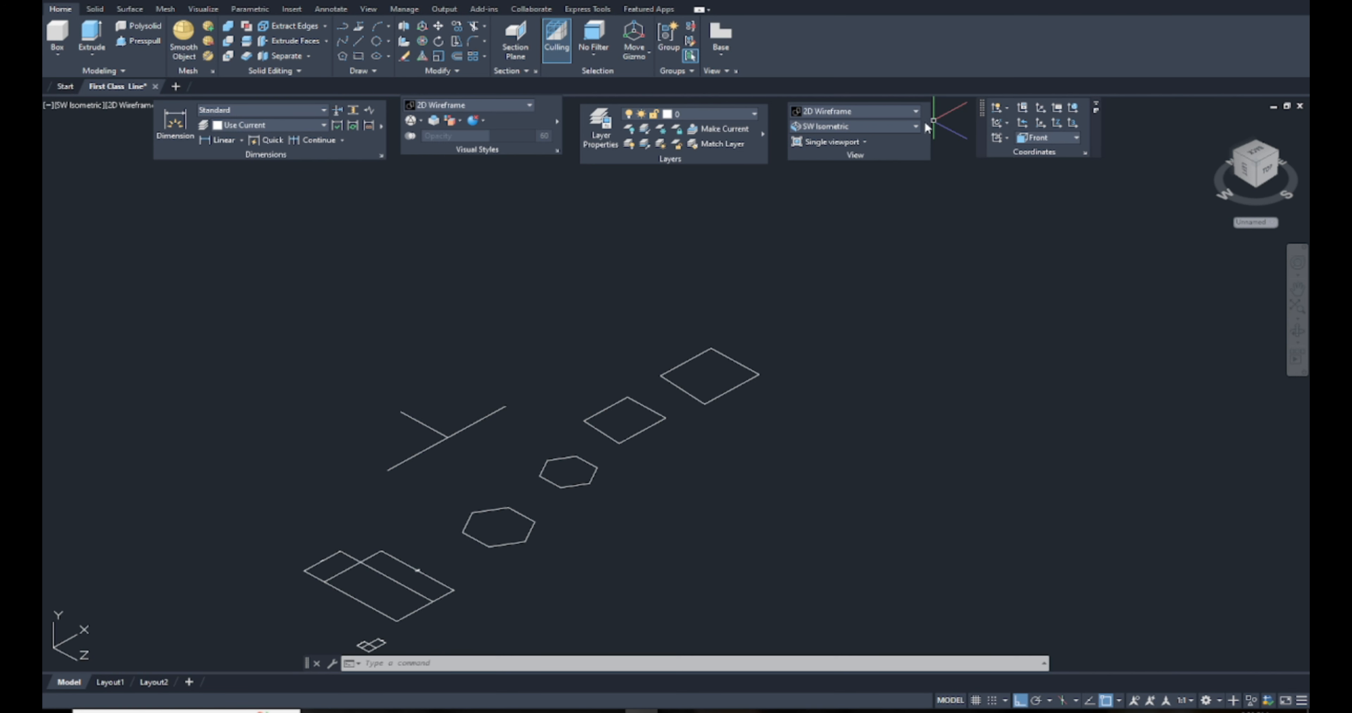
Step: Change the view to Top, to Front and back to SW Isometric so the UCS follows the Front orientation
left_click(902, 126)
left_click(818, 140)
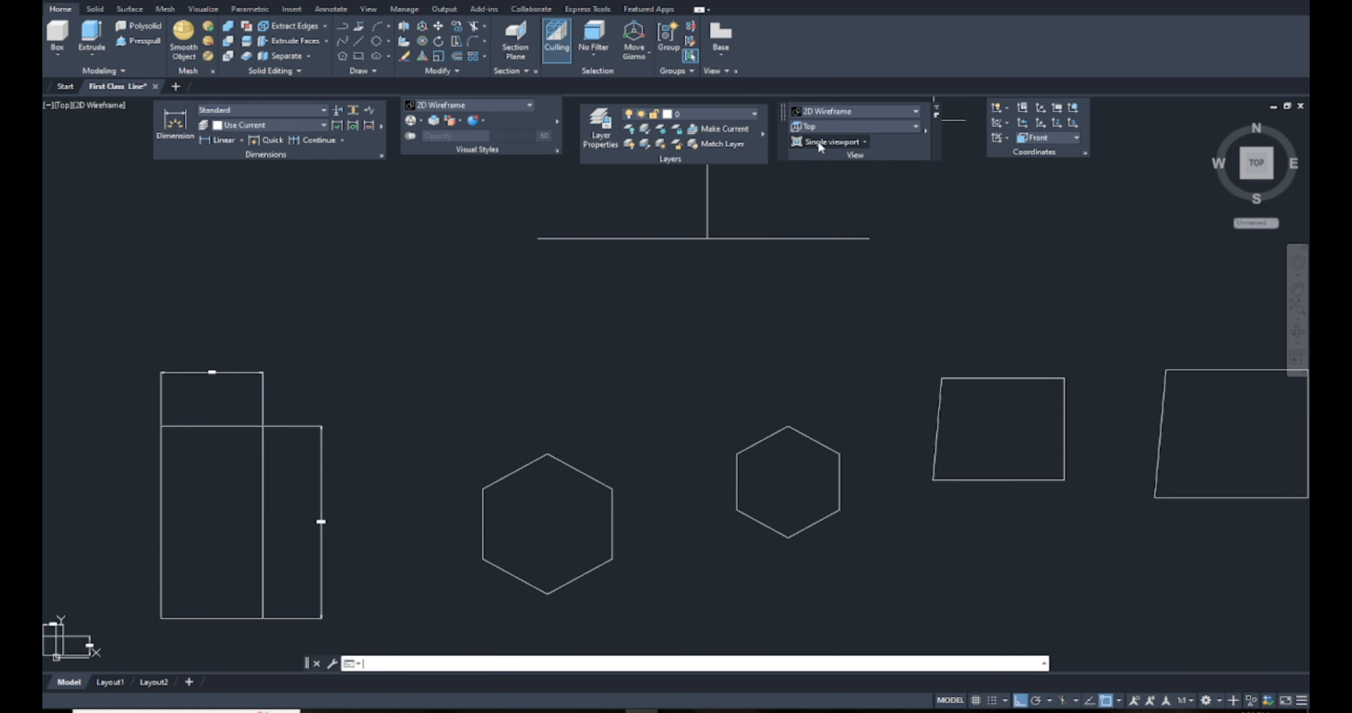
left_click(827, 126)
left_click(814, 190)
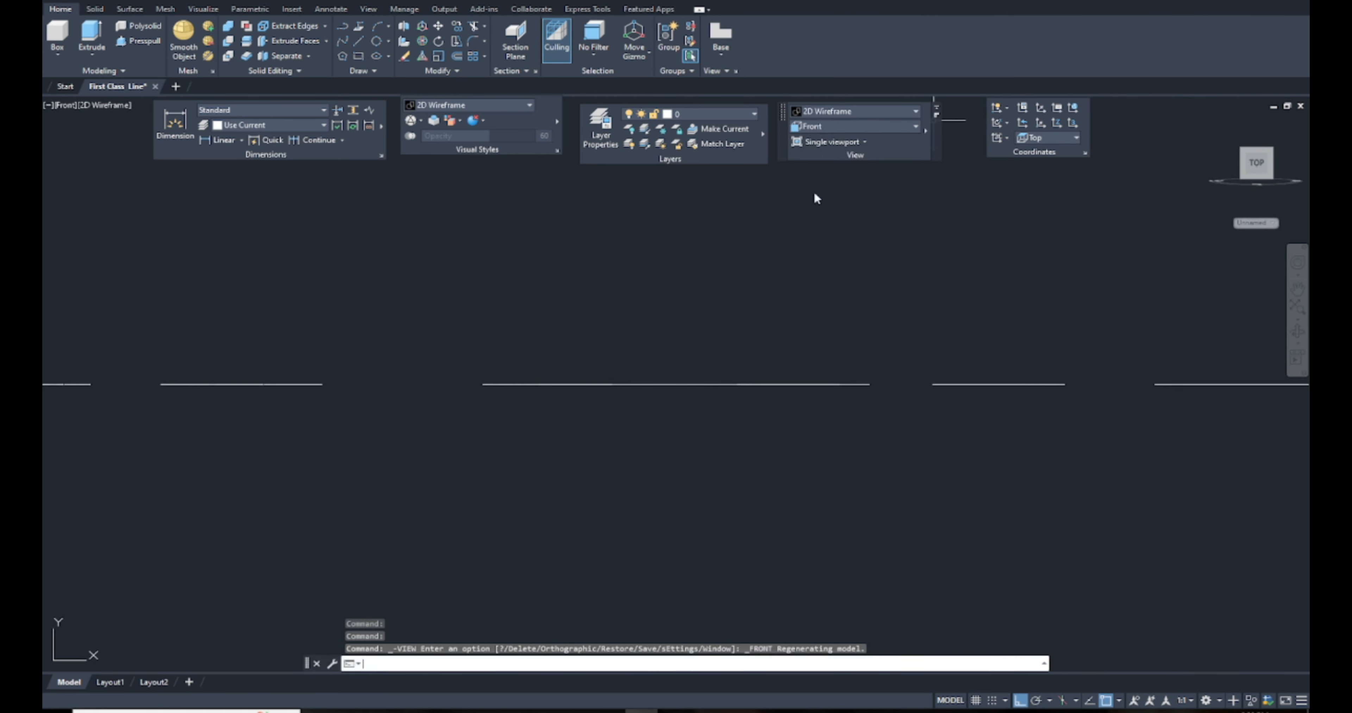
left_click(842, 128)
left_click(839, 215)
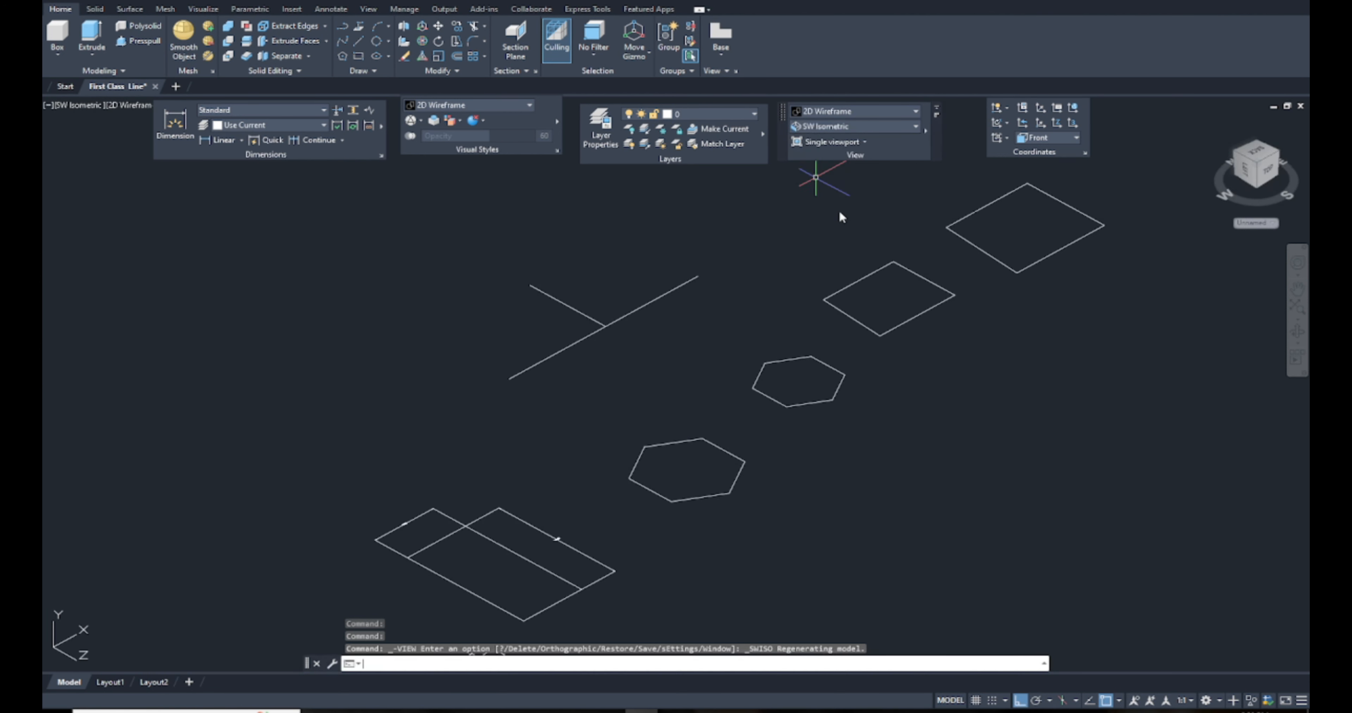
Step: Examine the available visual styles and the layer list without changing either
left_click(880, 112)
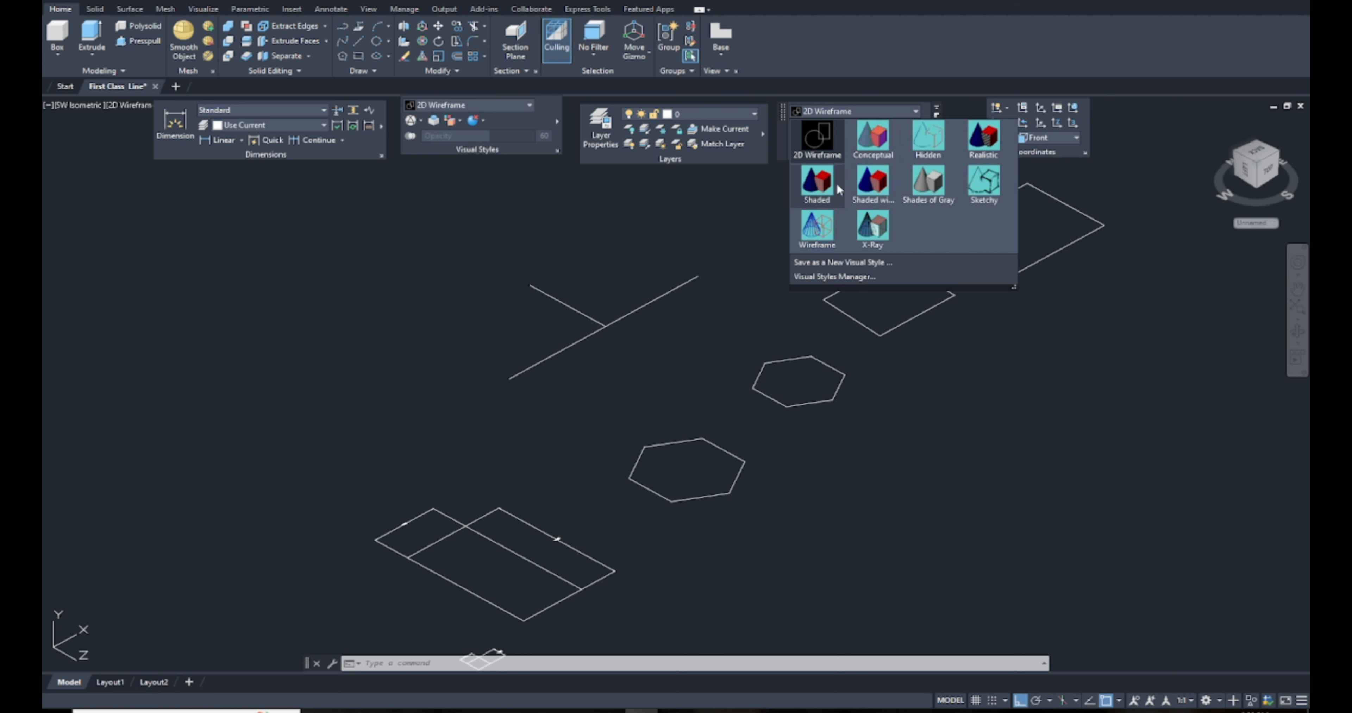
left_click(729, 115)
left_click(719, 122)
middle_click_drag(760, 221, 680, 232)
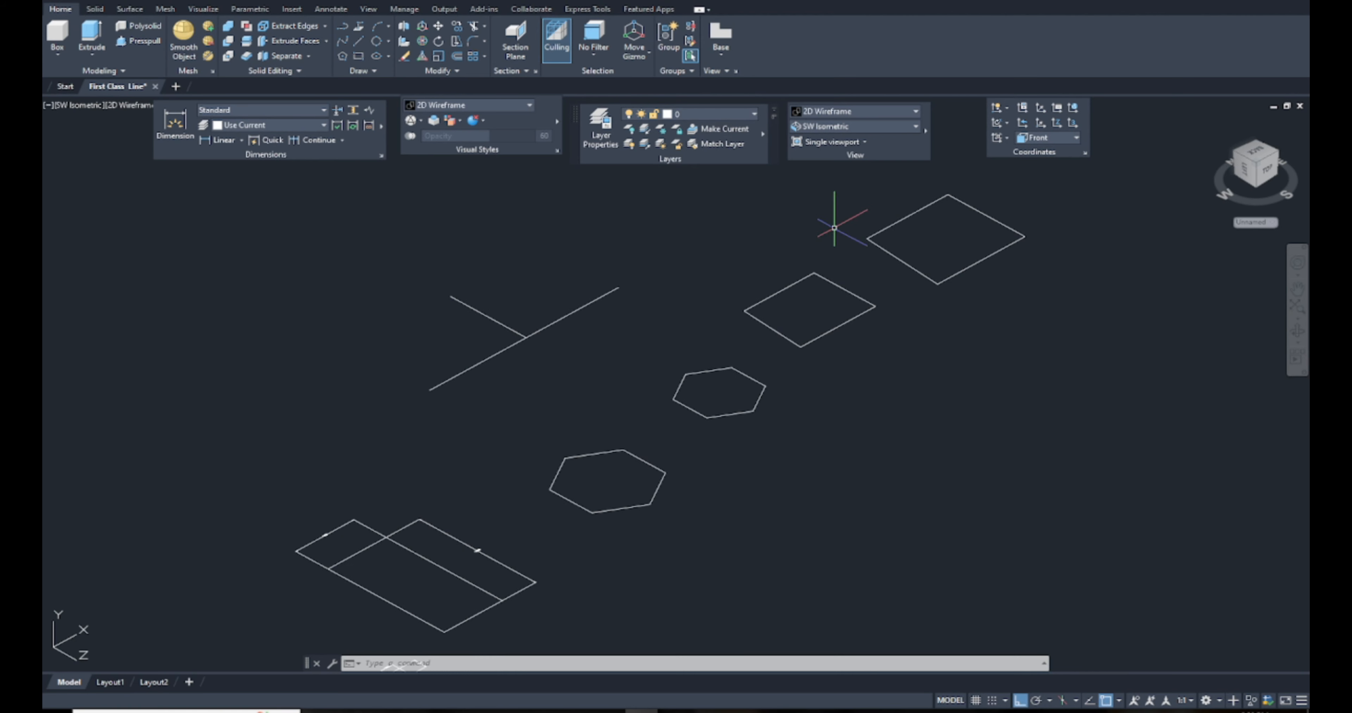
left_click(721, 116)
left_click(720, 113)
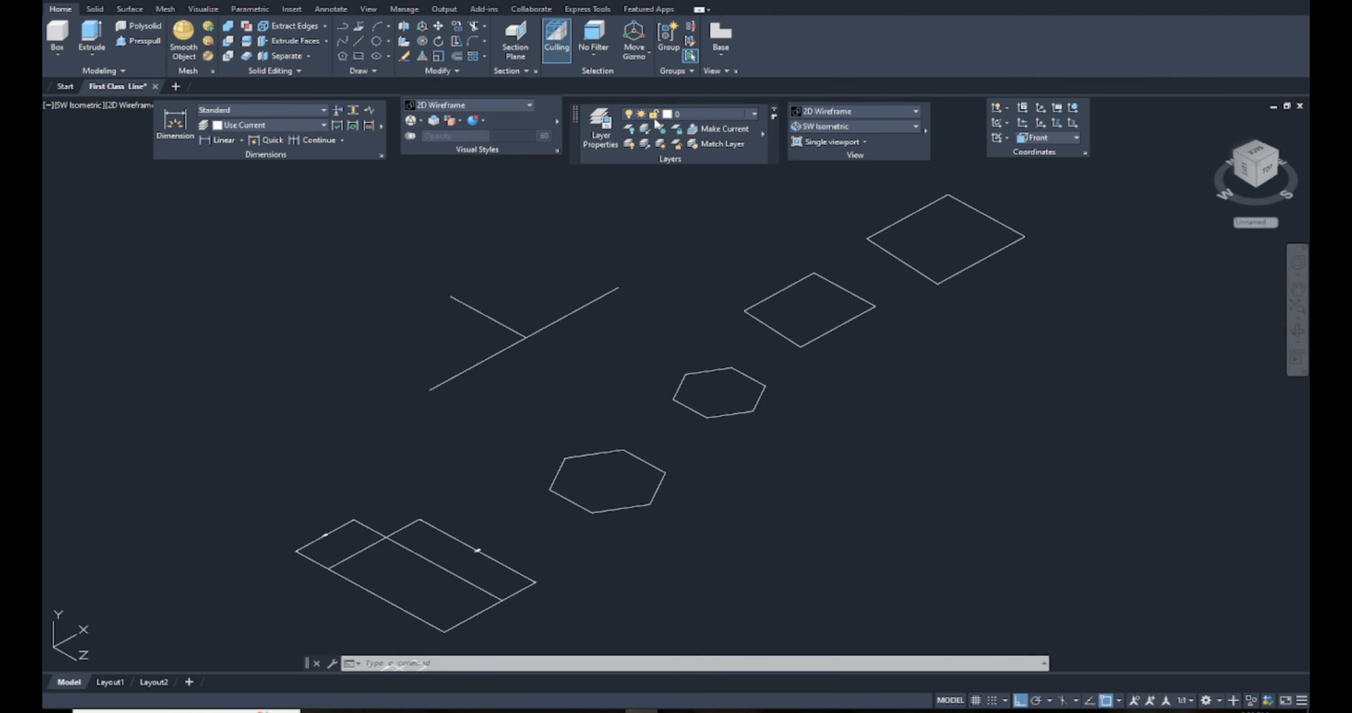
Step: Create a new layer named rec and close the layer manager
left_click(601, 138)
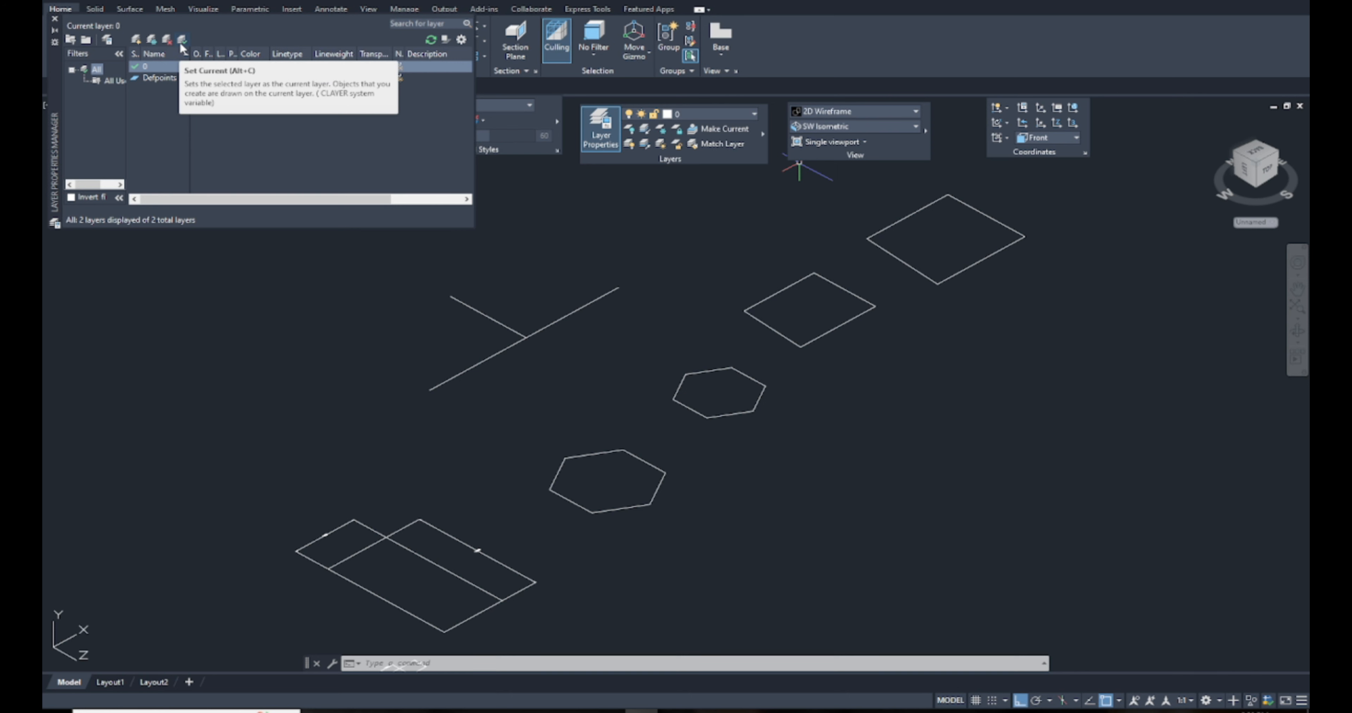
left_click(136, 40)
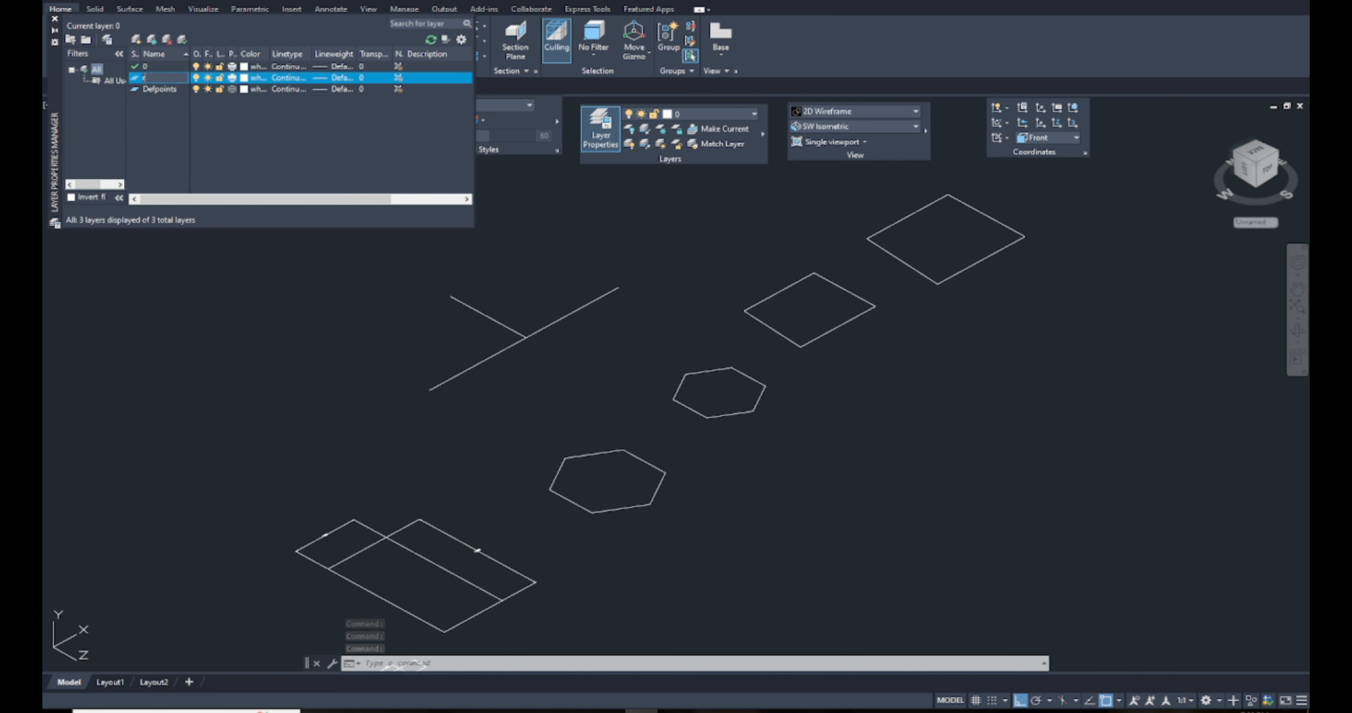
key("Return")
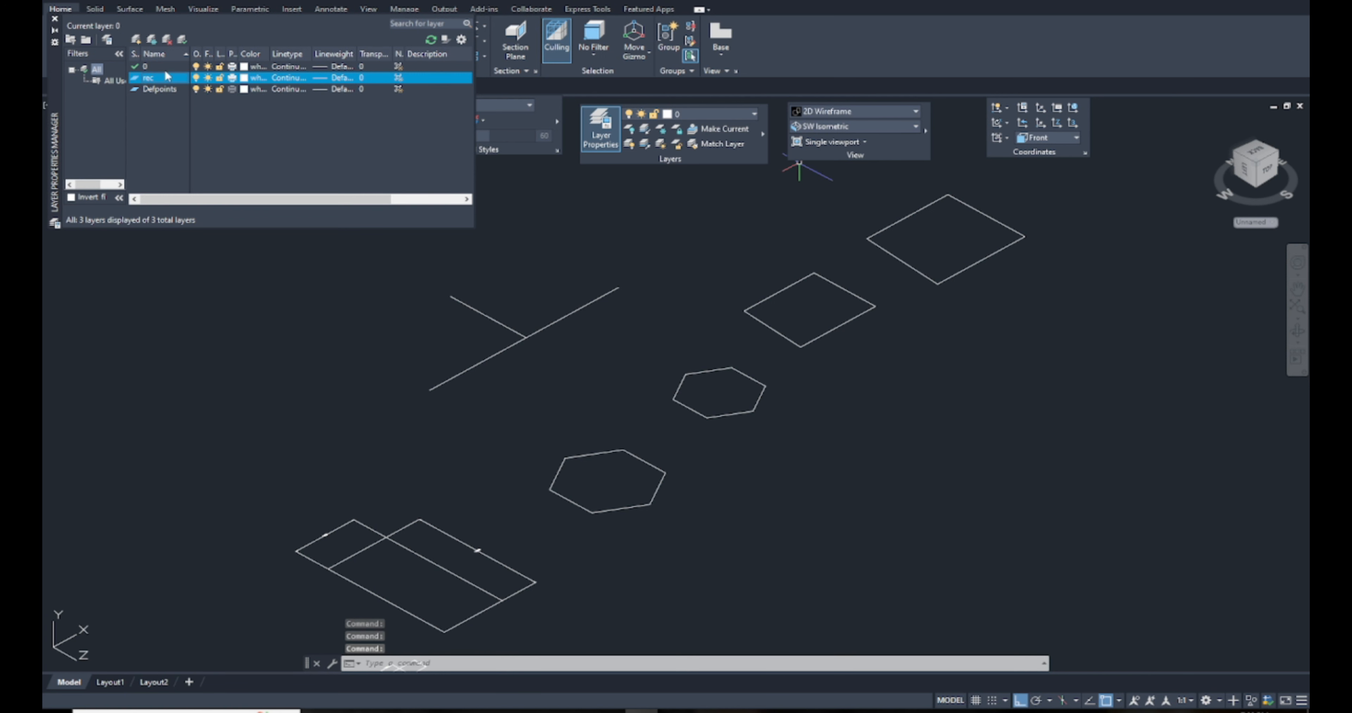
left_click(55, 19)
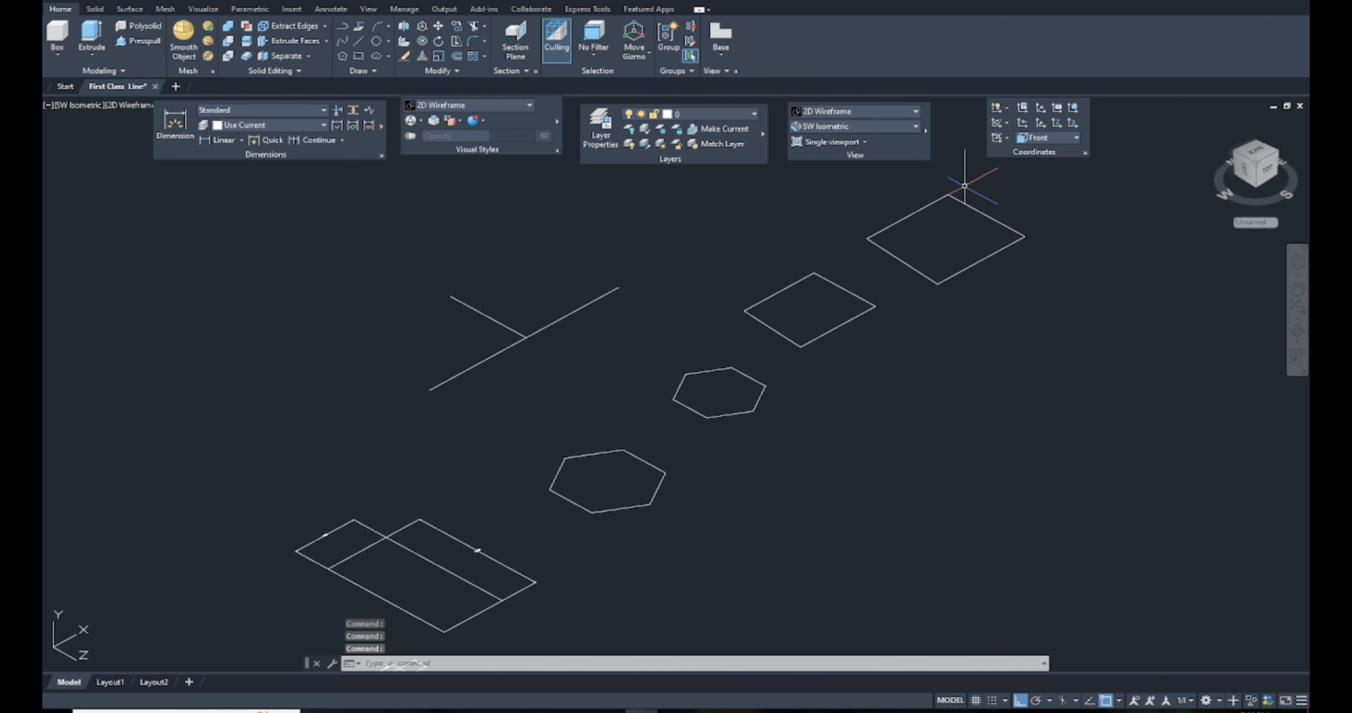
Step: Assign the four edges of the large upper quadrilateral to the rec layer and clear the selection
left_click(1006, 185)
left_click(883, 294)
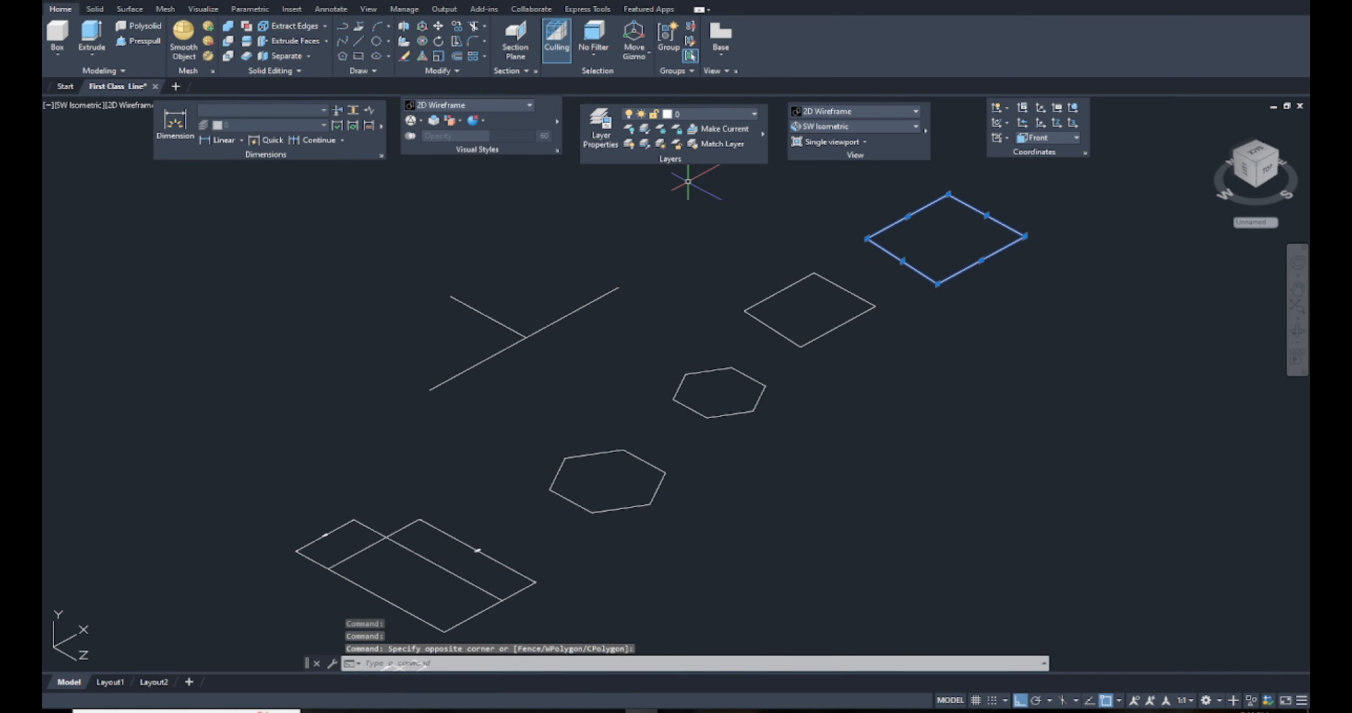
left_click(722, 115)
left_click(704, 152)
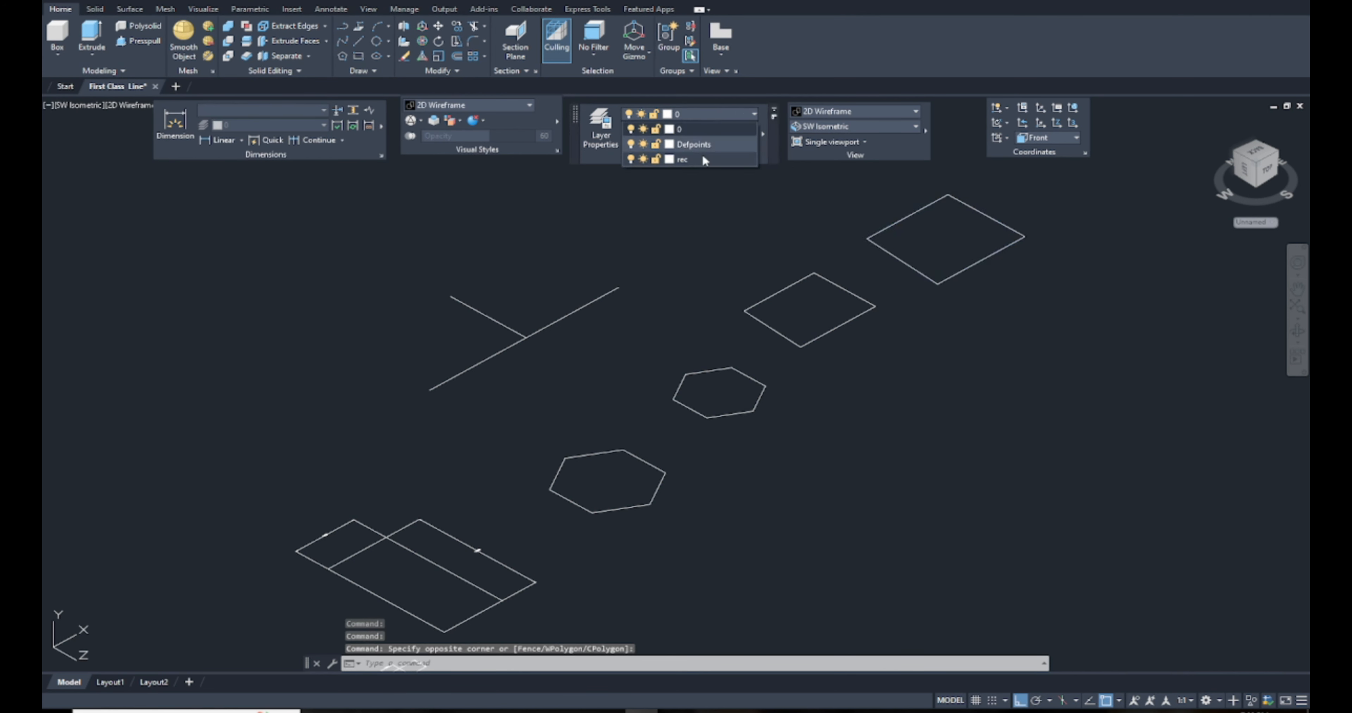
left_click(747, 115)
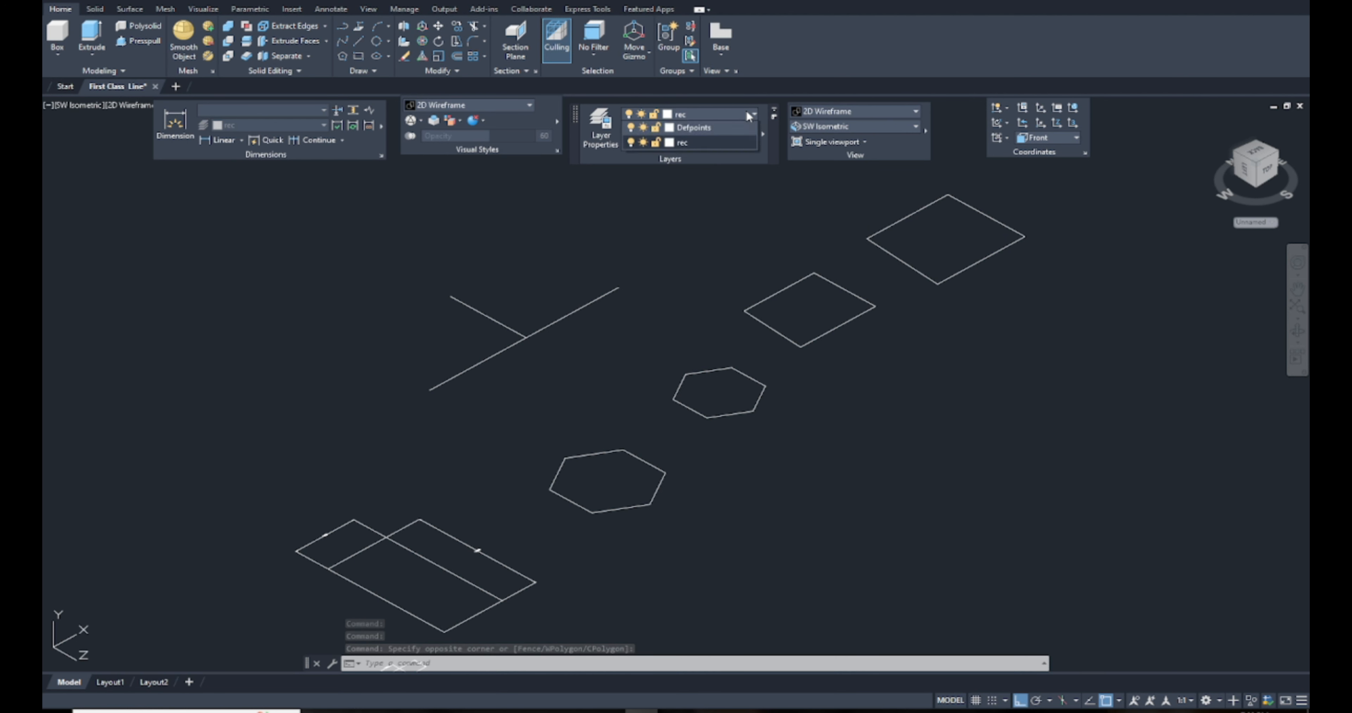
left_click(1001, 283)
key("Escape")
key("Escape")
middle_click_drag(1005, 186, 992, 224)
left_click(992, 224)
key("Escape")
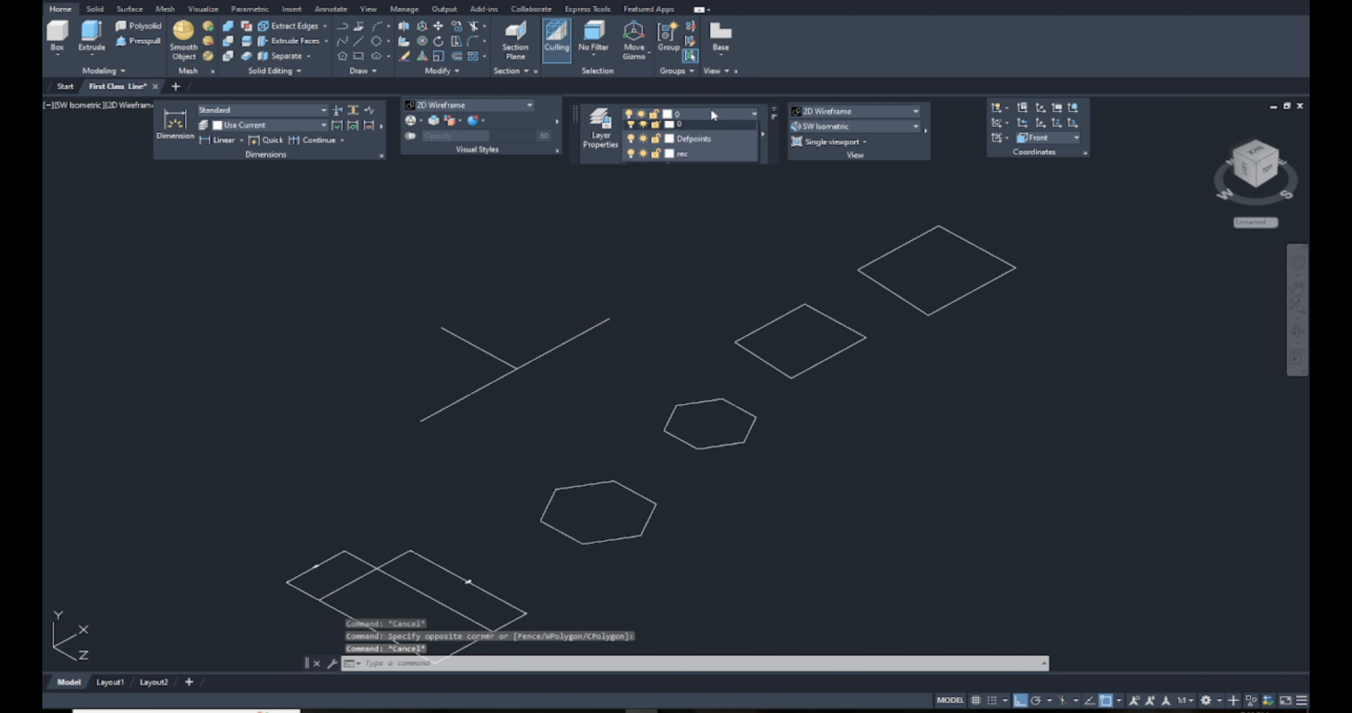
Step: Turn the rec layer off and on twice, then freeze and thaw it
left_click(706, 111)
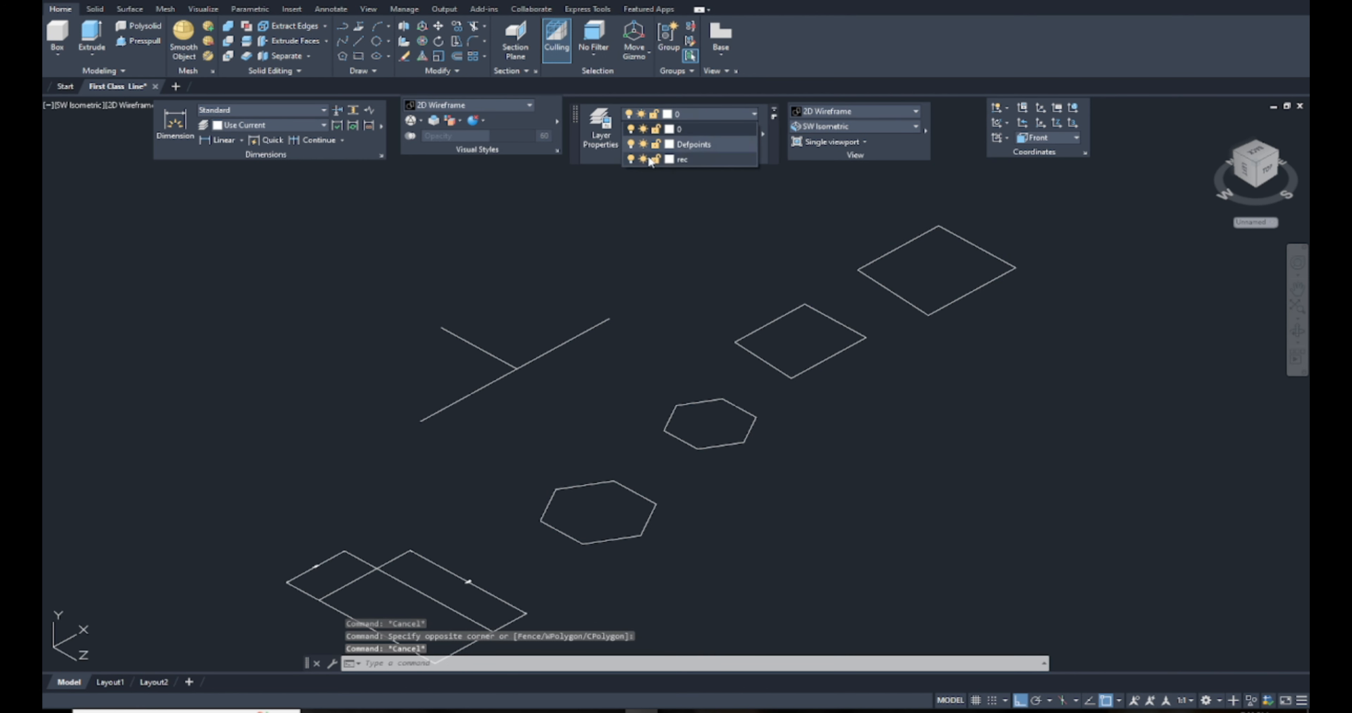
left_click(631, 160)
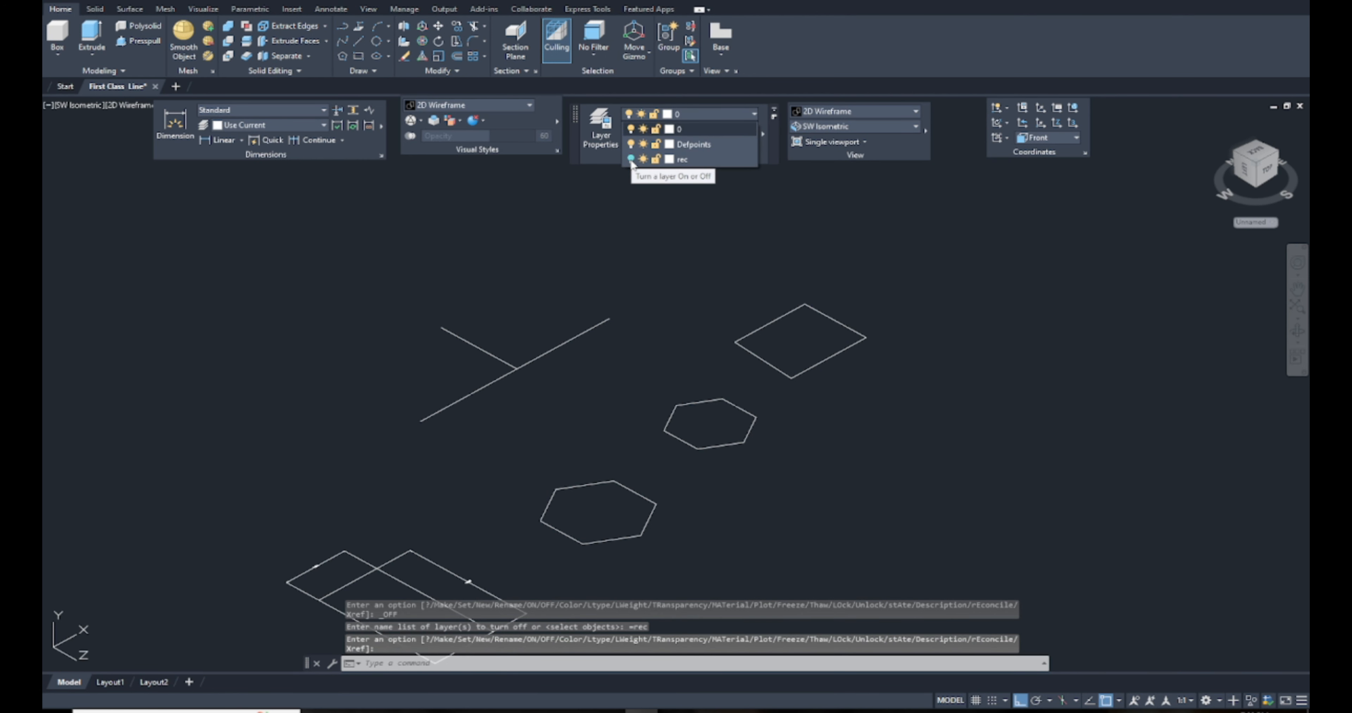
left_click(631, 160)
left_click(631, 159)
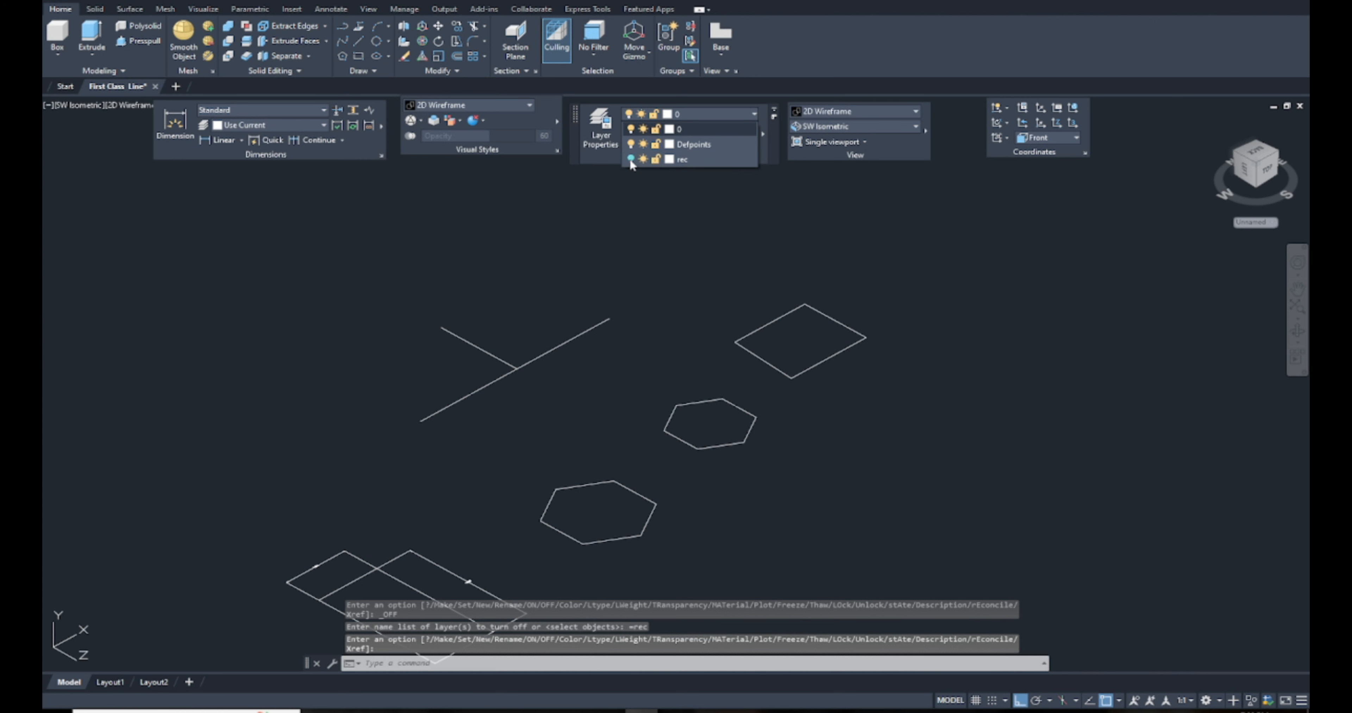
left_click(631, 160)
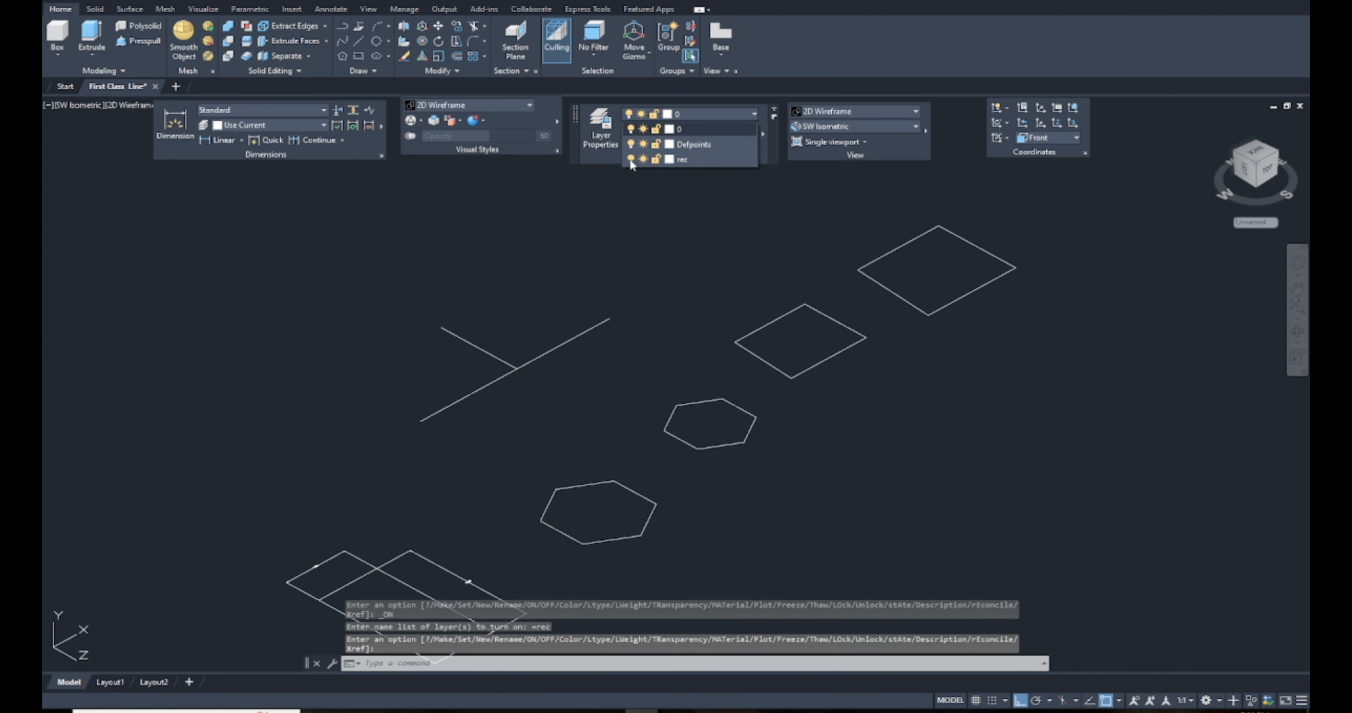
left_click(643, 160)
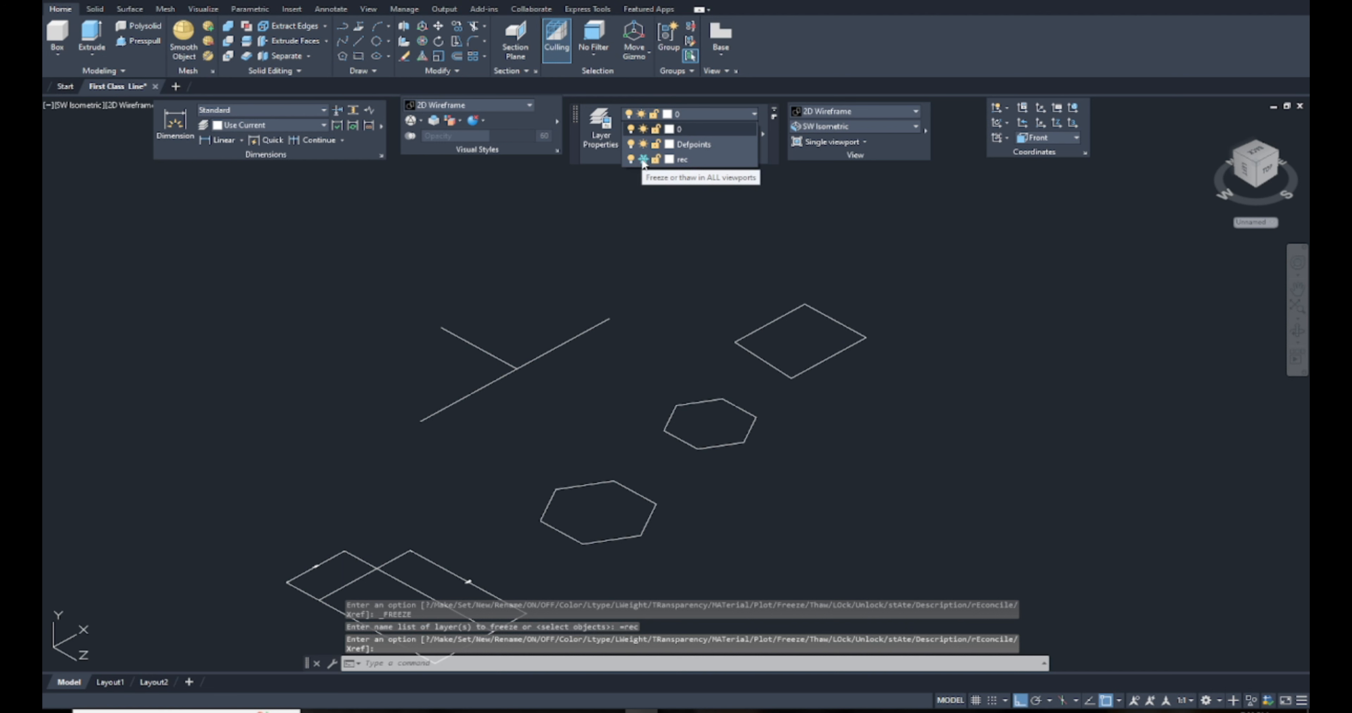
left_click(643, 160)
Step: Lock the rec layer and test selecting the edges of its quadrilateral
left_click(656, 161)
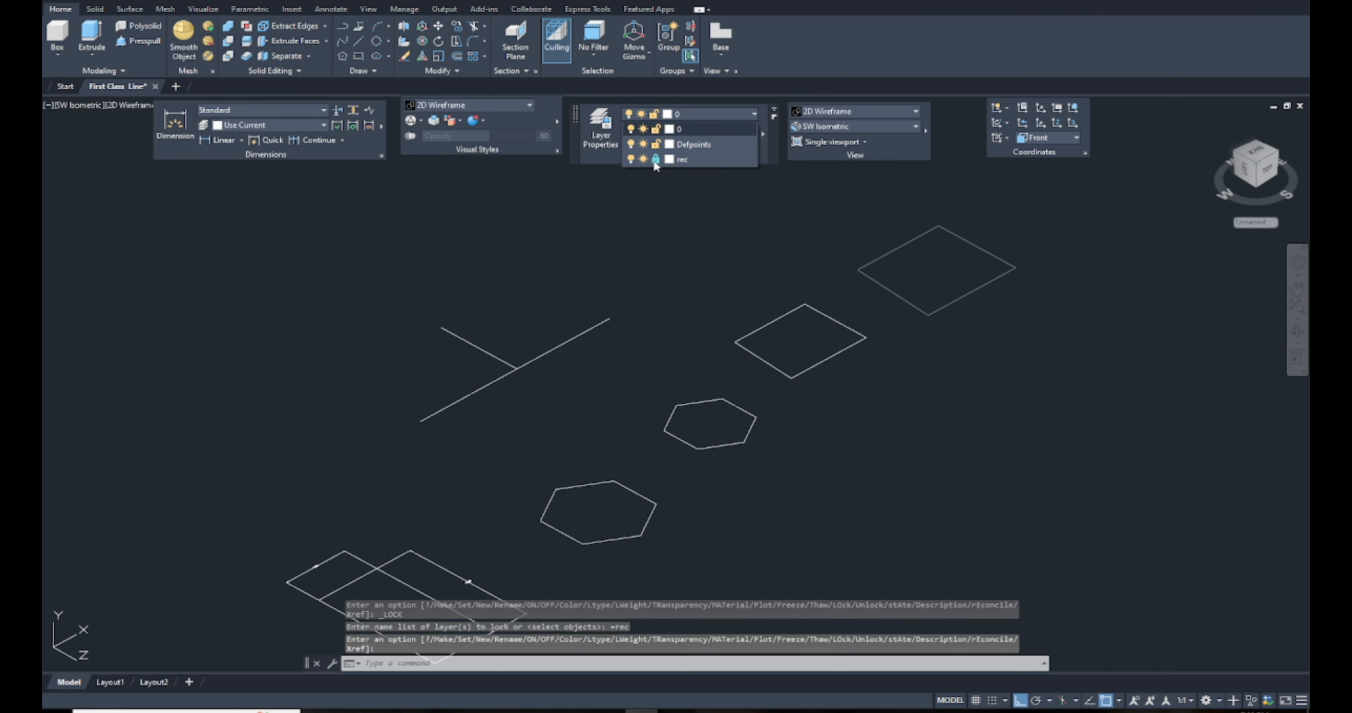
scroll(960, 245, "up", 4)
middle_click_drag(961, 246, 878, 279)
left_click(942, 226)
left_click(866, 270)
left_click(968, 213)
key("Escape")
left_click(906, 231)
key("Escape")
key("Escape")
Step: Try to erase edges of the quadrilateral on the locked rec layer, then select the whole shape and clear the selection
left_click(967, 389)
left_click(833, 300)
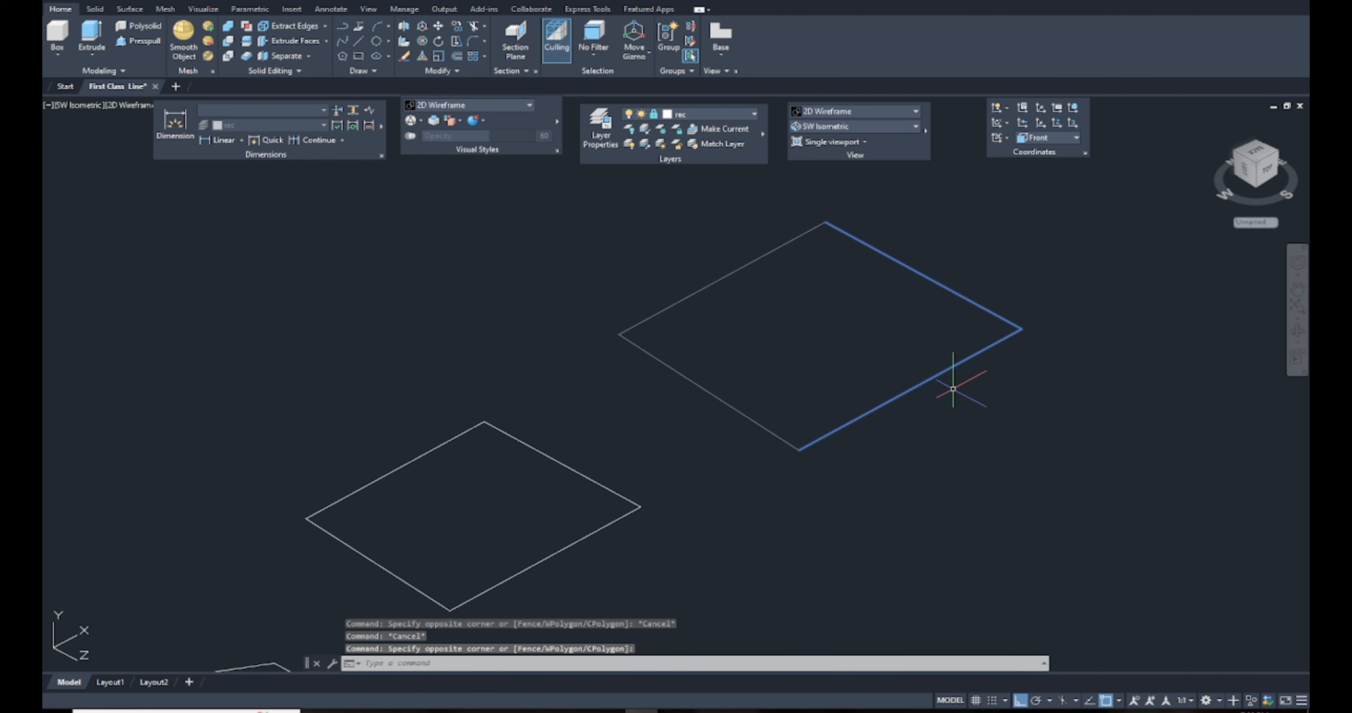
key("Delete")
left_click(968, 298)
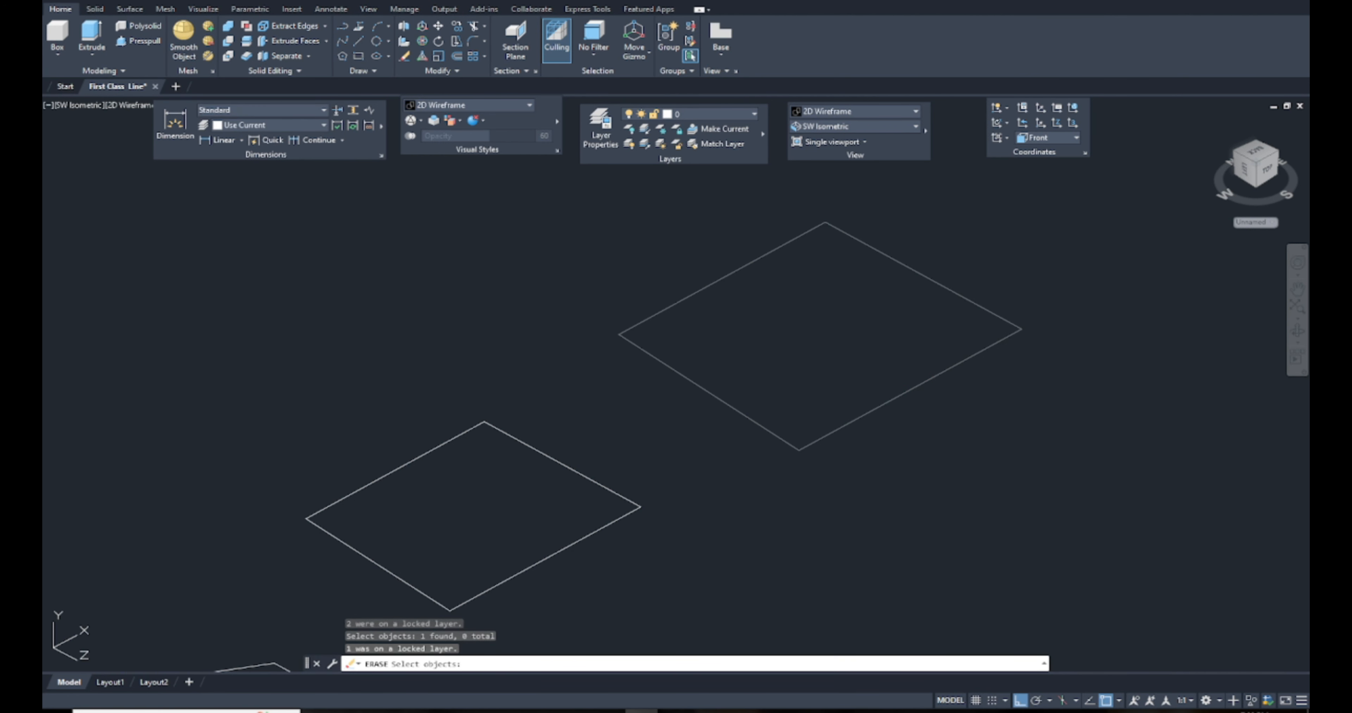
key("Escape")
key("Escape")
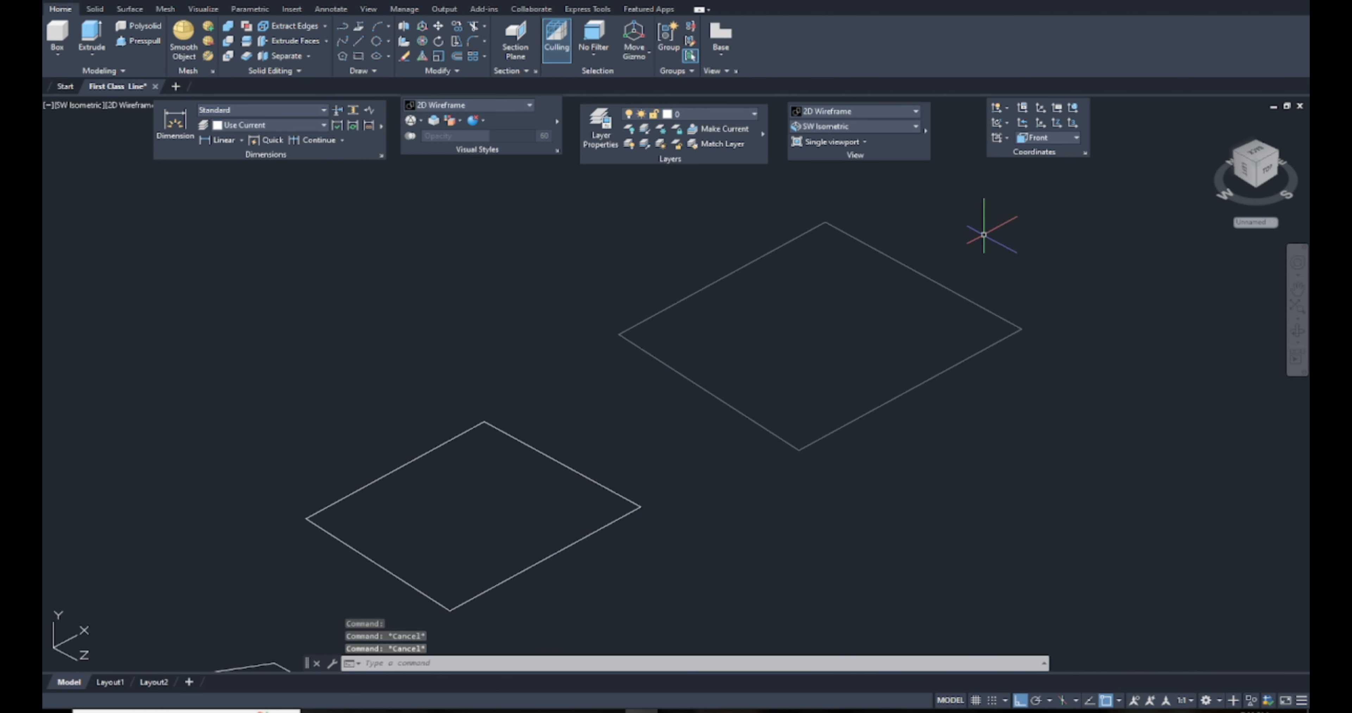
left_click(983, 235)
key("Escape")
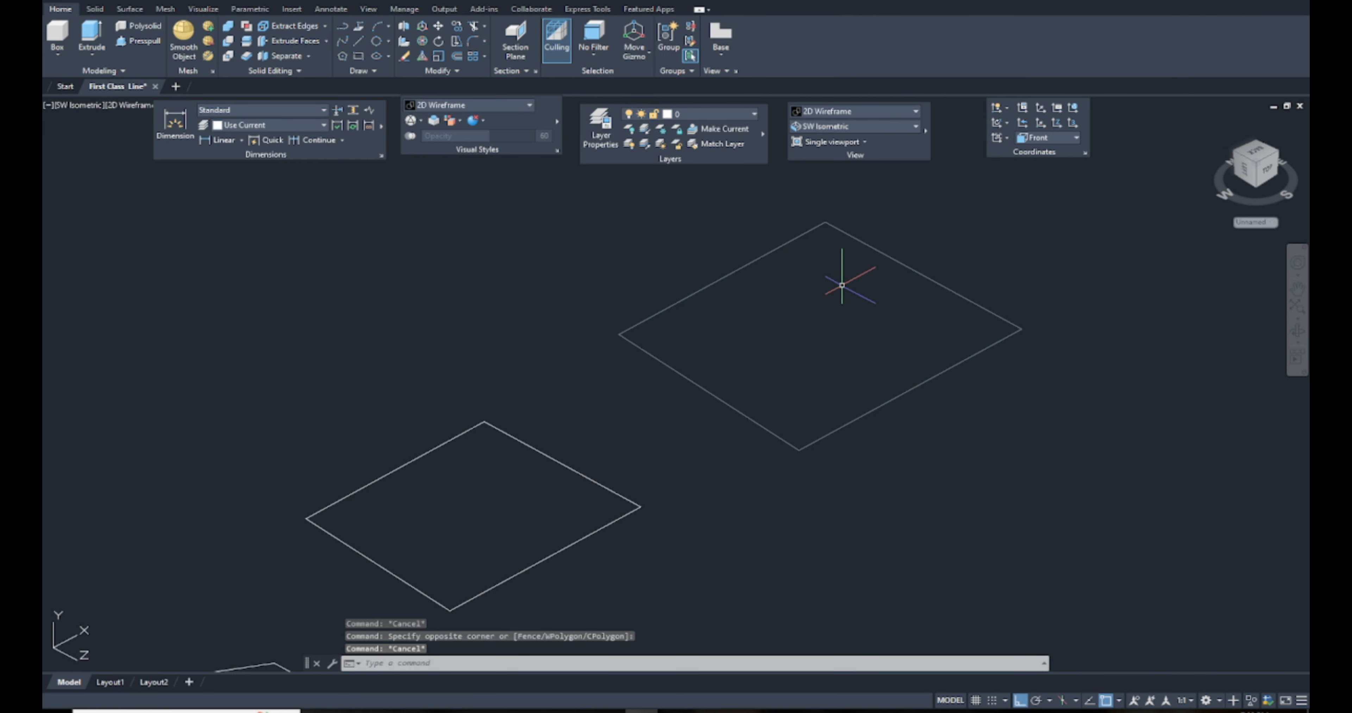
left_click(912, 235)
left_click(780, 449)
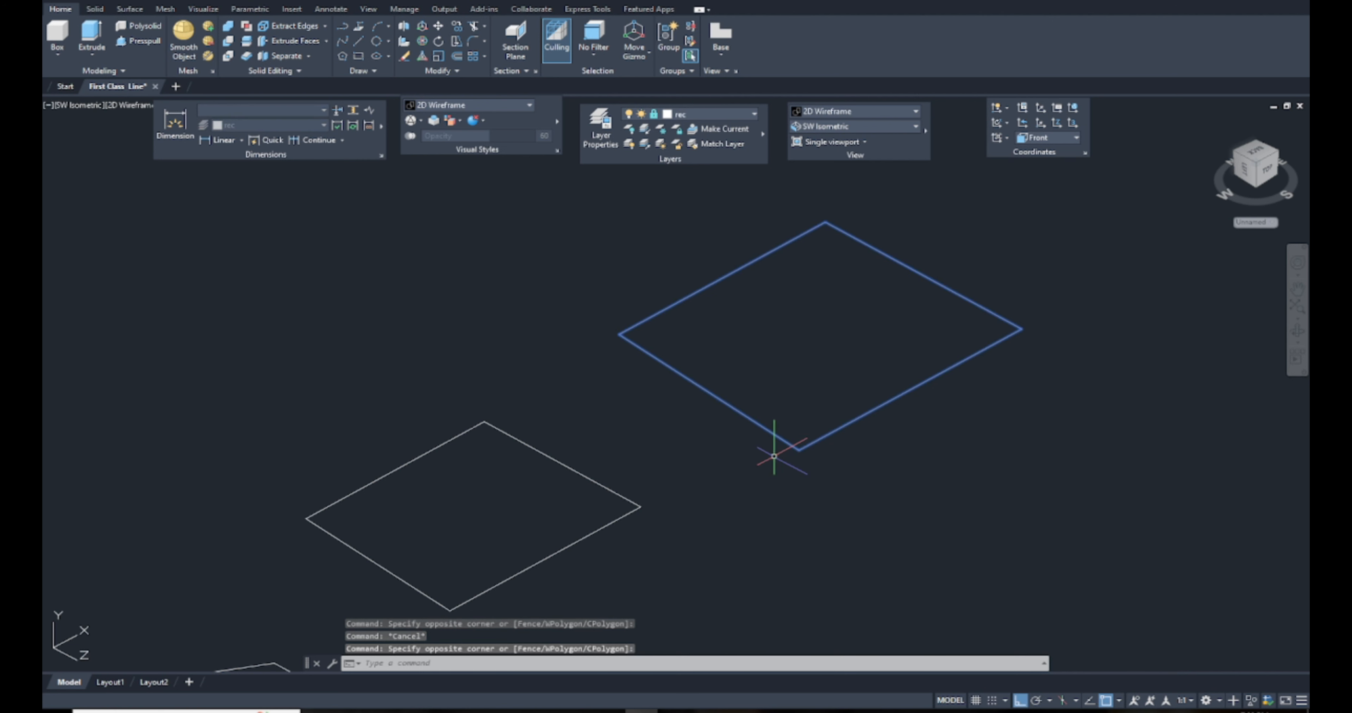
key("Escape")
Step: Toggle the freeze and visibility states of the rec layer and unlock the layer
left_click(719, 113)
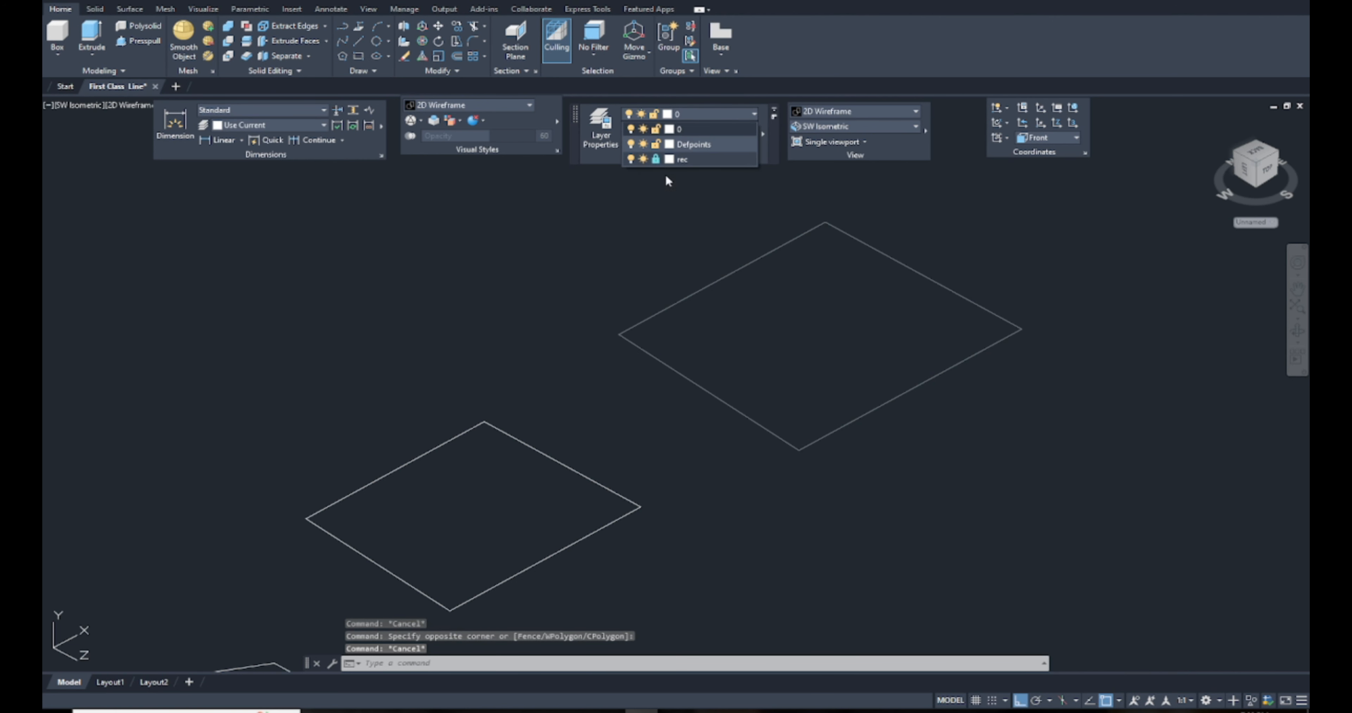
left_click(644, 160)
left_click(630, 159)
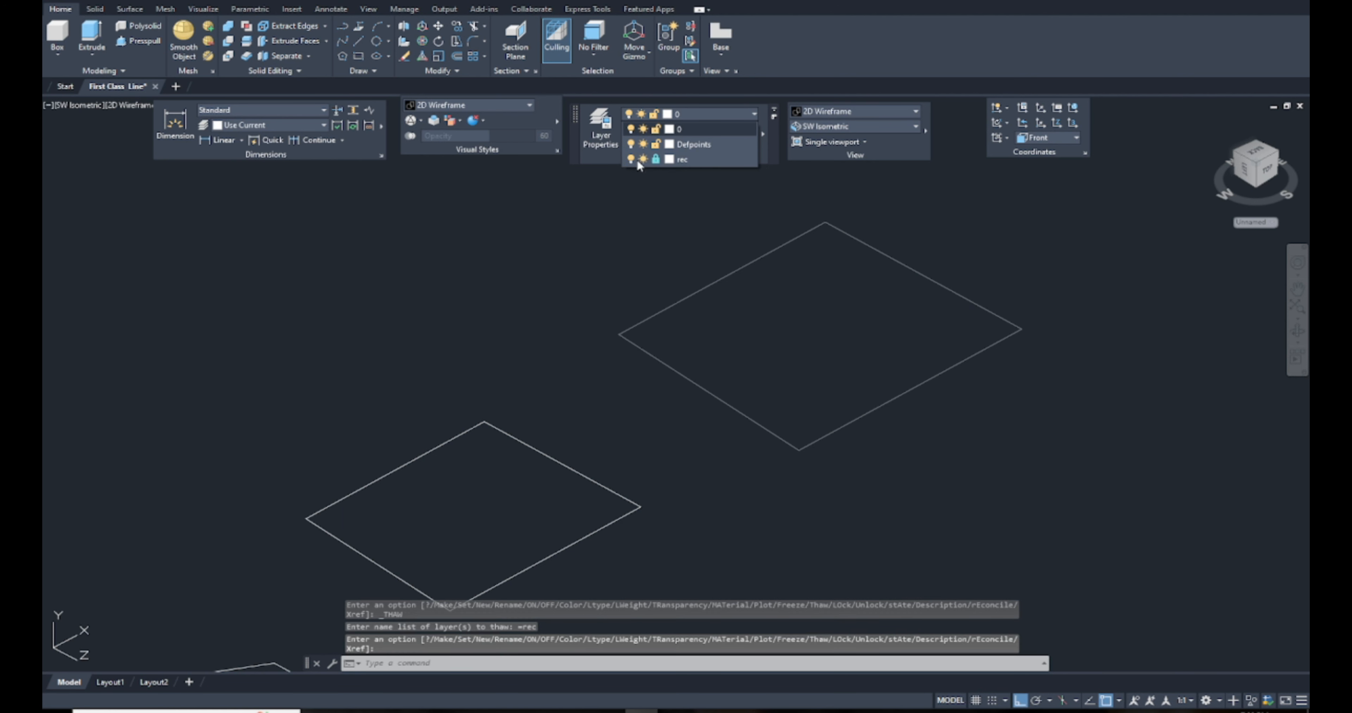
left_click(630, 161)
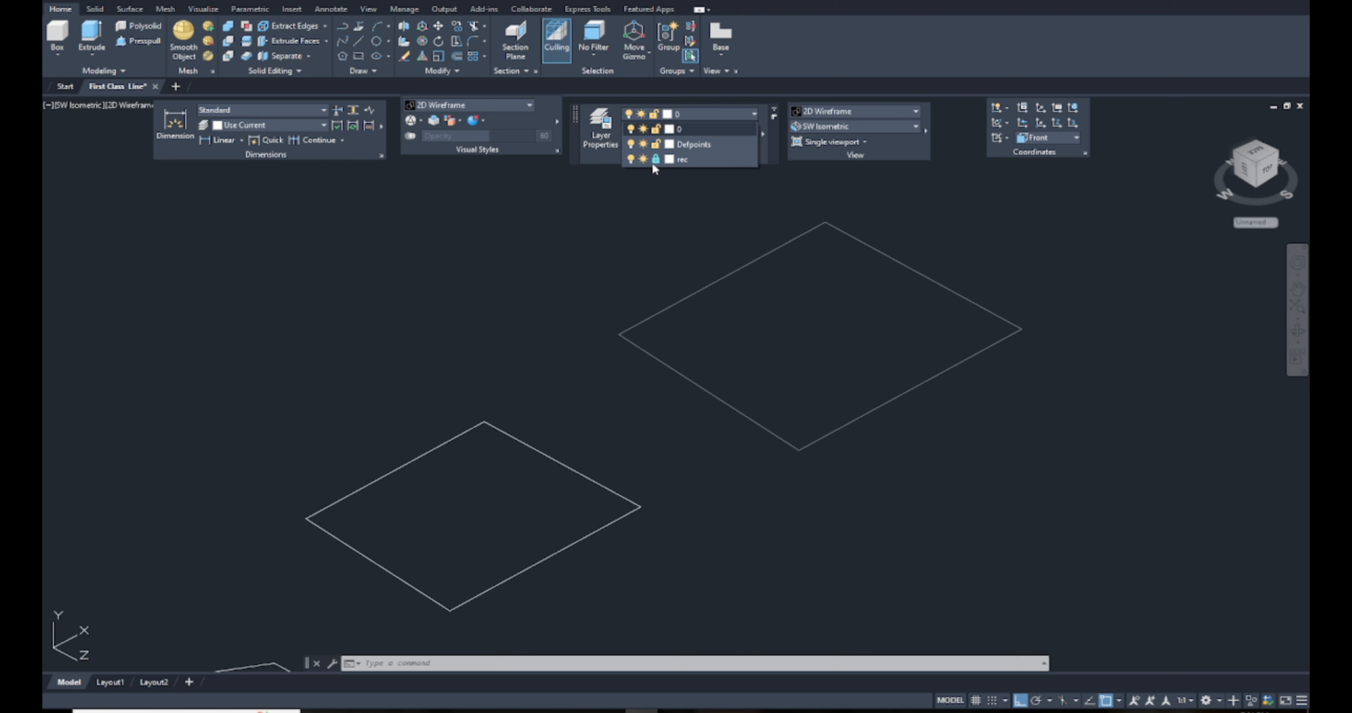
left_click(656, 161)
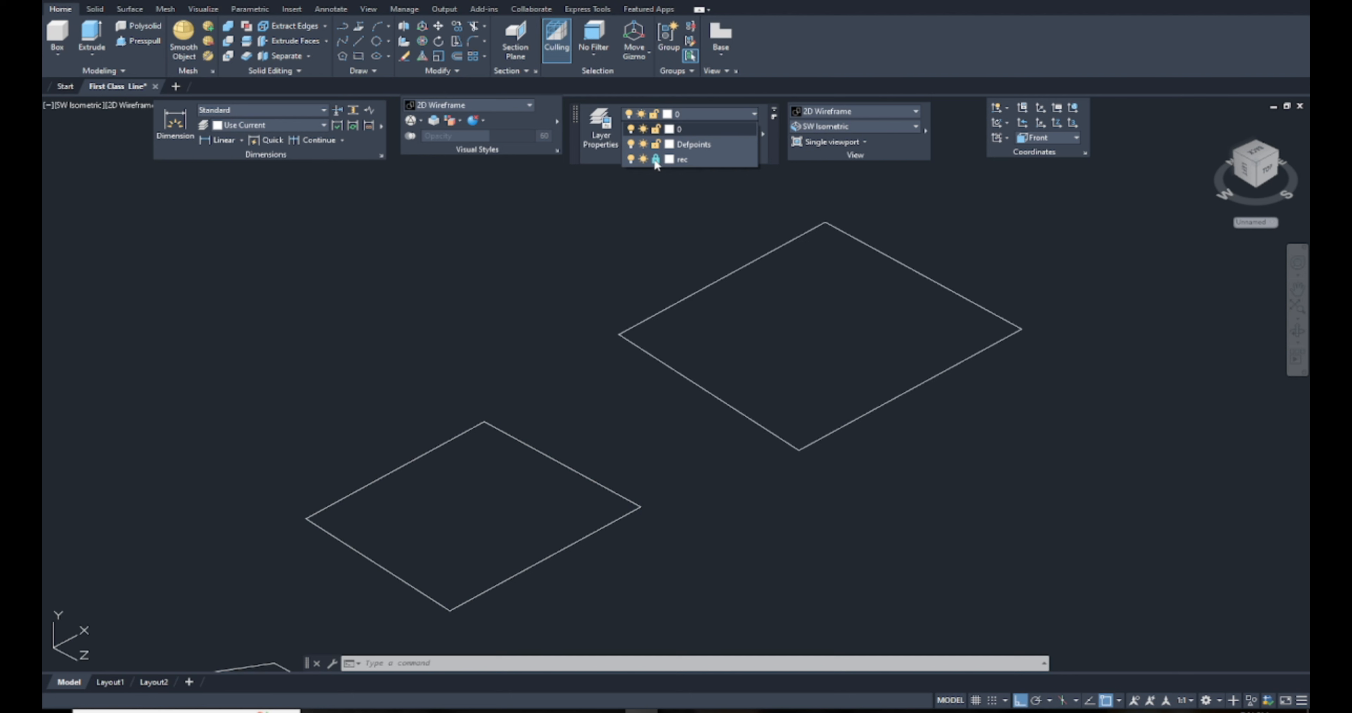
Step: Look over the shapes and examine the available visual styles, edge display options and dimension types
scroll(1050, 309, "down", 5)
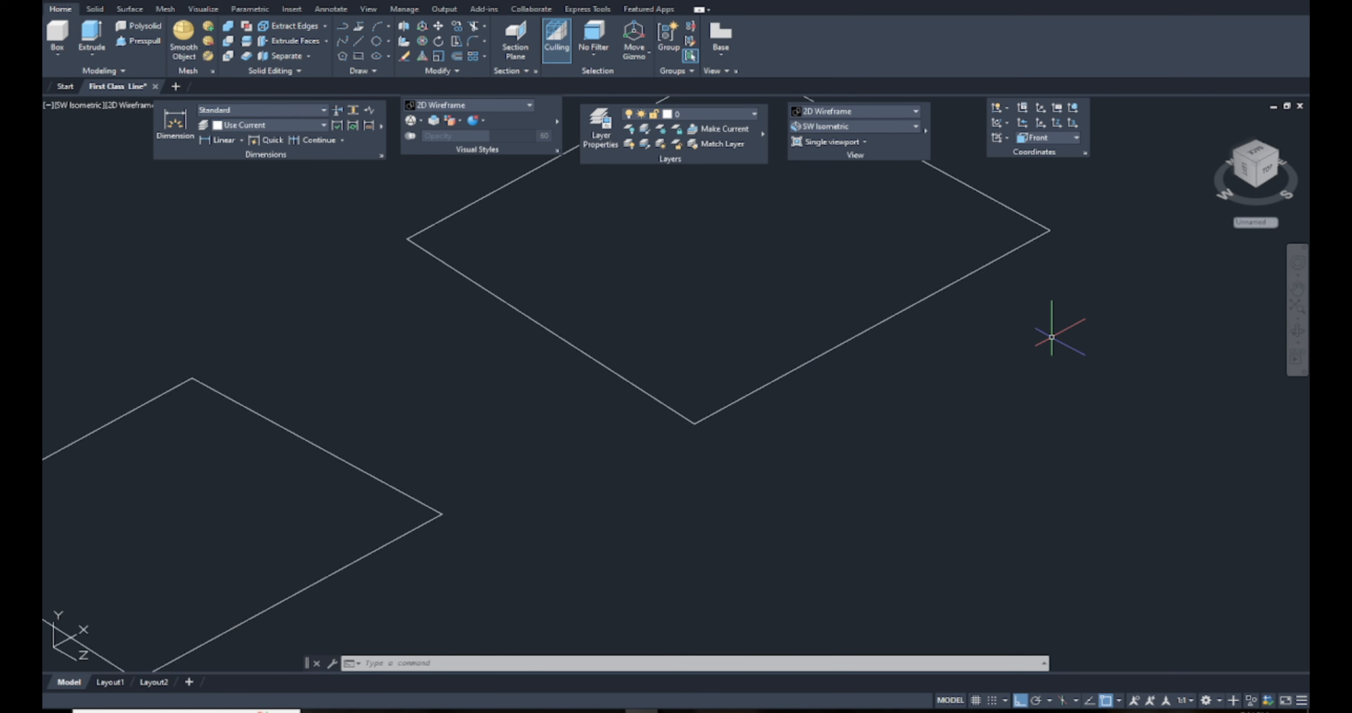
middle_click_drag(1044, 345, 953, 352)
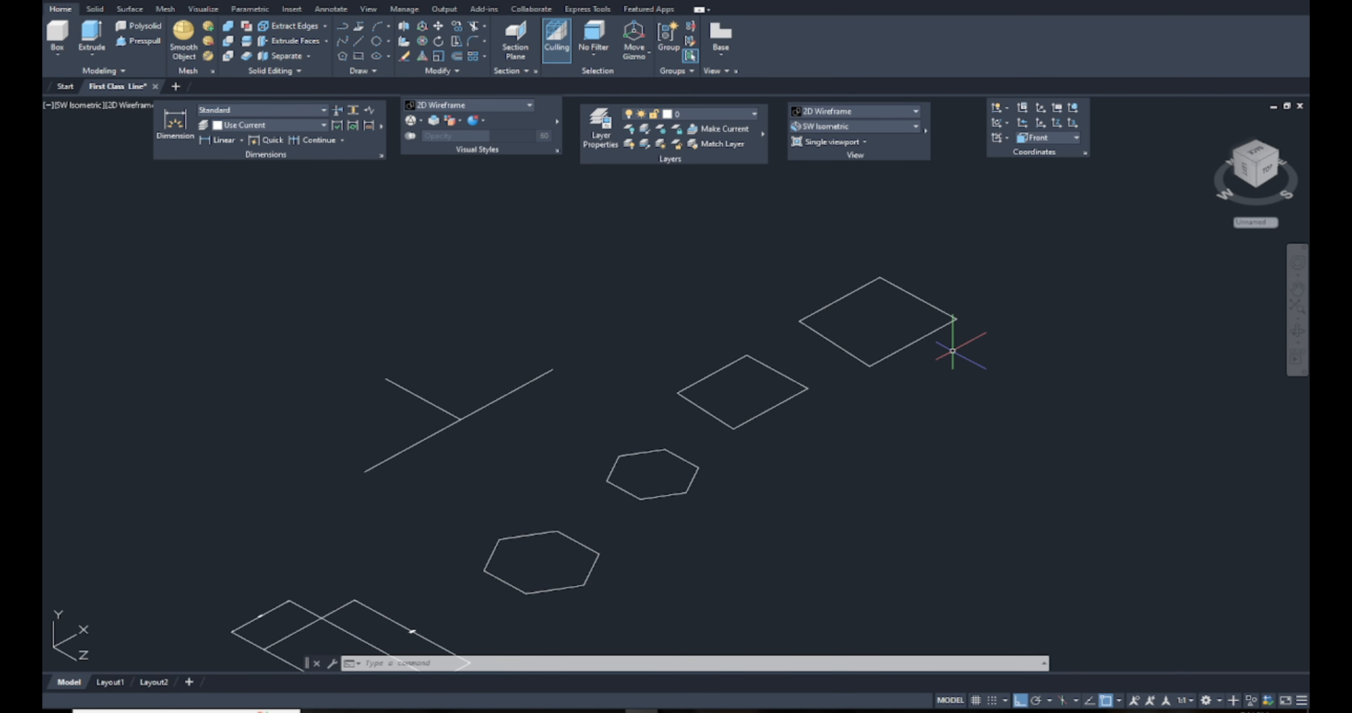
scroll(962, 350, "down", 4)
mouse_move(924, 381)
middle_mouse_down()
mouse_move(900, 347)
mouse_move(910, 321)
middle_mouse_up()
scroll(936, 268, "up", 6)
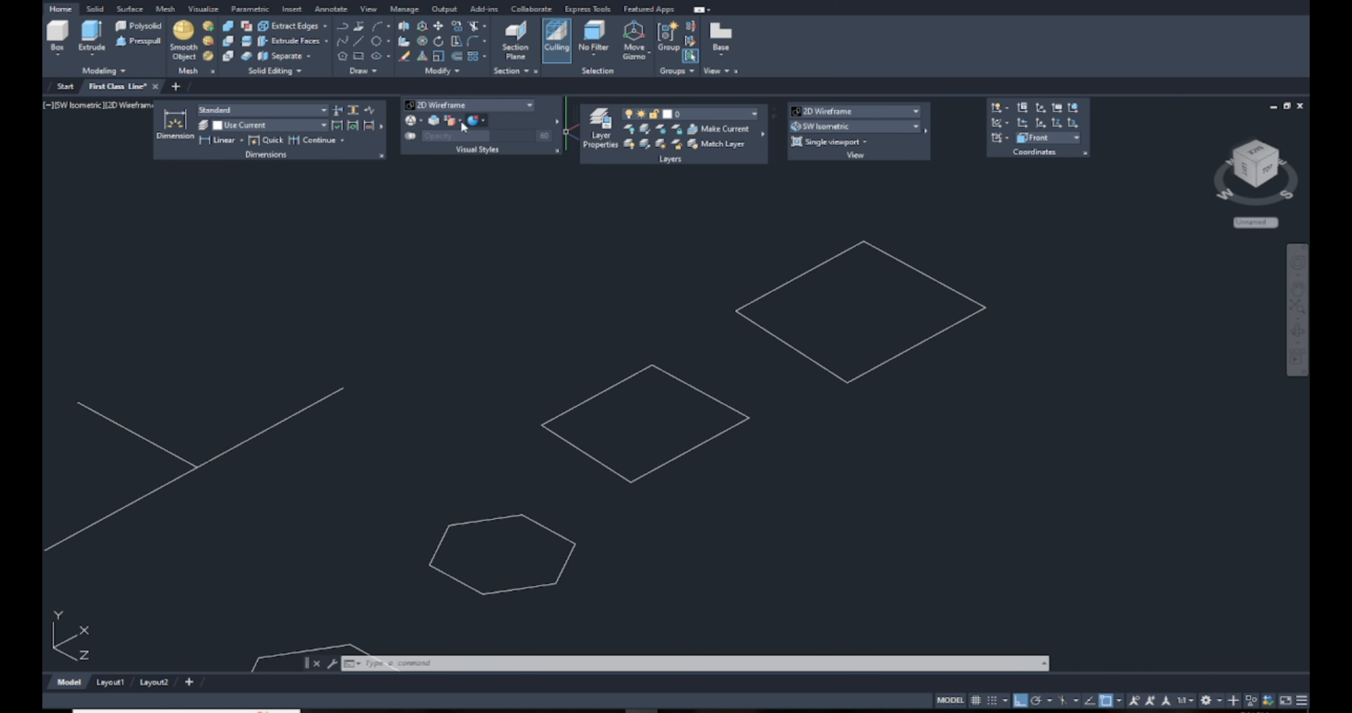
left_click(494, 104)
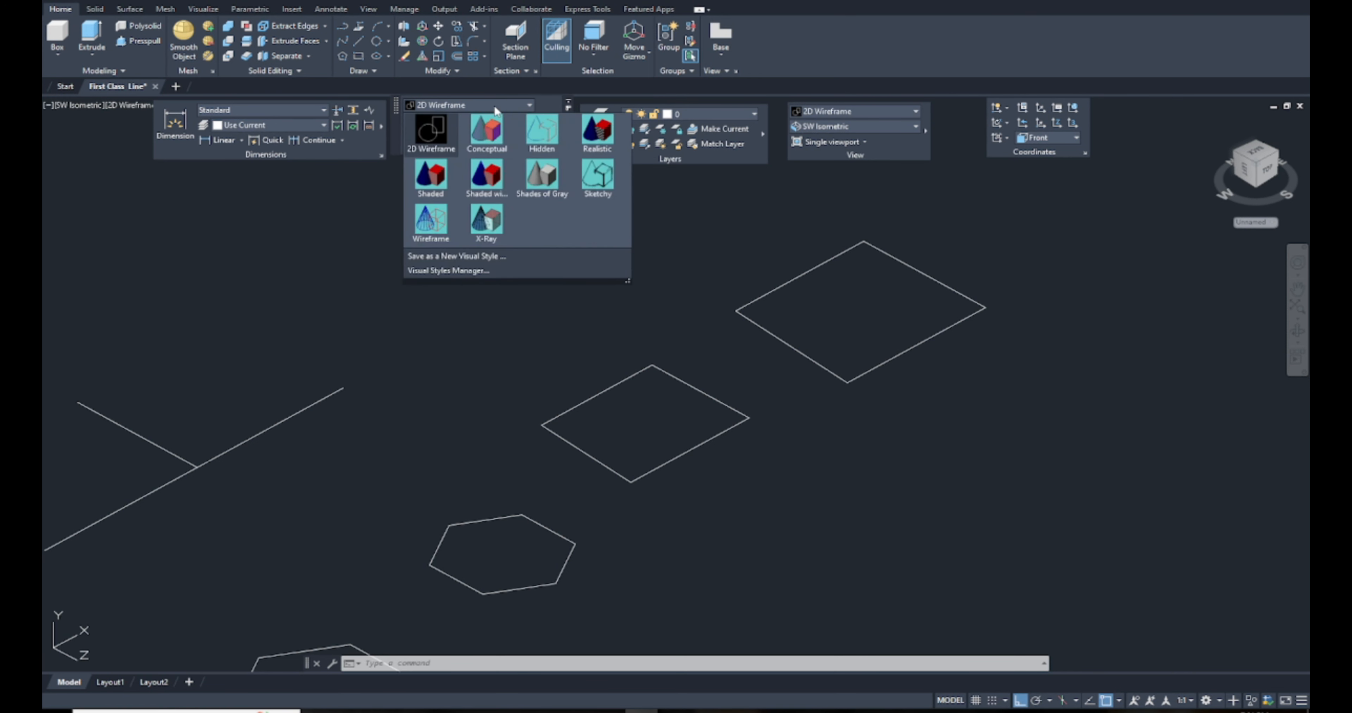
key("Escape")
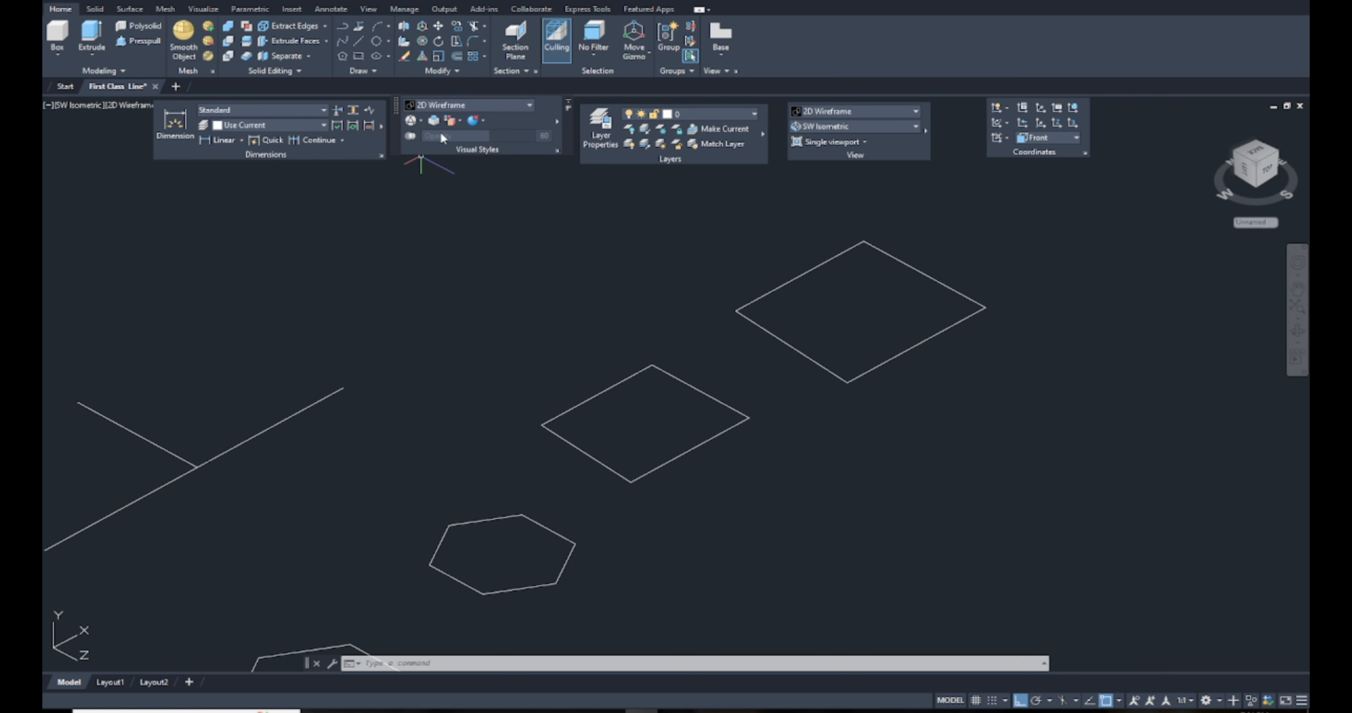
left_click(423, 122)
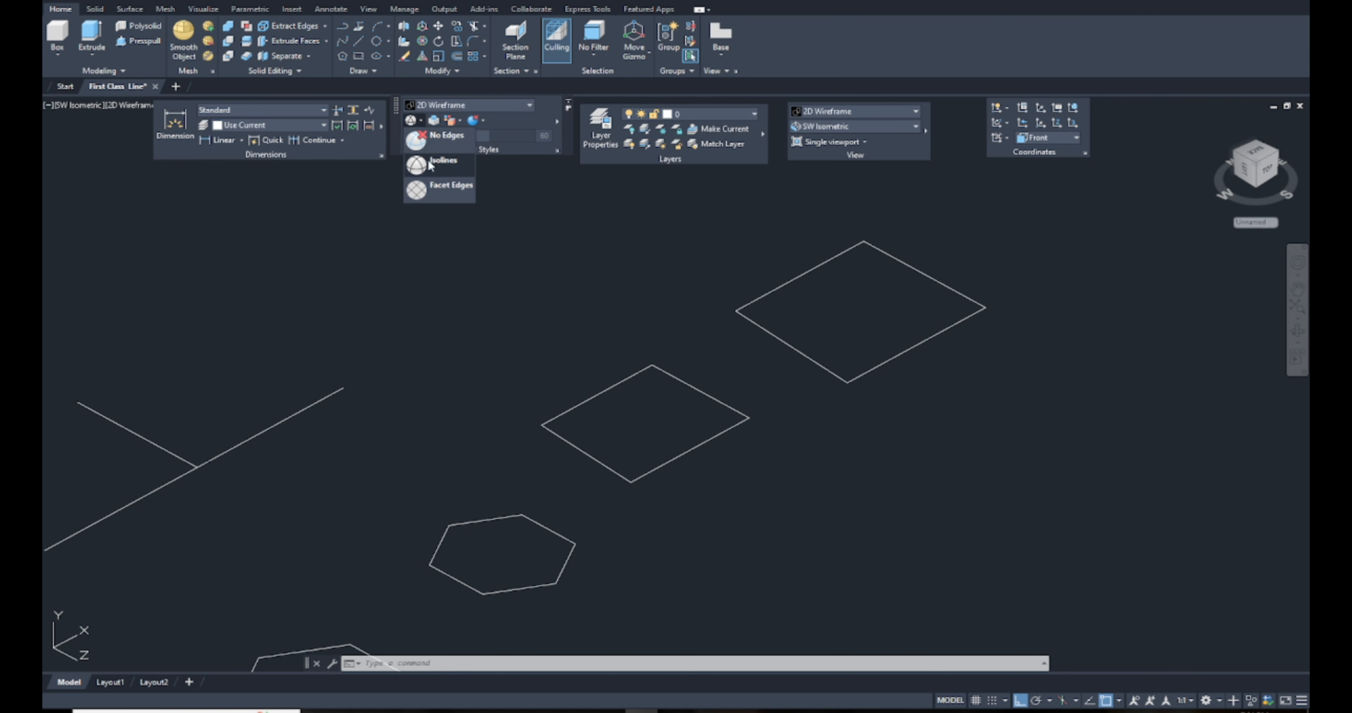
left_click(451, 122)
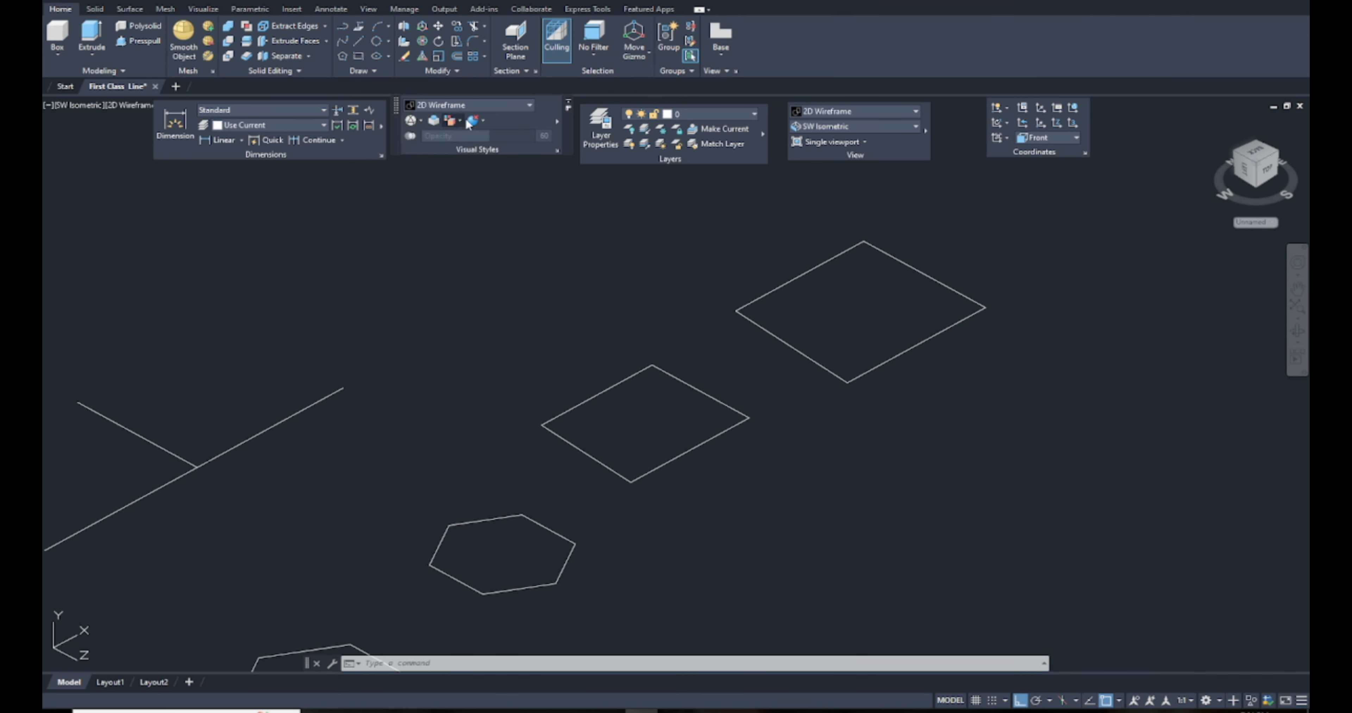
left_click(240, 140)
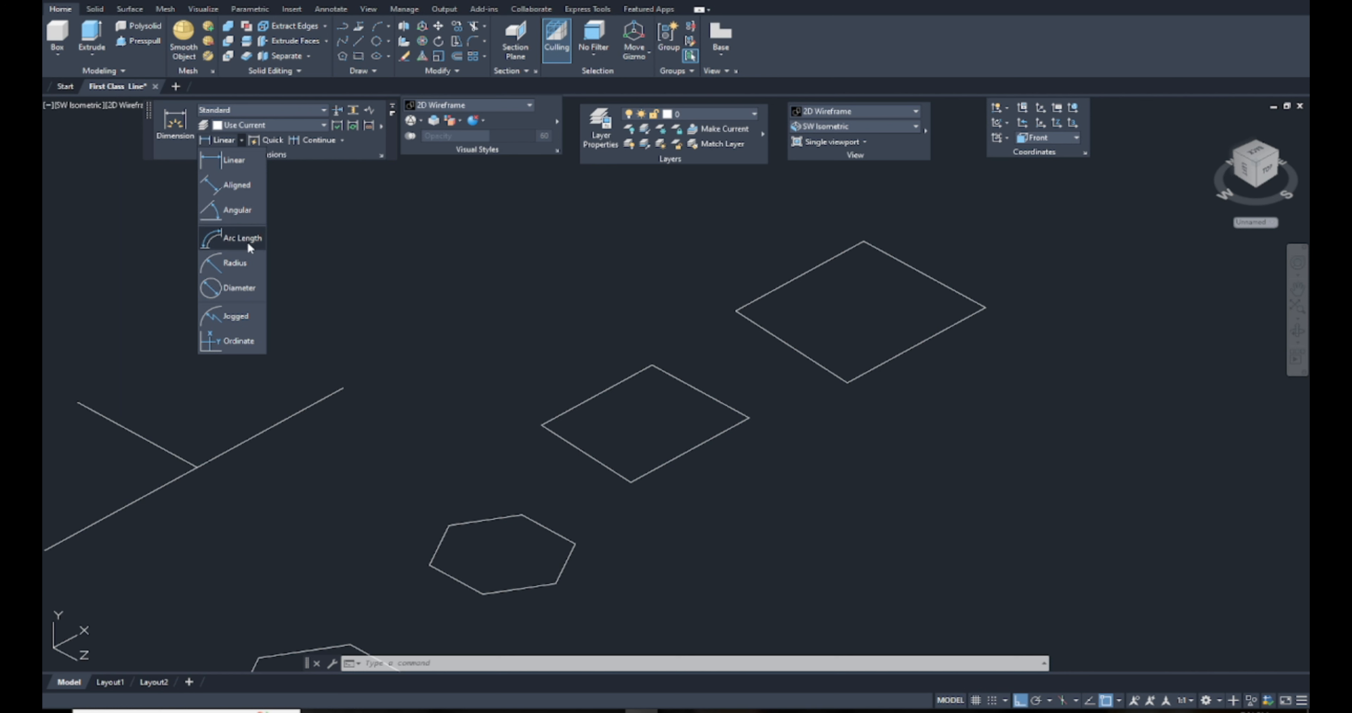
key("Escape")
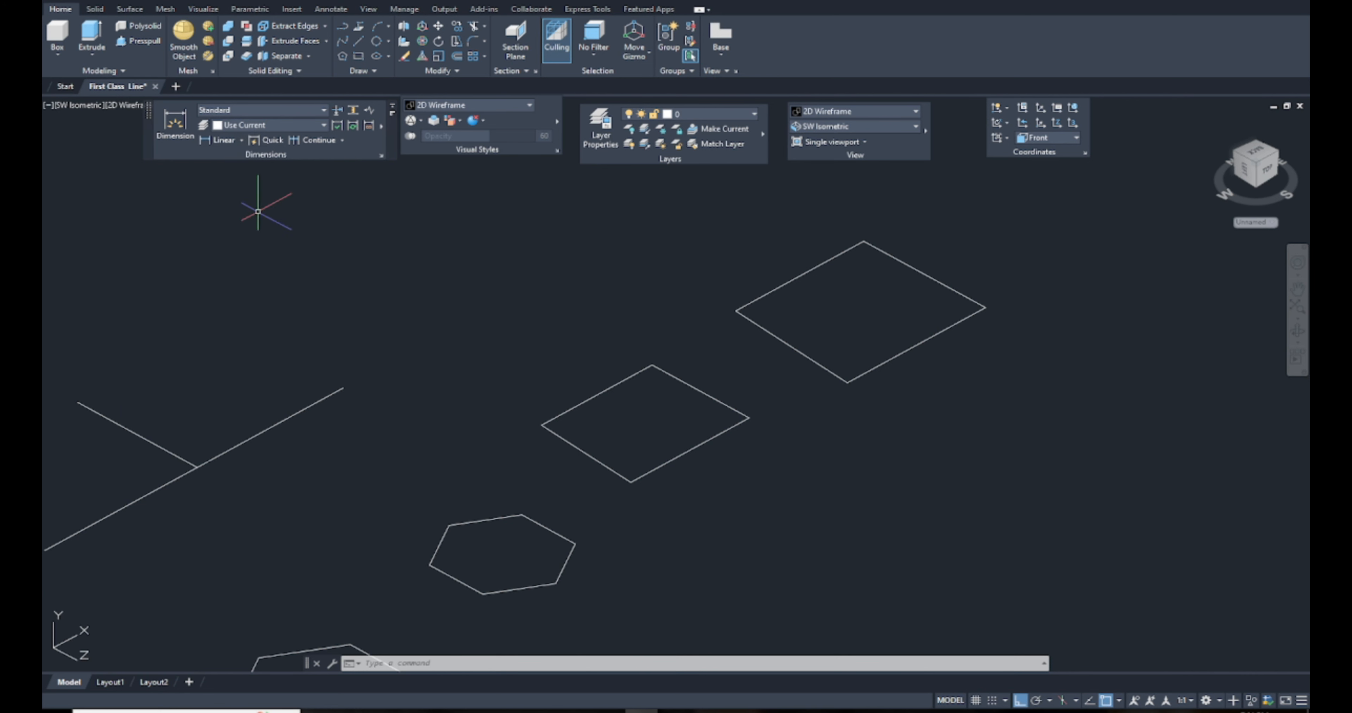
Step: Switch to the Top view and frame the two hexagons and two quadrilaterals
left_click(856, 126)
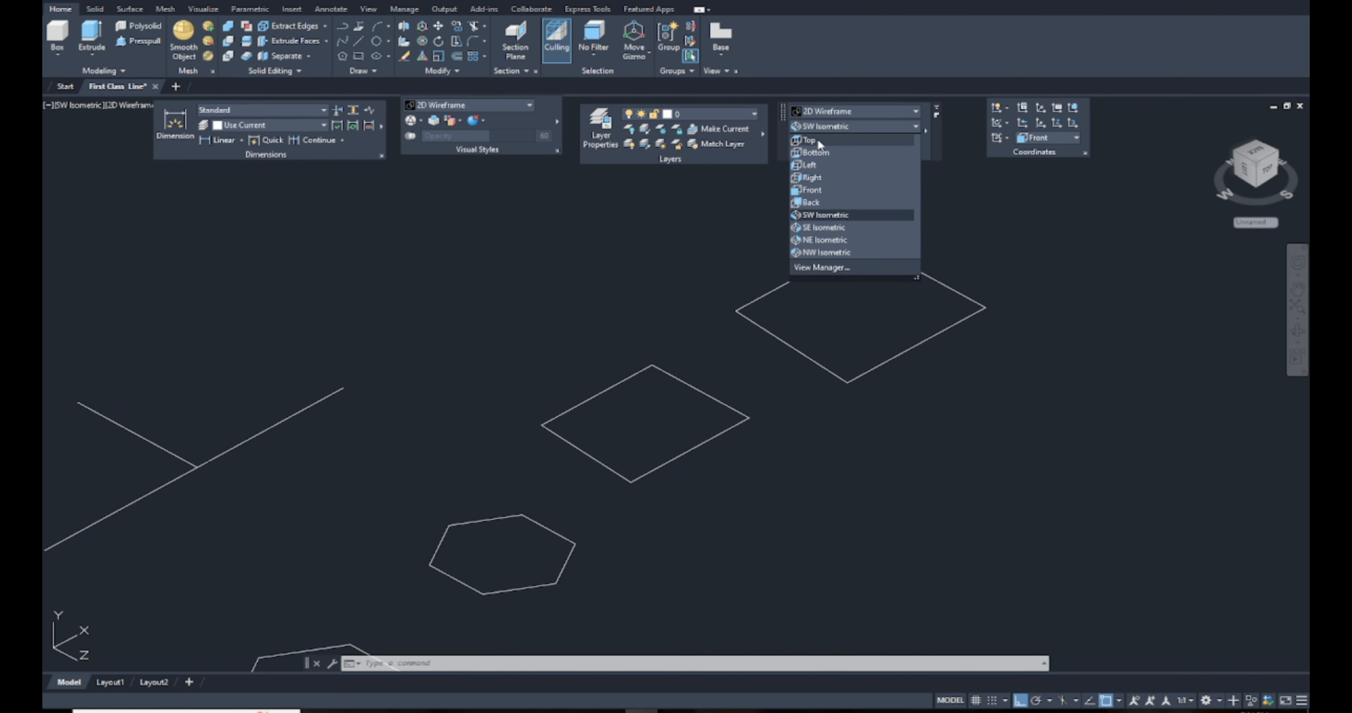
left_click(817, 139)
scroll(860, 403, "up", 5)
scroll(864, 400, "down", 8)
mouse_move(863, 394)
middle_mouse_down()
mouse_move(892, 377)
mouse_move(860, 368)
middle_mouse_up()
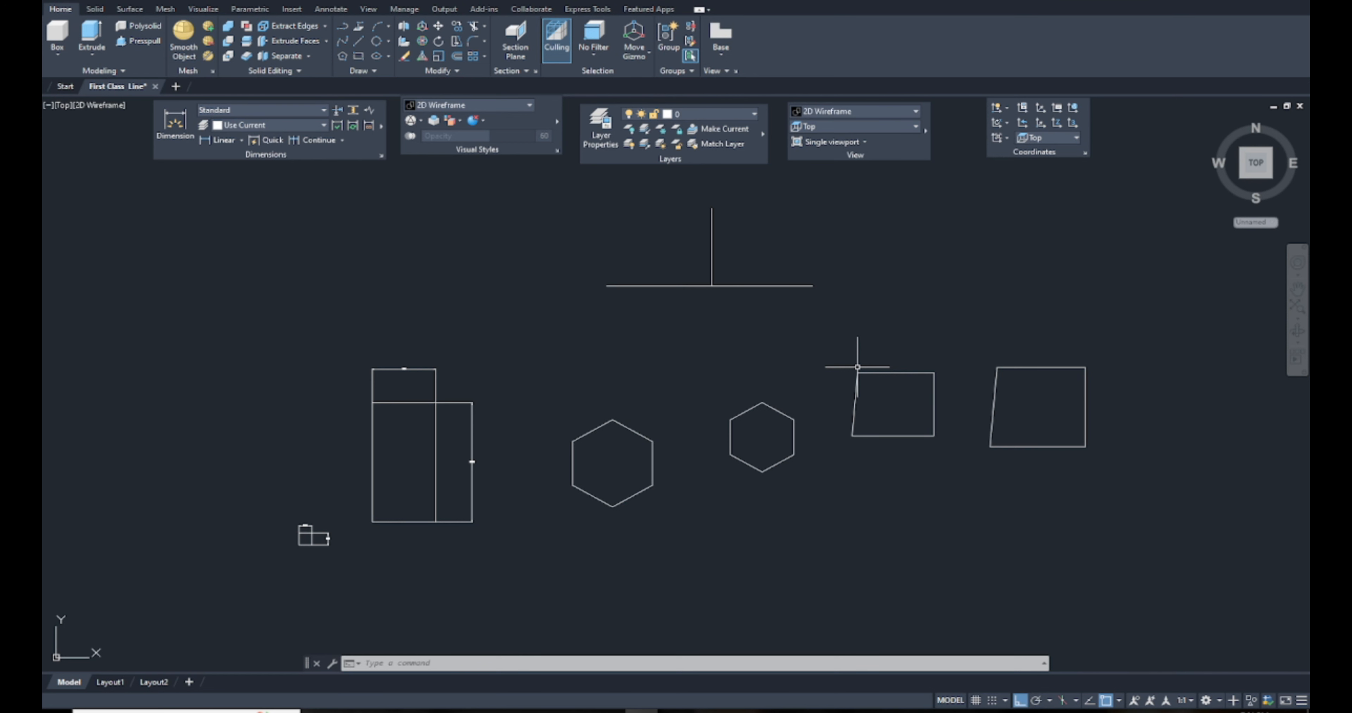
middle_click_drag(942, 317, 779, 348)
key("Escape")
mouse_move(764, 459)
middle_mouse_down()
mouse_move(733, 341)
mouse_move(732, 404)
middle_mouse_up()
scroll(733, 341, "up", 1)
key("Escape")
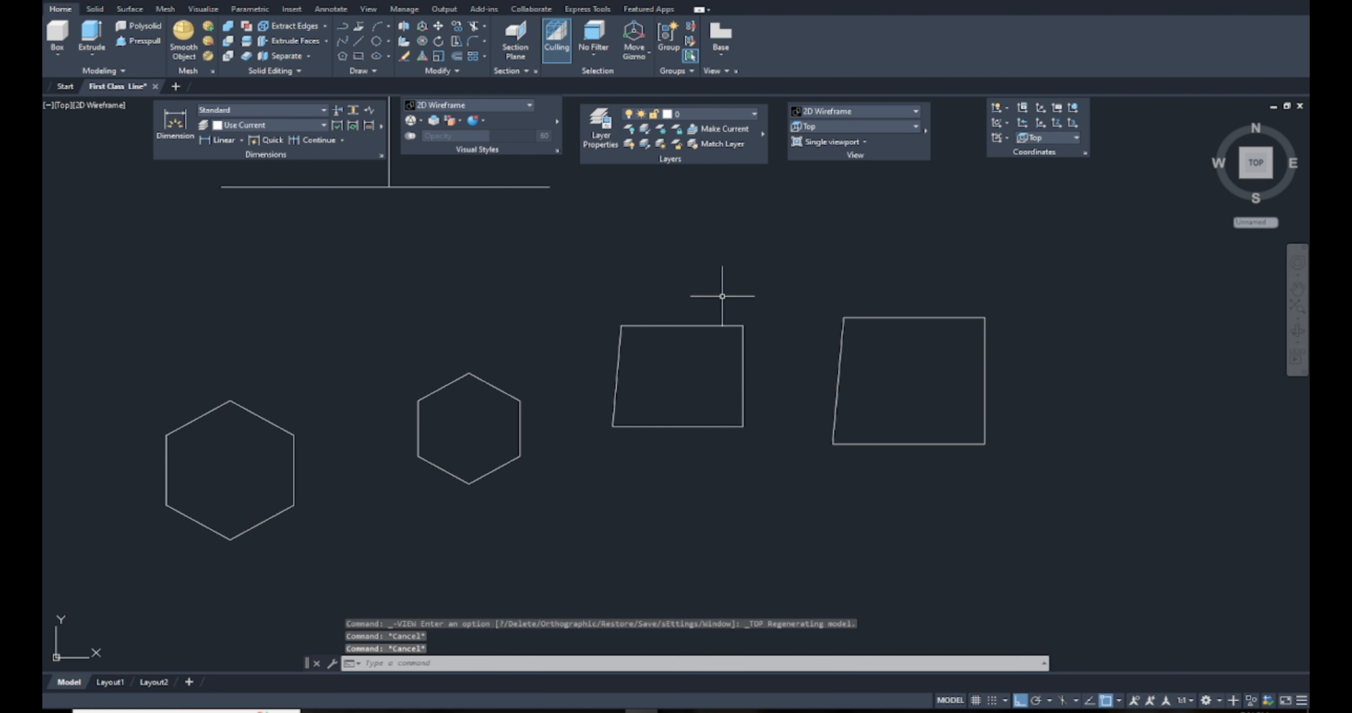
Step: Join the four separate edges of the smaller quadrilateral into one polyline and select it to check the result
left_click(701, 325)
key("Escape")
middle_click_drag(713, 353, 664, 375)
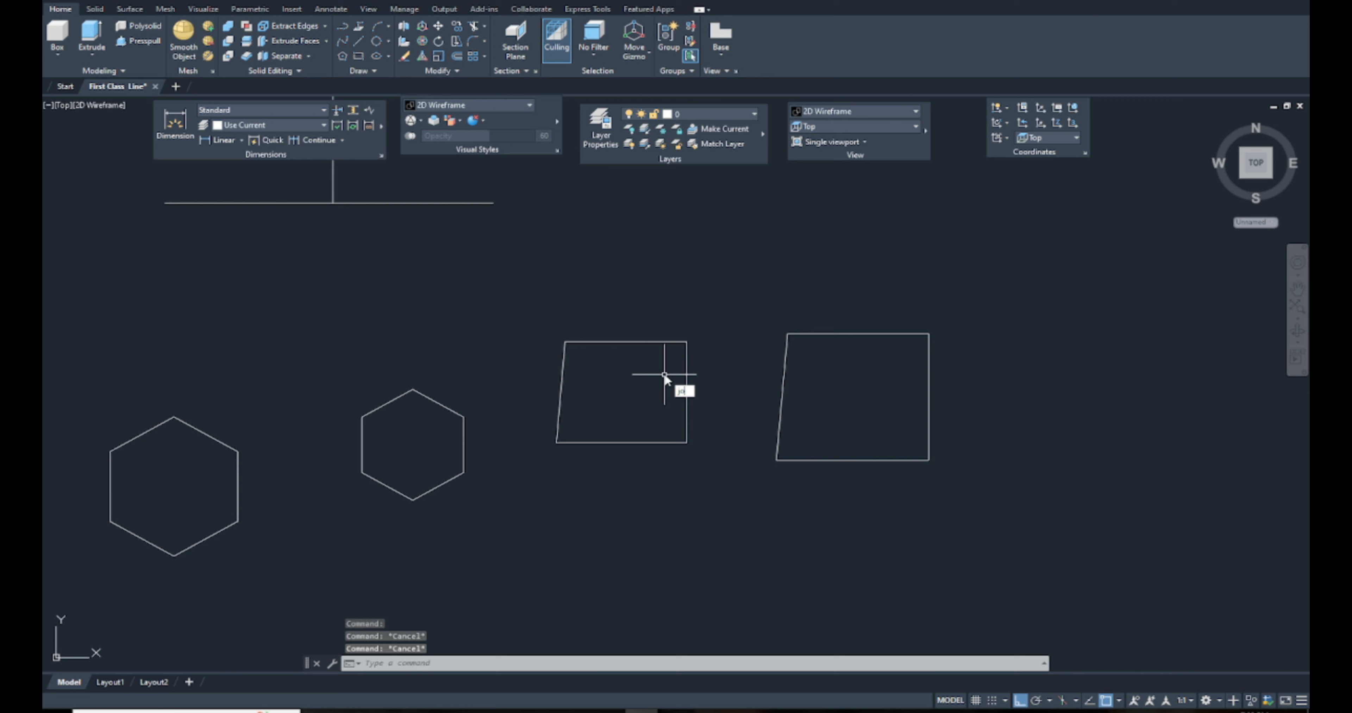
key("Return")
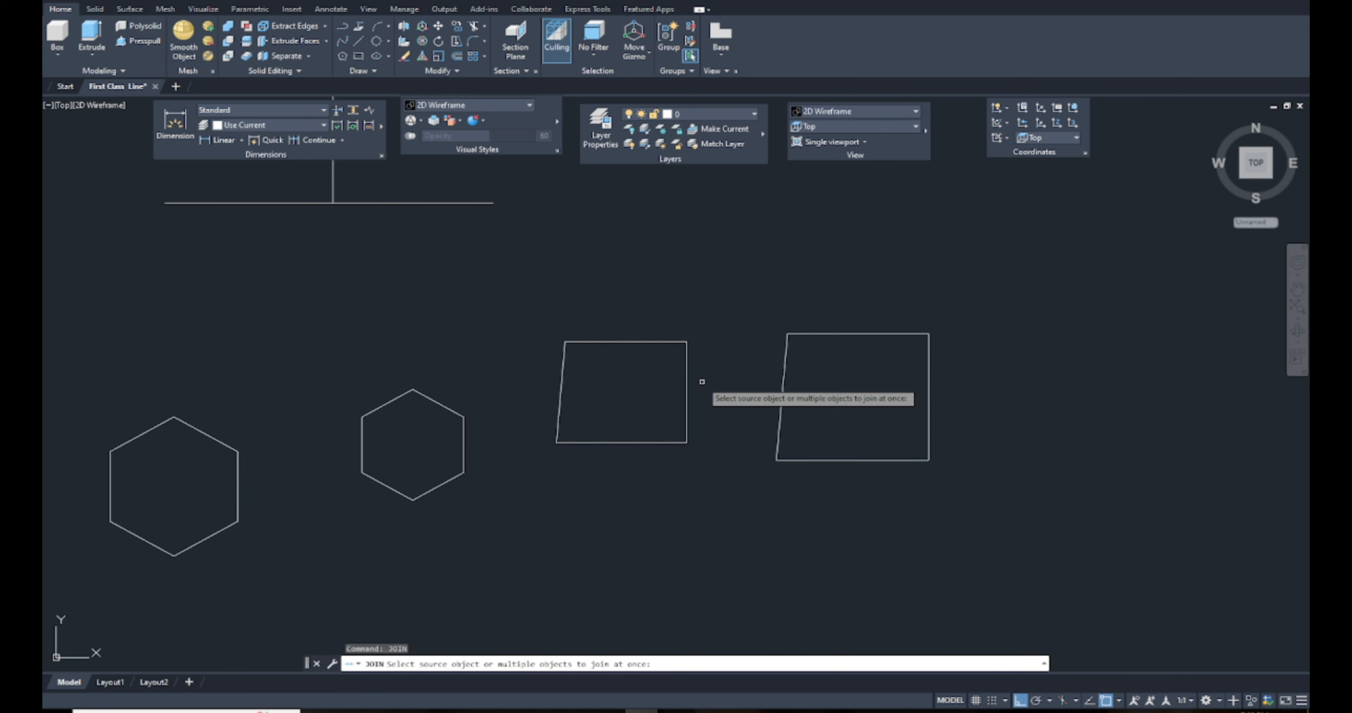
left_click(720, 321)
left_click(502, 495)
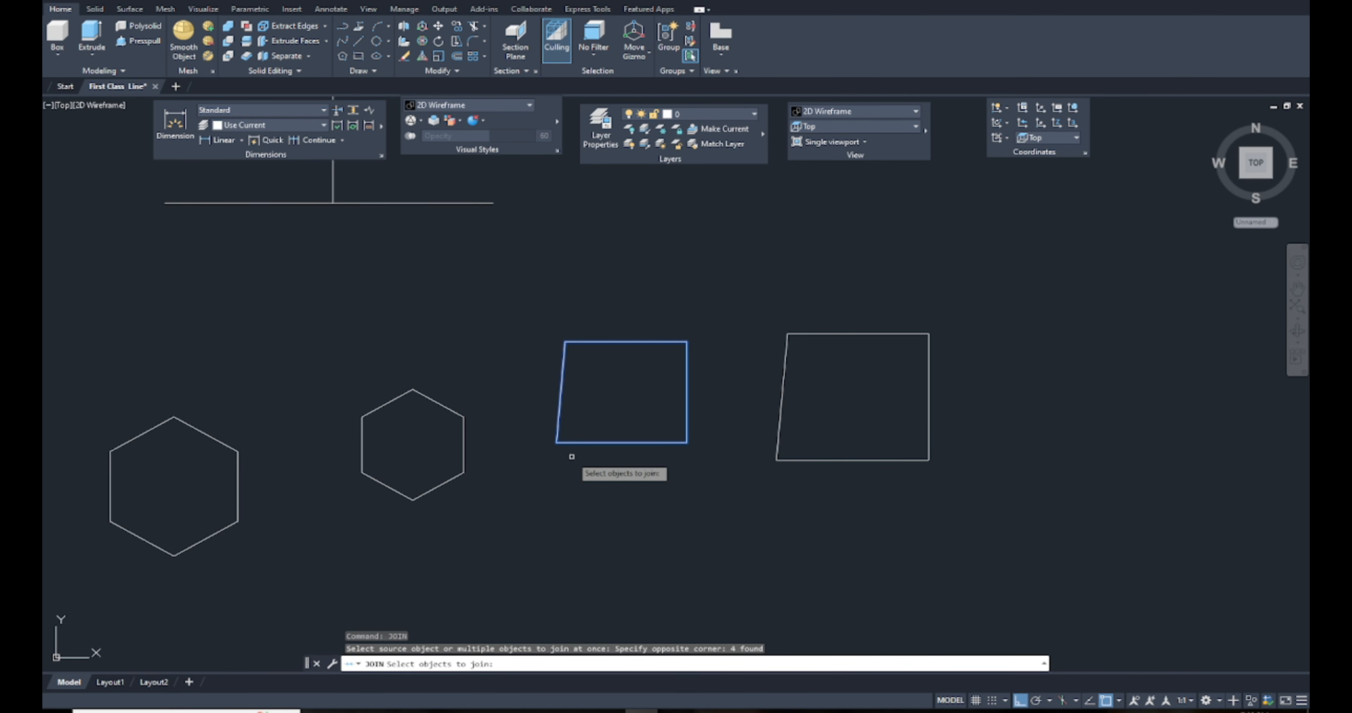
key("Return")
scroll(616, 342, "up", 2)
left_click(616, 341)
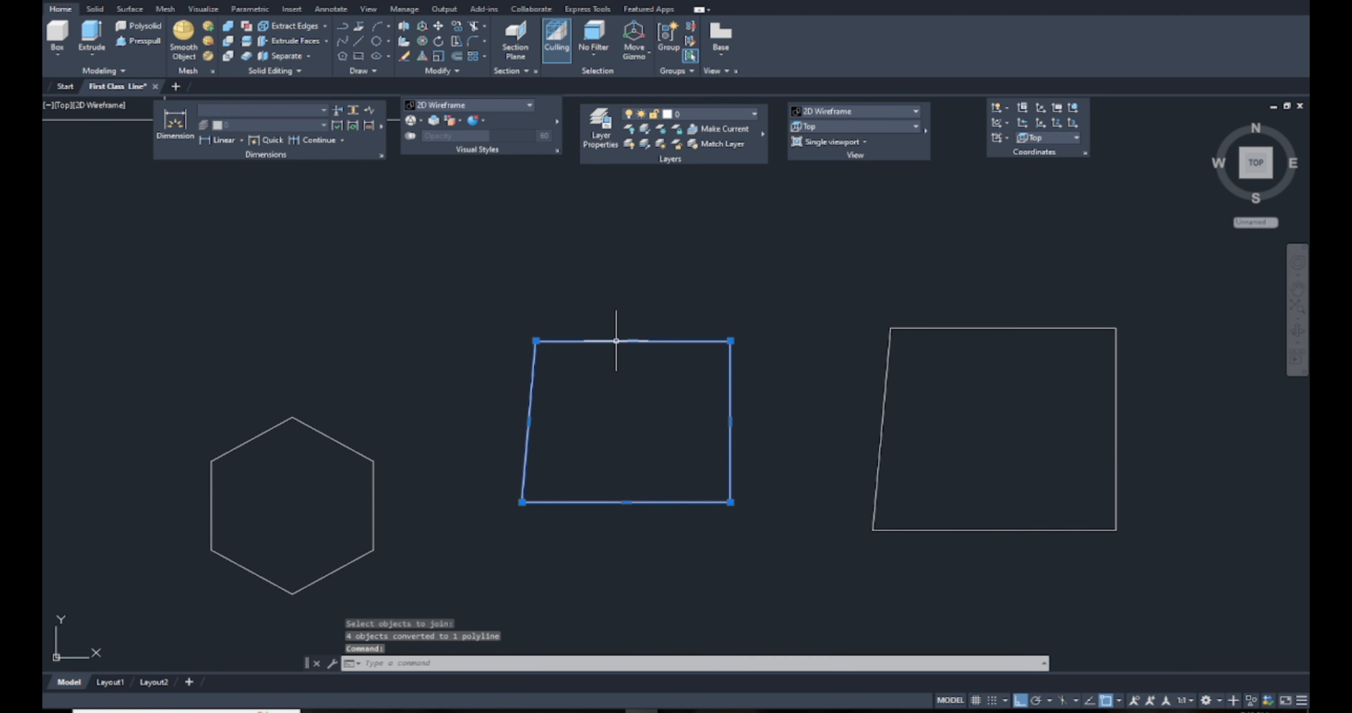
Step: Check that the smaller quadrilateral selects as a single object by selecting its upper edge, and clear the selection
key("Escape")
left_click(615, 341)
key("Escape")
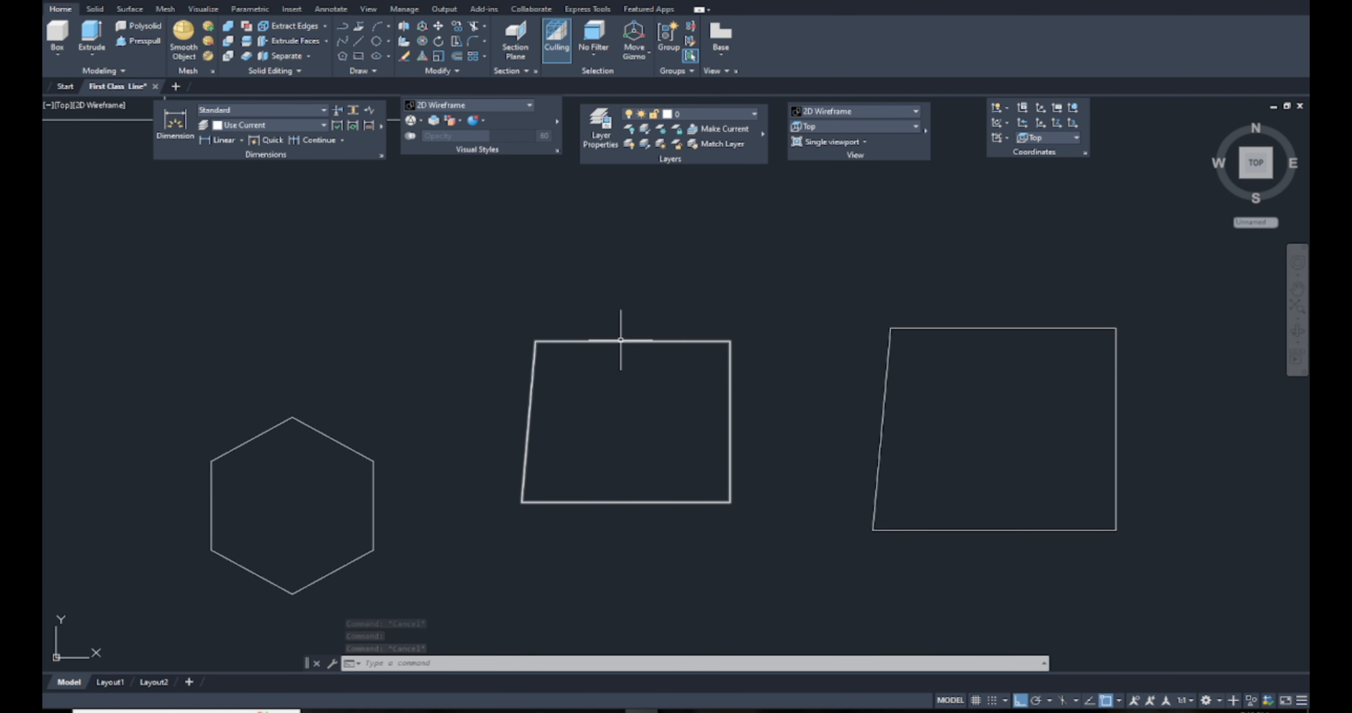
left_click(621, 341)
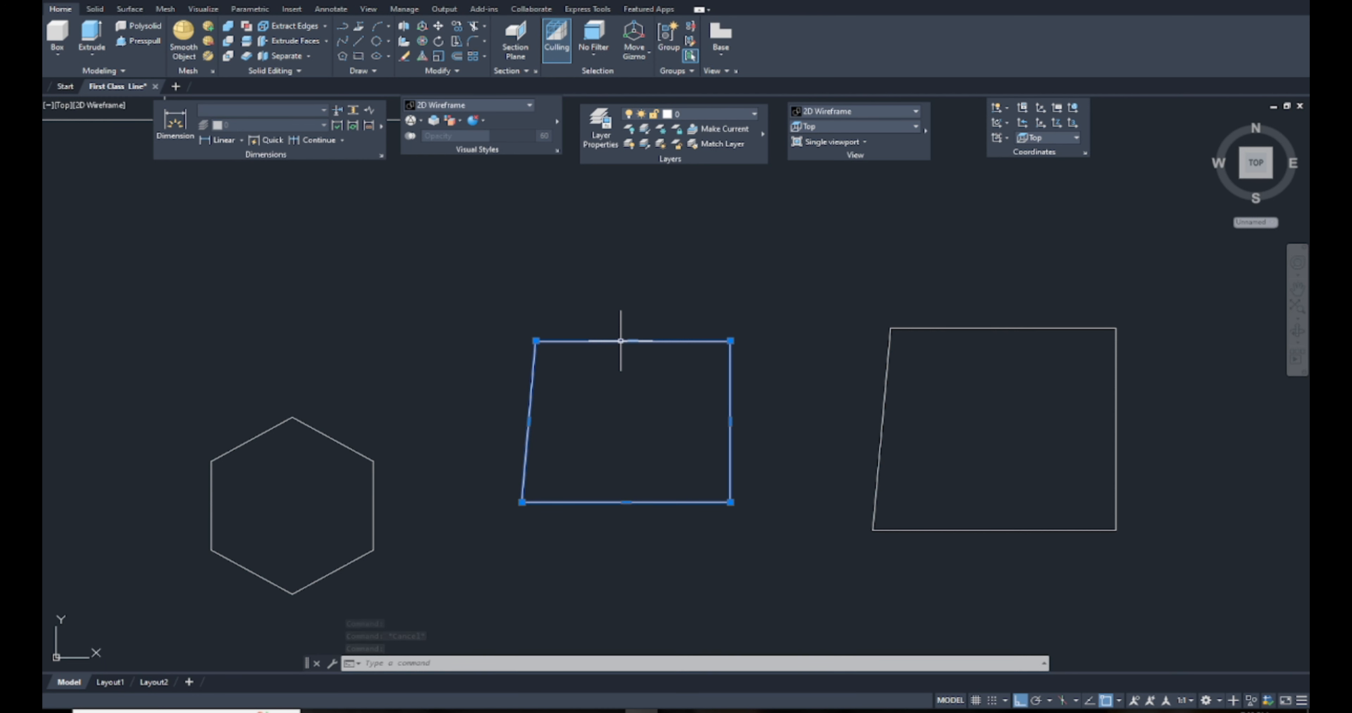
key("Escape")
key("Escape")
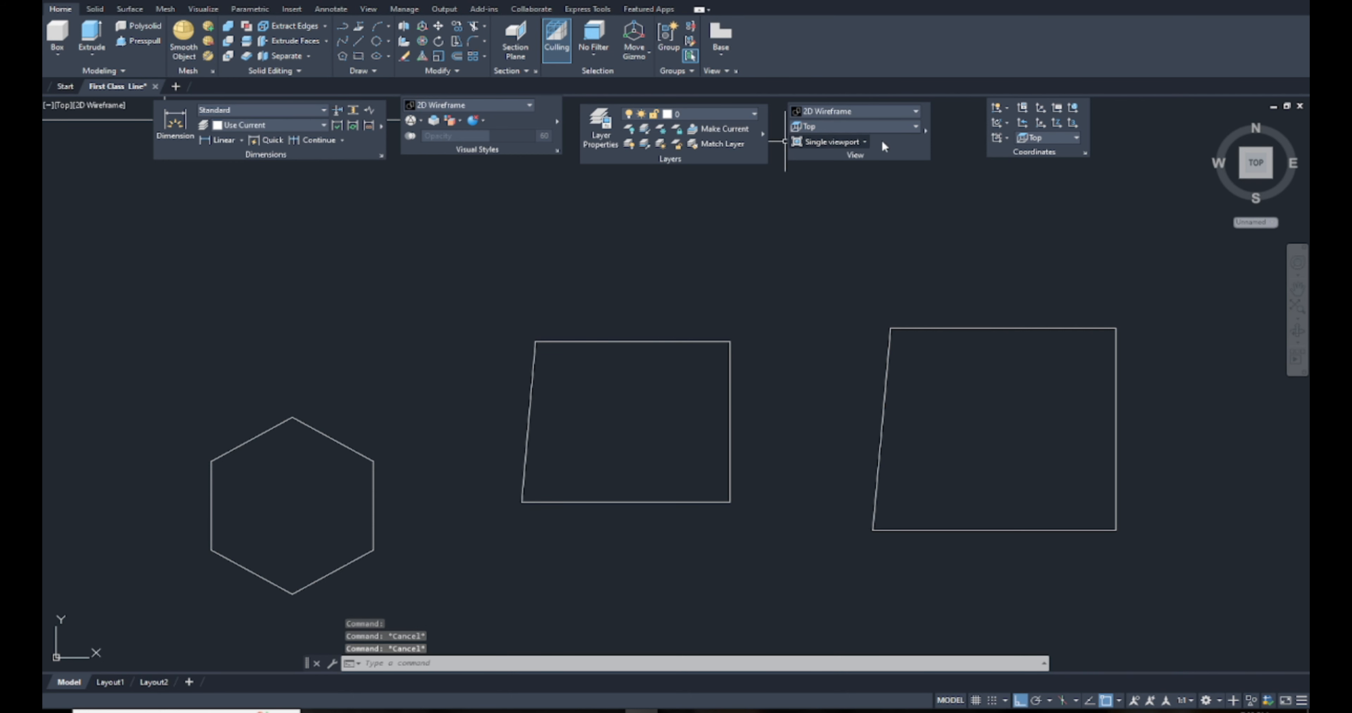
Step: Switch to the SW Isometric view and check the smaller quadrilateral's object type by selecting its edge
left_click(875, 127)
left_click(824, 214)
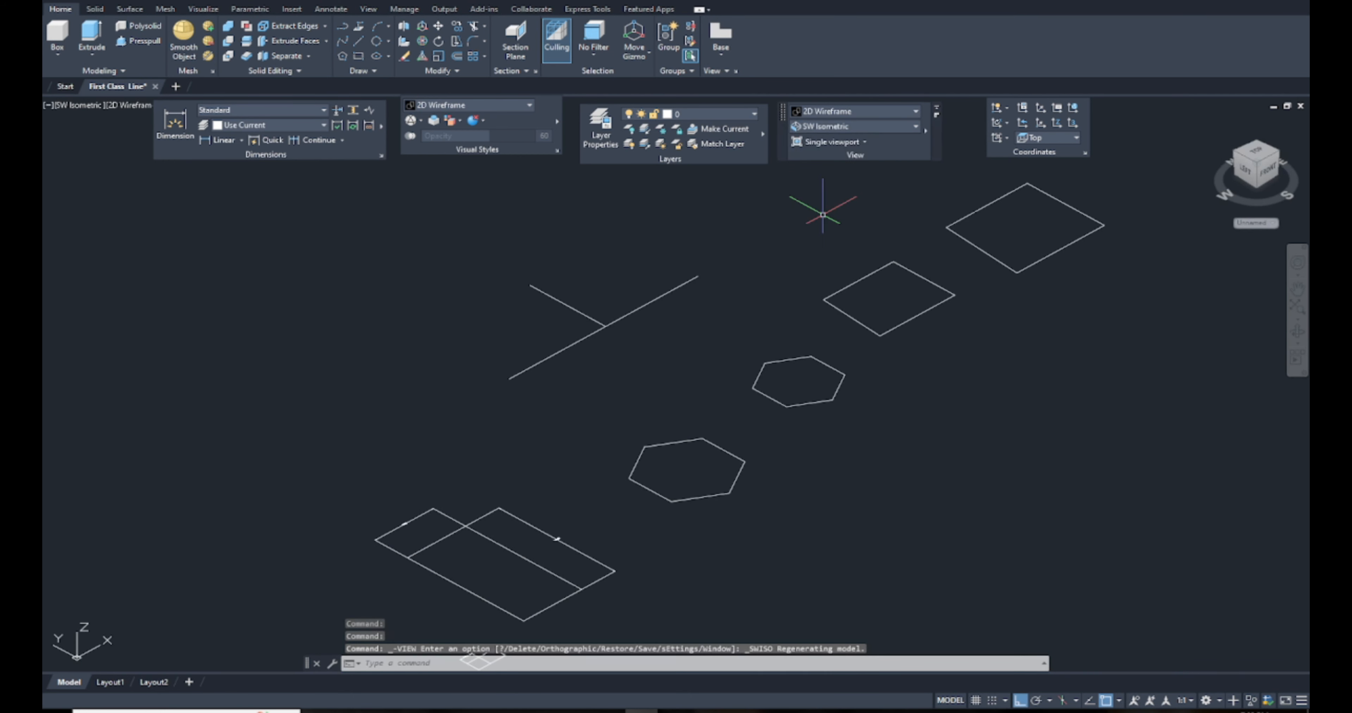
scroll(693, 300, "up", 4)
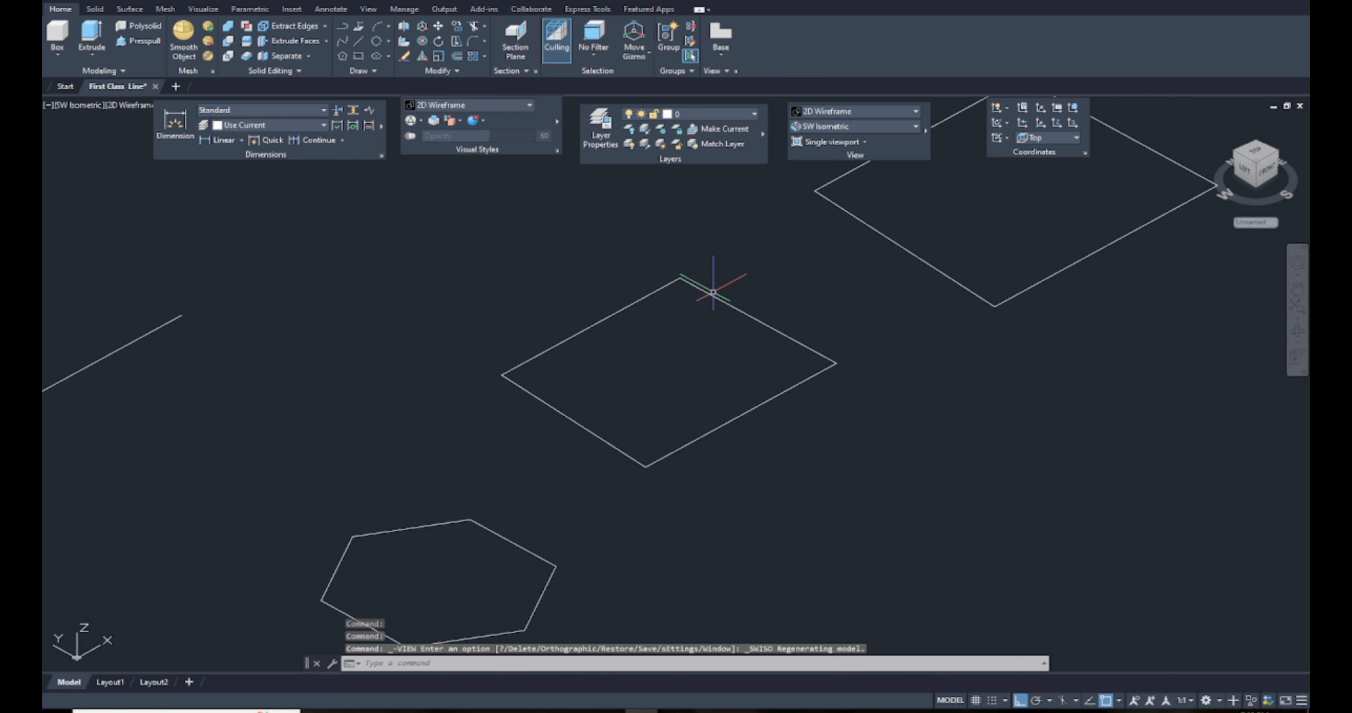
left_click(711, 294)
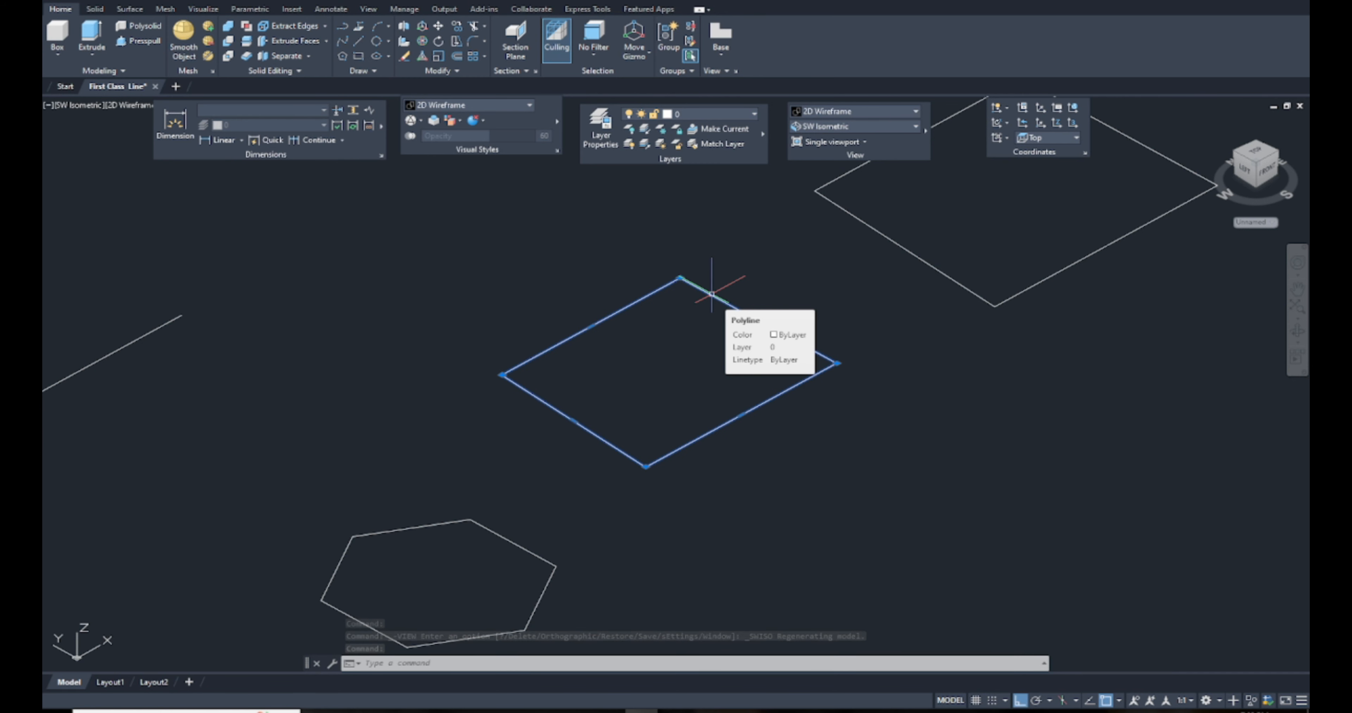
key("Escape")
Step: Inspect the smaller quadrilateral up close and test it with a crossing selection over its upper corner, leaving nothing selected
scroll(887, 257, "up", 2)
scroll(637, 346, "up", 4)
scroll(680, 282, "down", 6)
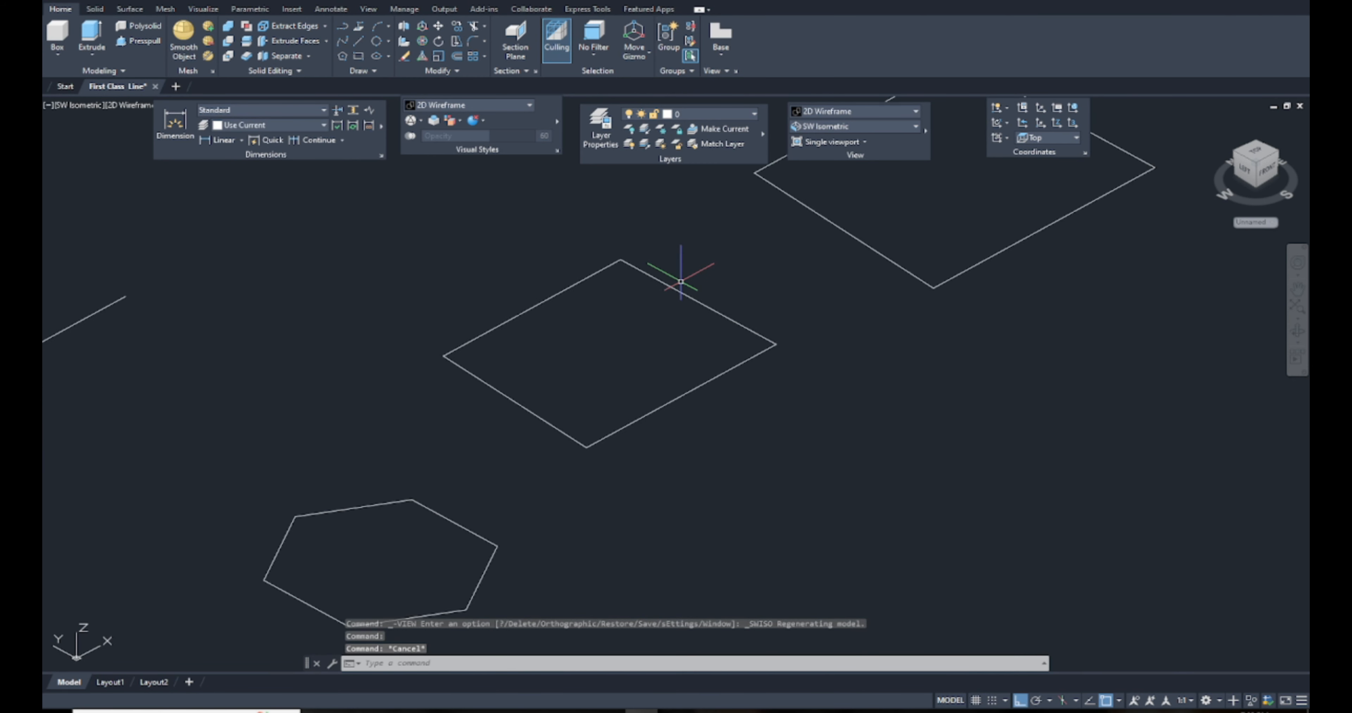
left_click(694, 267)
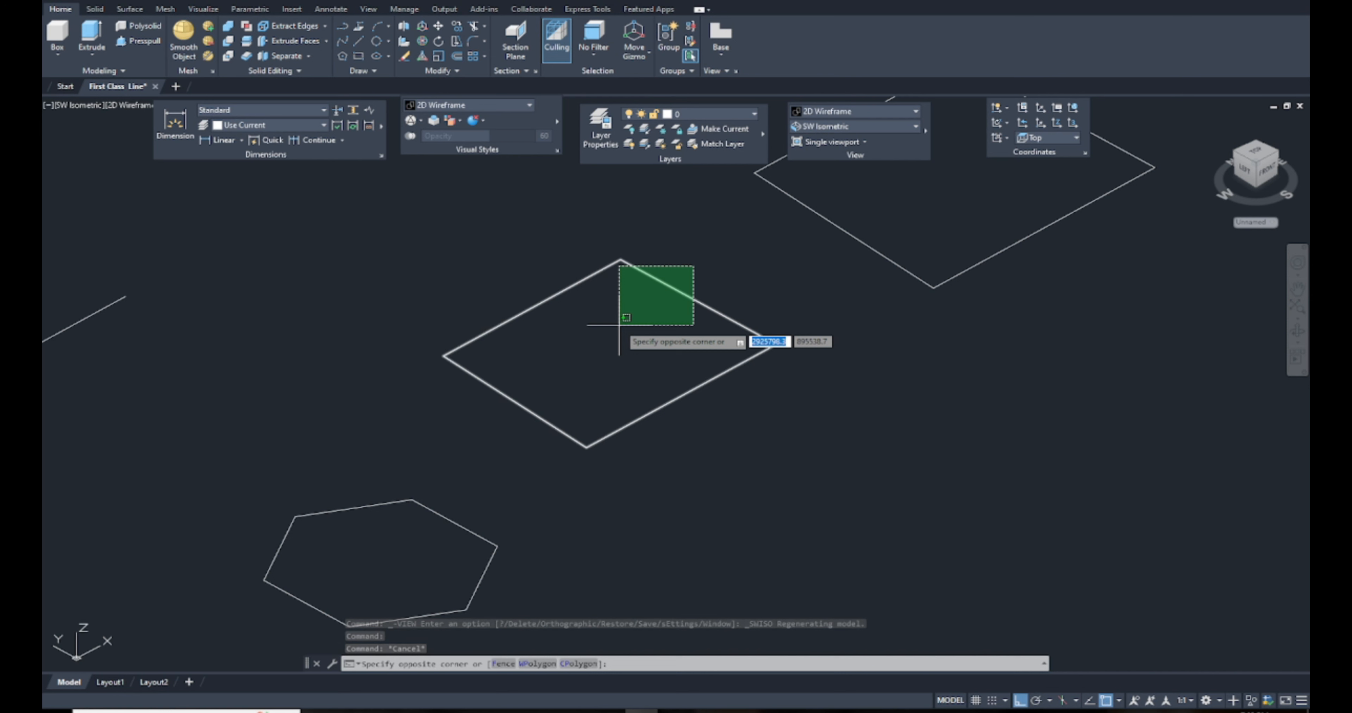
left_click(619, 325)
key("Escape")
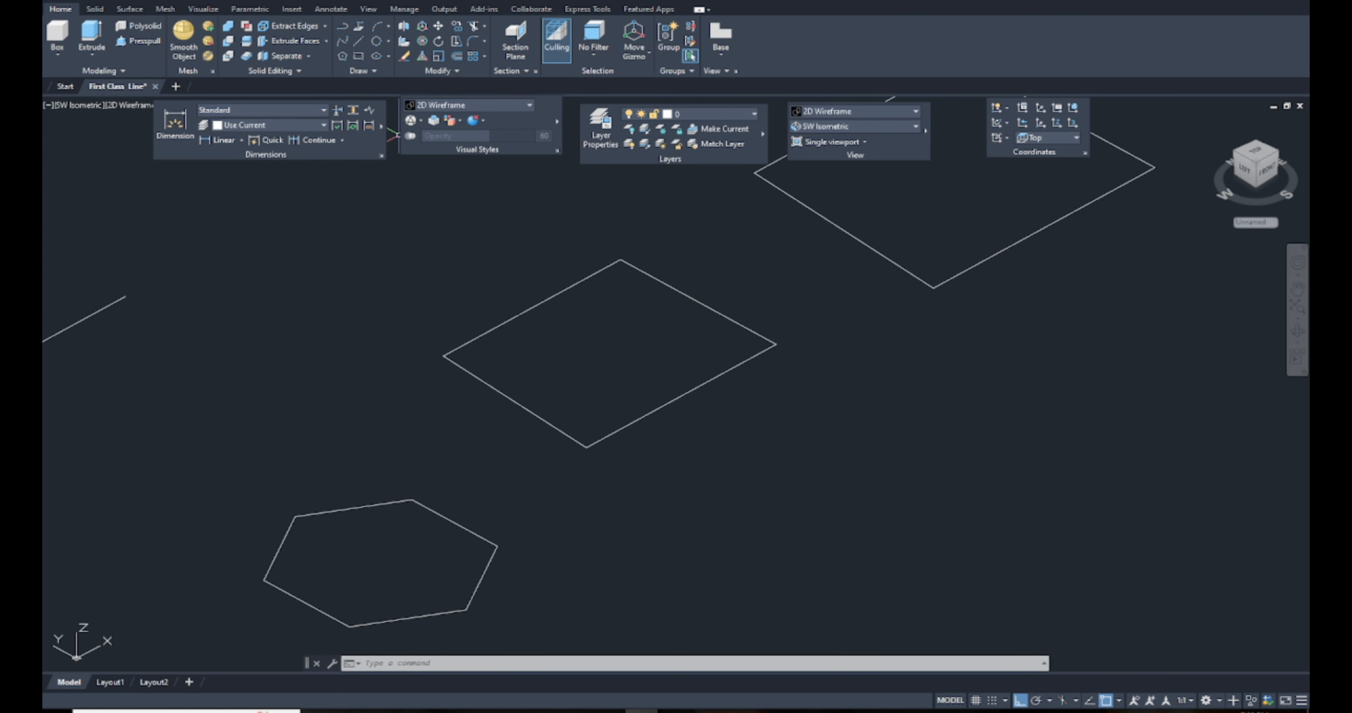
Step: Save the drawing and bring the hexagons and quadrilaterals together into view
middle_click_drag(859, 272, 867, 321)
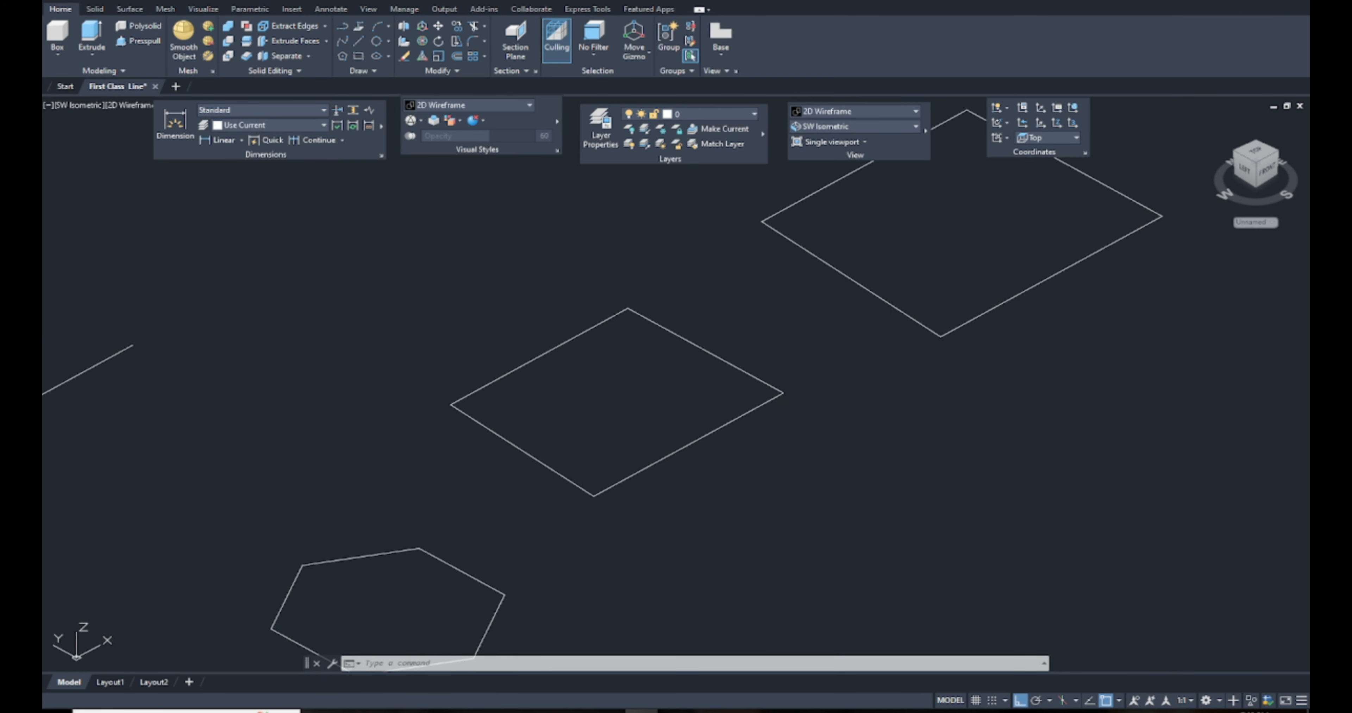
key("ctrl+s")
scroll(764, 315, "up", 5)
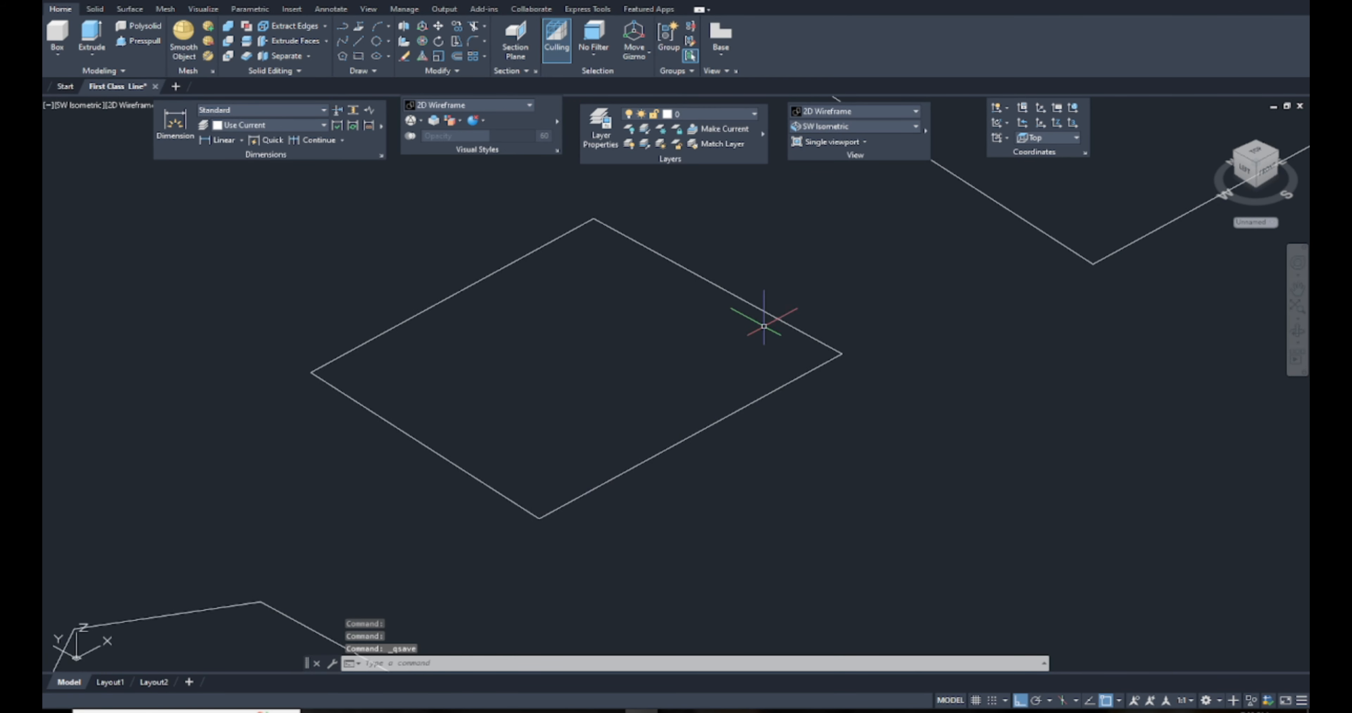
scroll(766, 370, "down", 8)
scroll(766, 371, "up", 2)
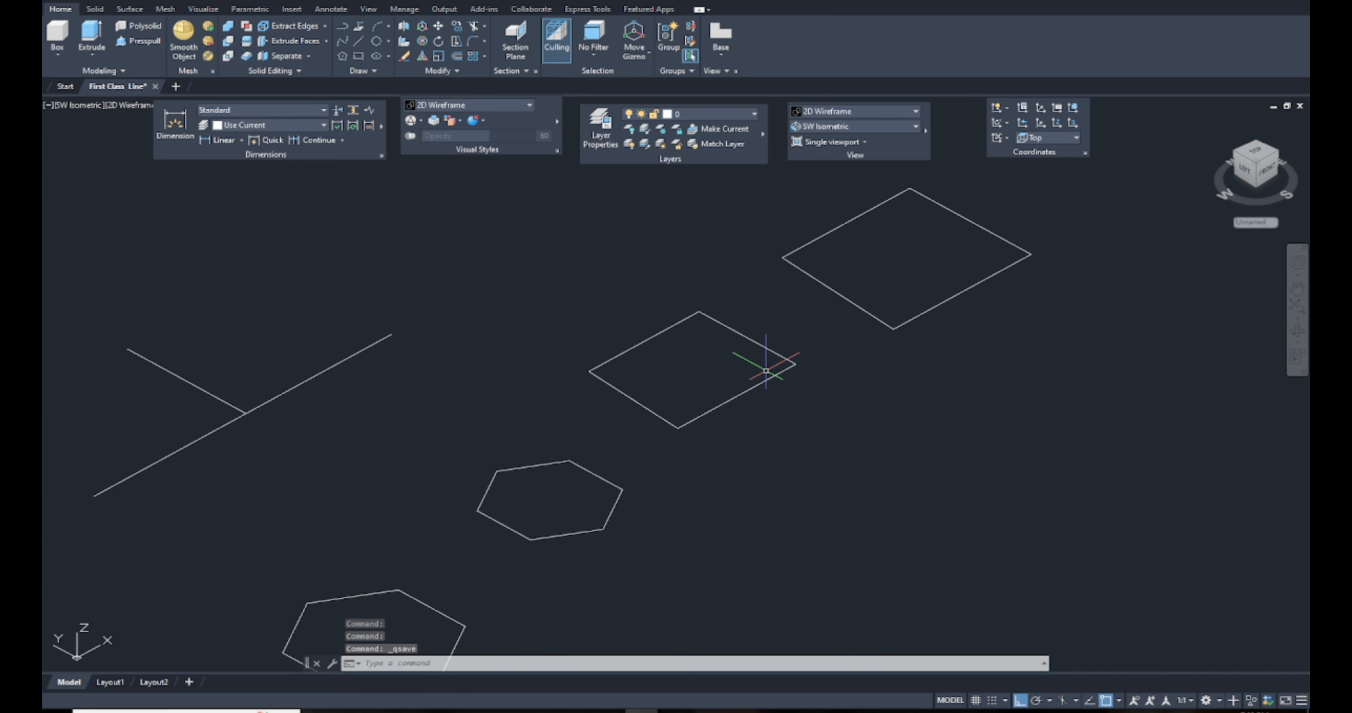
middle_click_drag(697, 450, 725, 382)
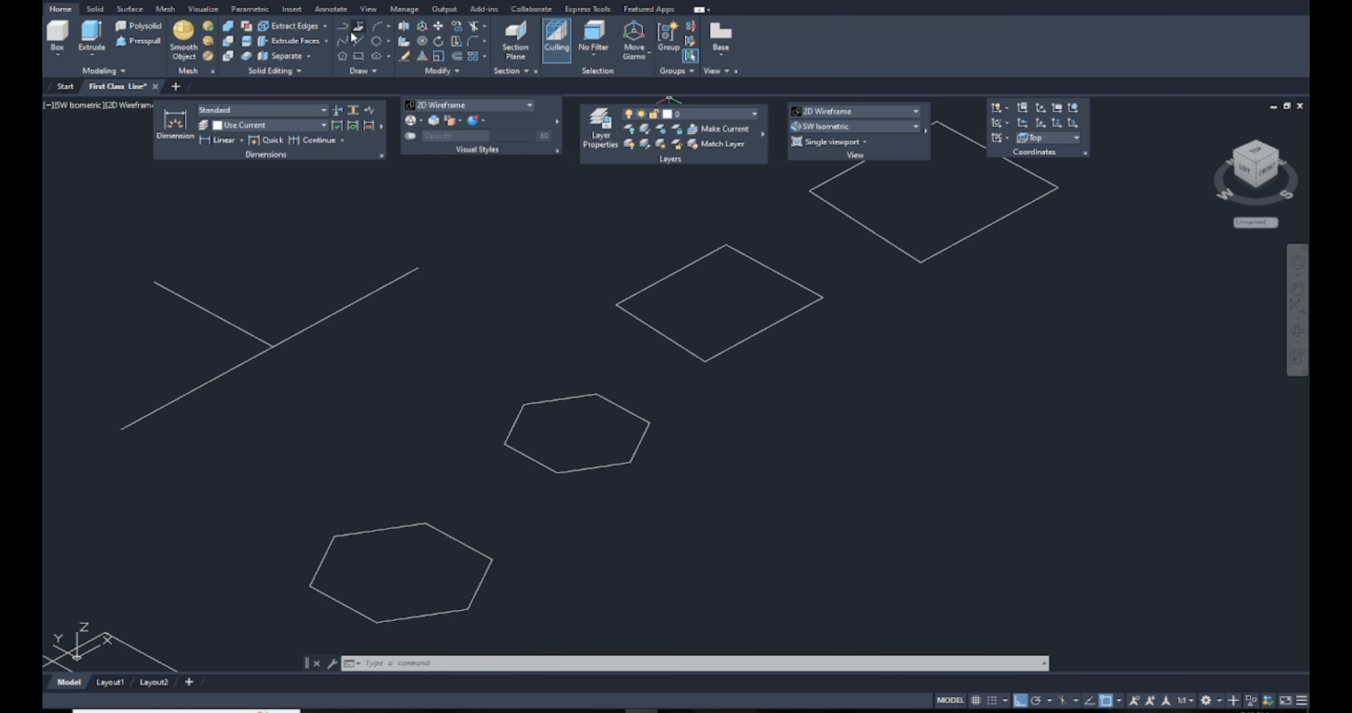
Step: Save the current drawing, and save a copy of it under the new file name Forth Class
middle_click_drag(892, 447, 866, 461)
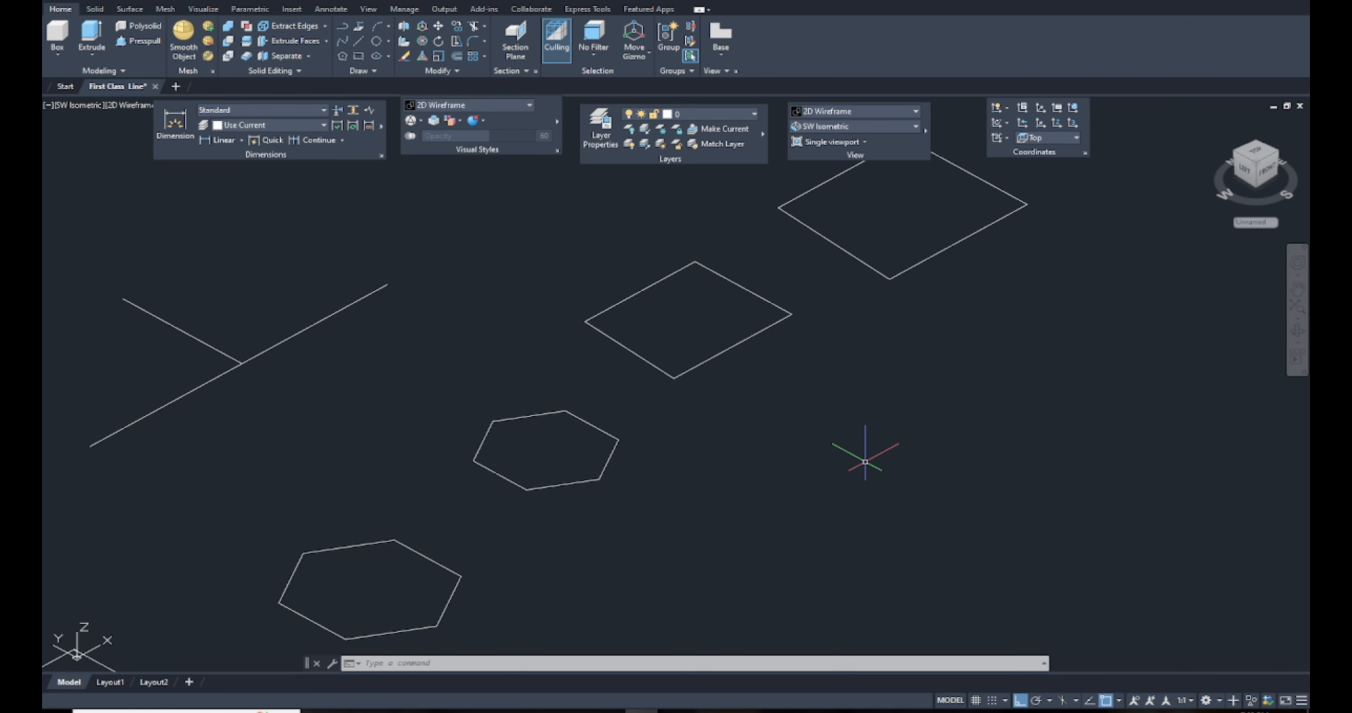
scroll(793, 441, "up", 3)
key("ctrl+s")
scroll(792, 449, "down", 6)
key("ctrl+shift+s")
key("Return")
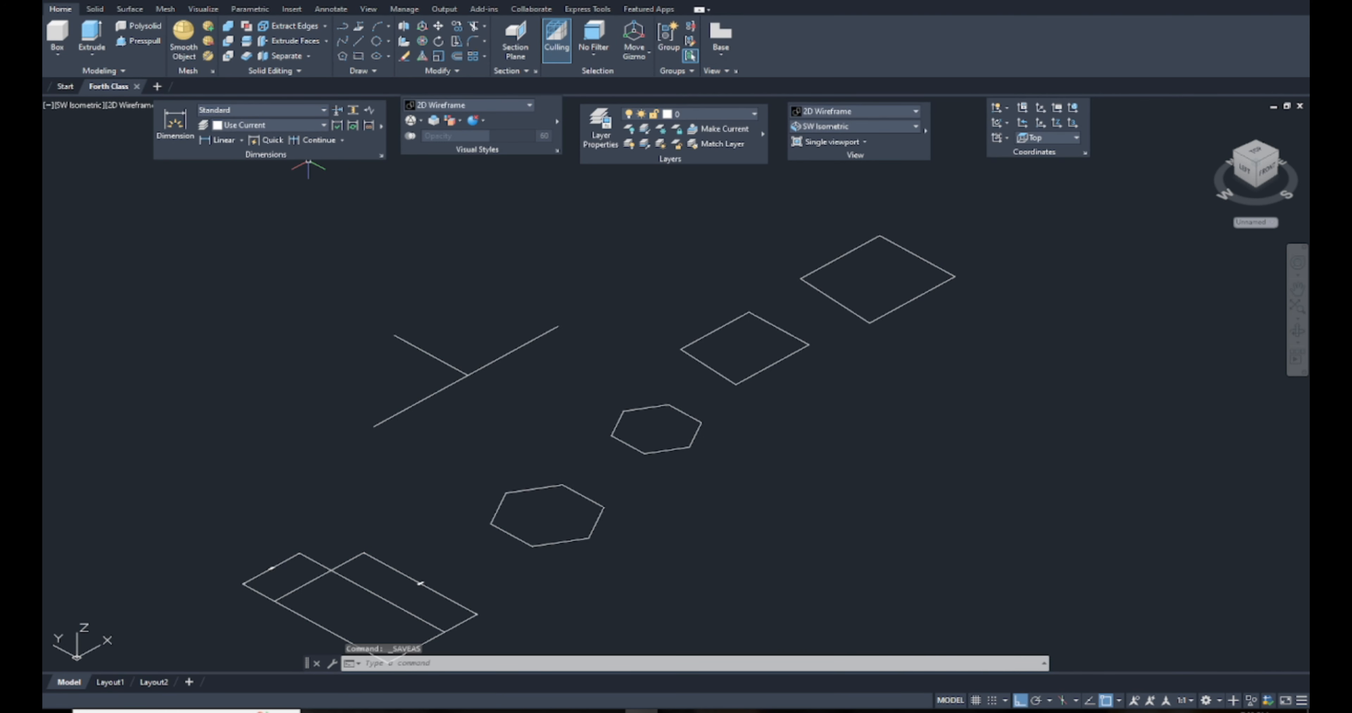